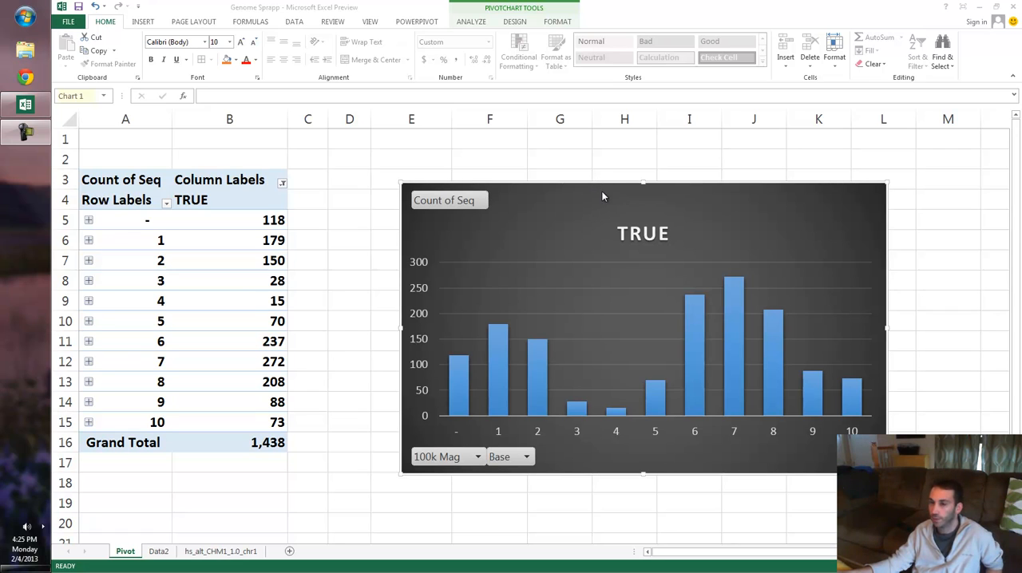
- Open the hs_alt_CHM1_1.0_chr1 sheet and look through the first hundred or so rows of genome sequence data
left_click(359, 335)
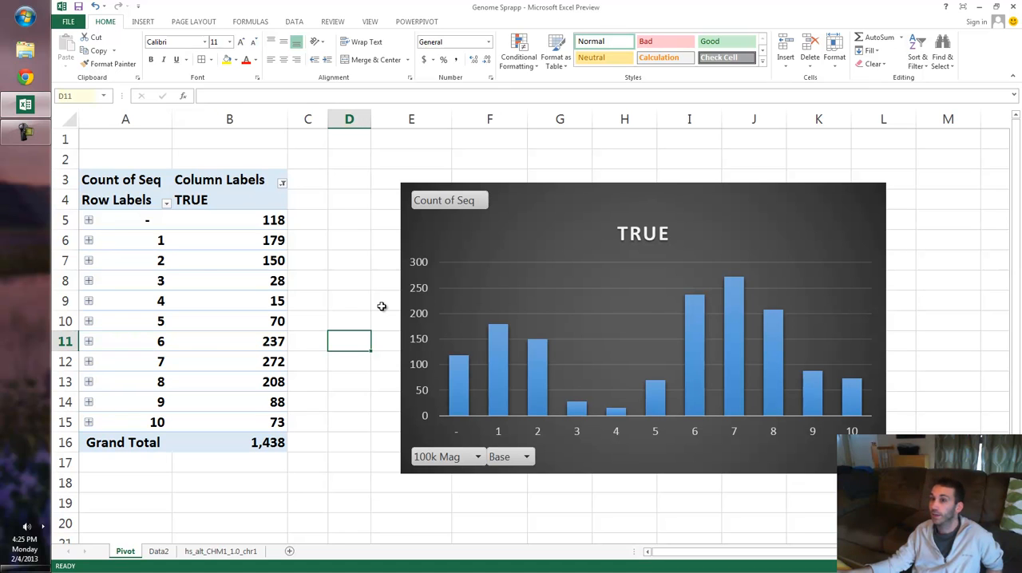
left_click(449, 332)
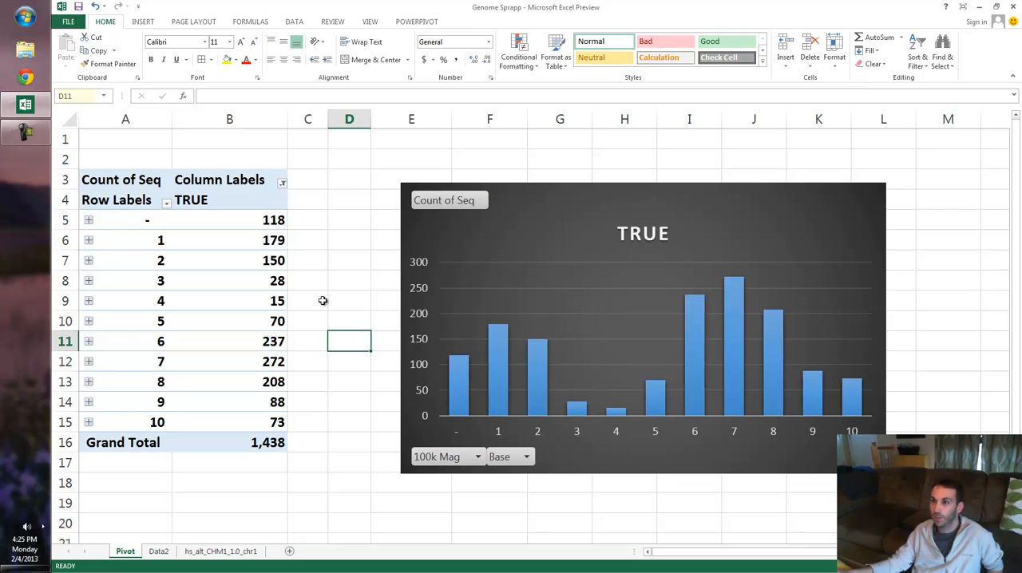
left_click(214, 558)
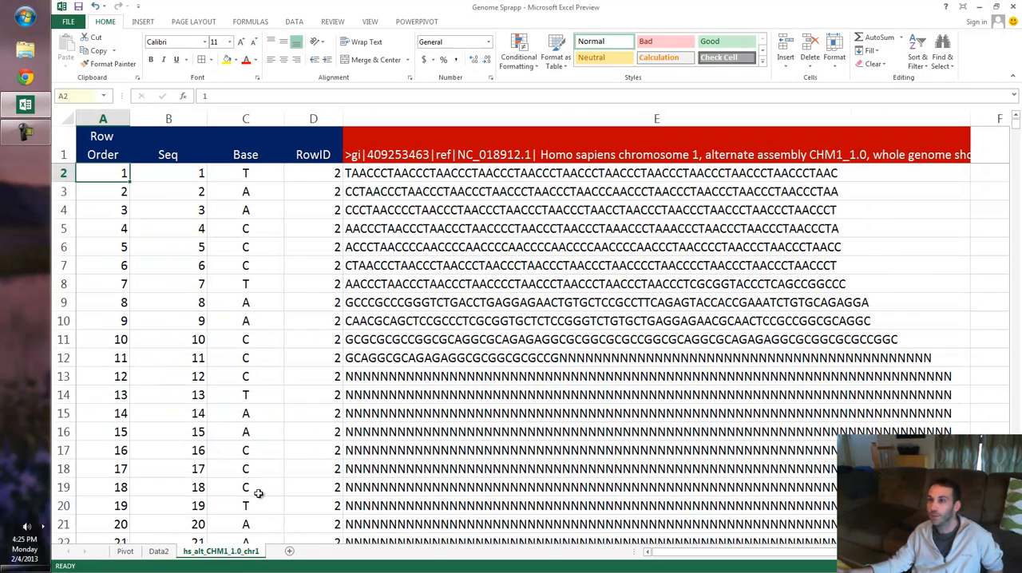
scroll(635, 382, "up", 2, "ctrl")
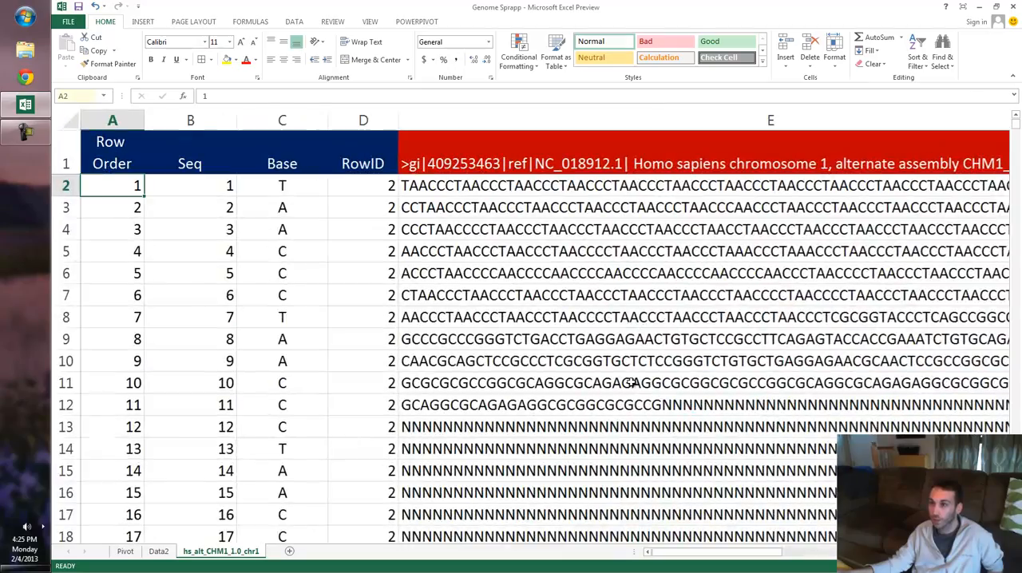
scroll(630, 300, "down", 2)
scroll(630, 300, "down", 19)
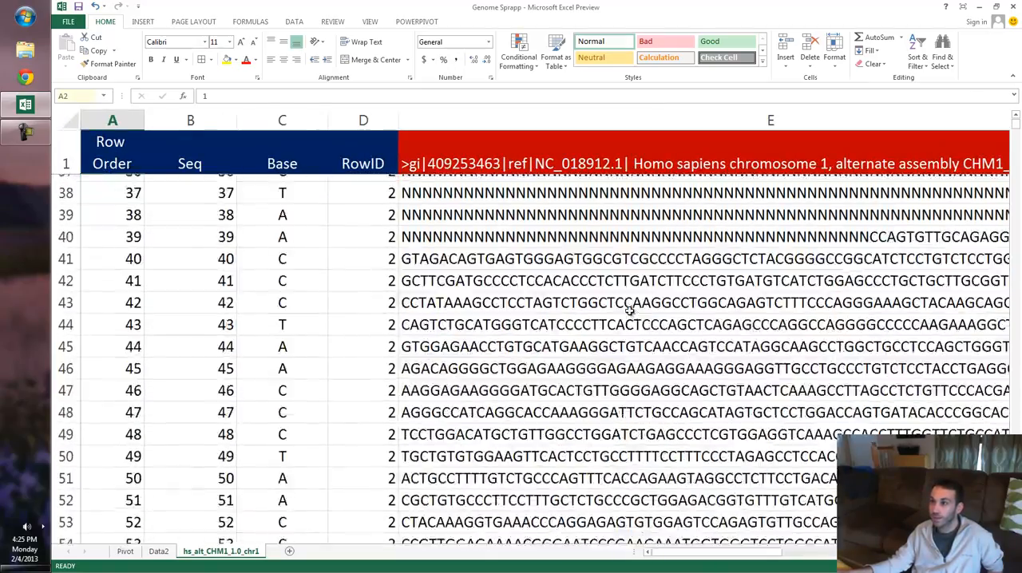
scroll(629, 312, "down", 20)
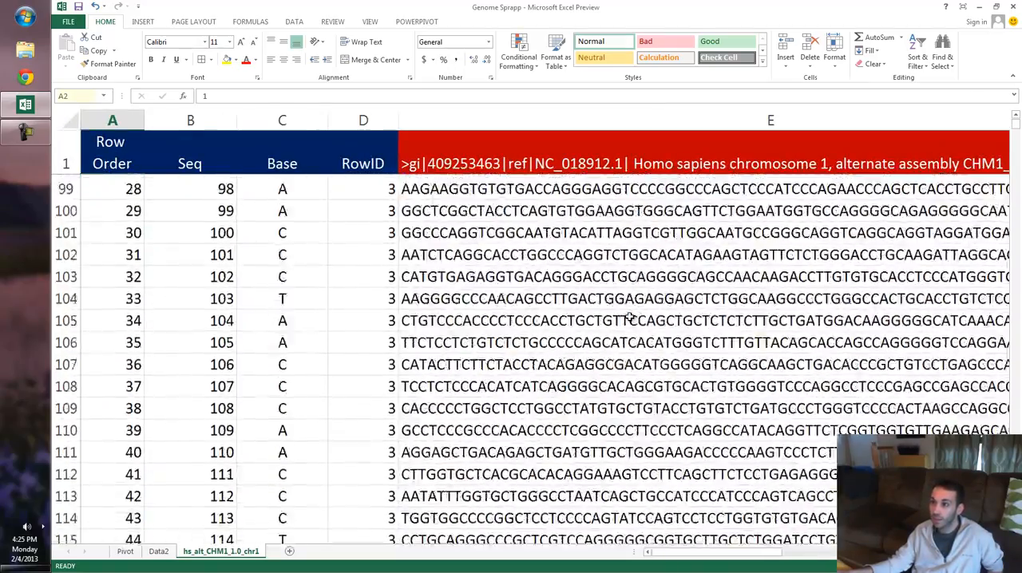
scroll(630, 317, "up", 12)
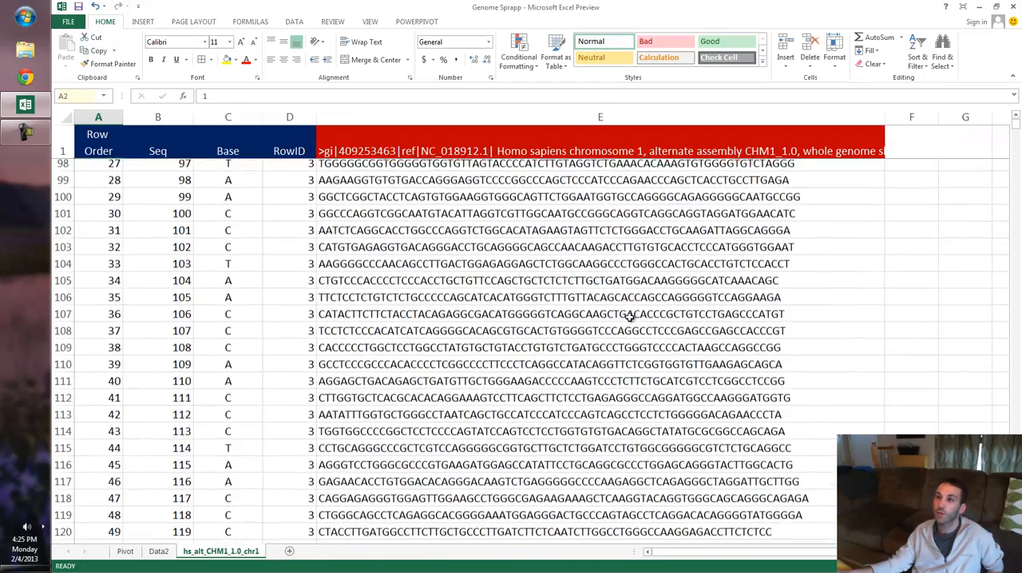
left_click(608, 336)
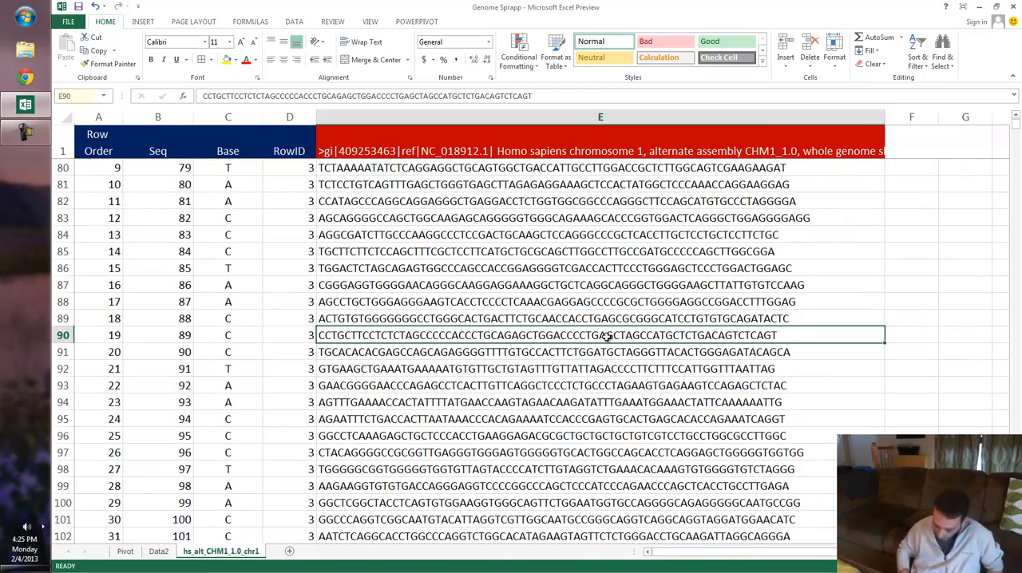
- Go to the last filled row of sequence column E, review the rows there, and return to cell E2
key("ctrl+Down")
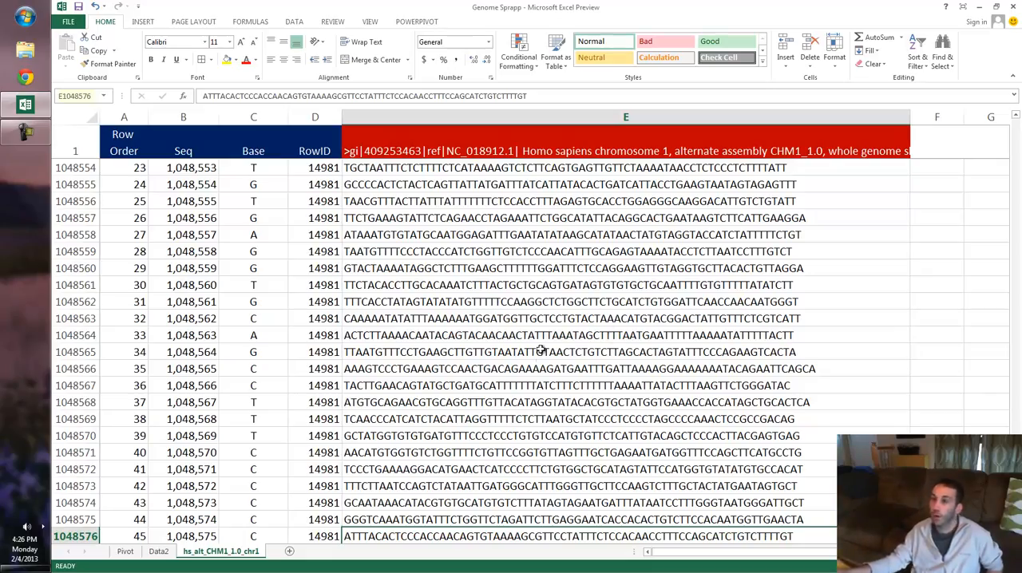
scroll(541, 351, "up", 19)
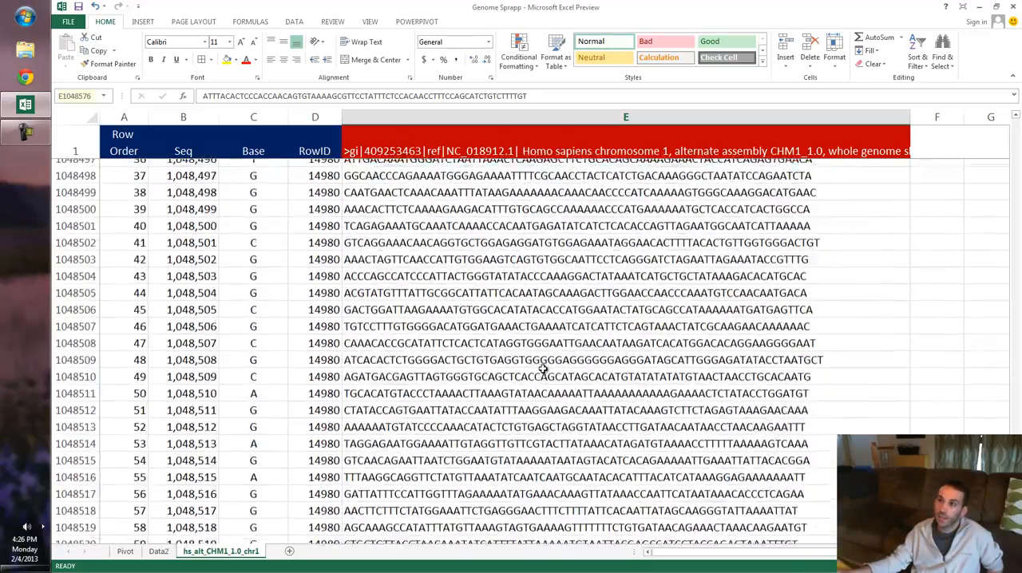
scroll(543, 369, "up", 19)
left_click(542, 368)
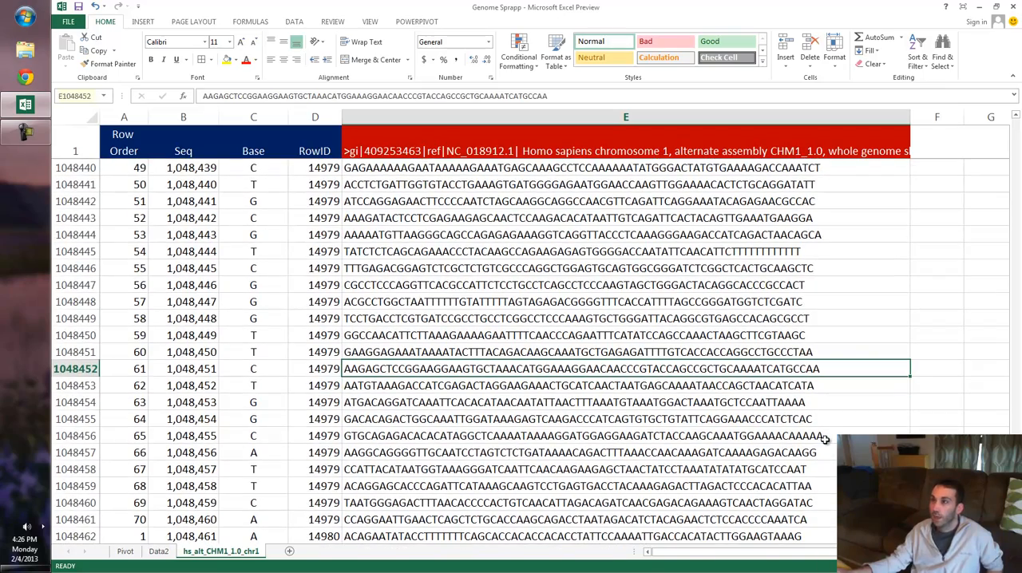
key("ctrl+Up")
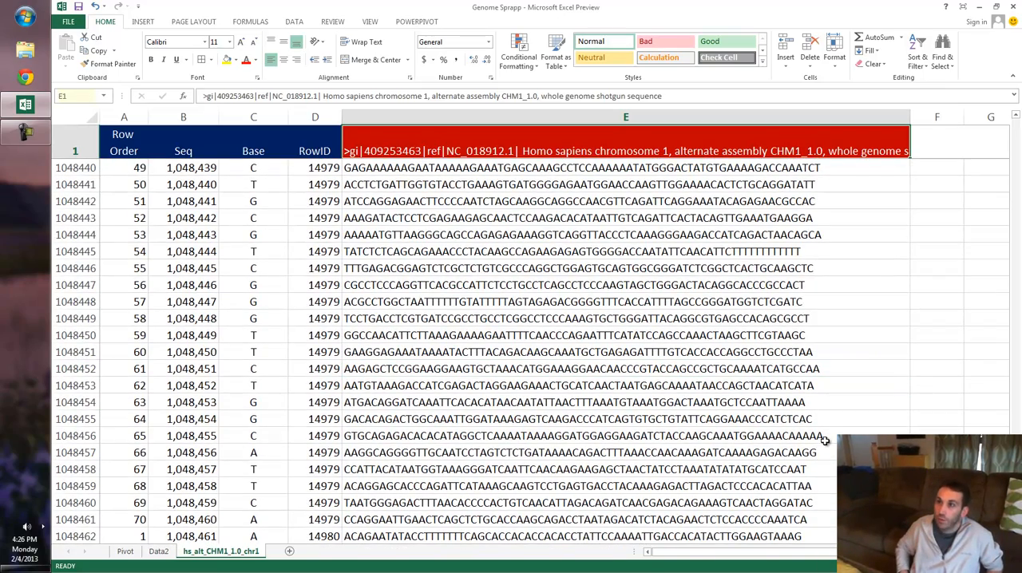
key("Down")
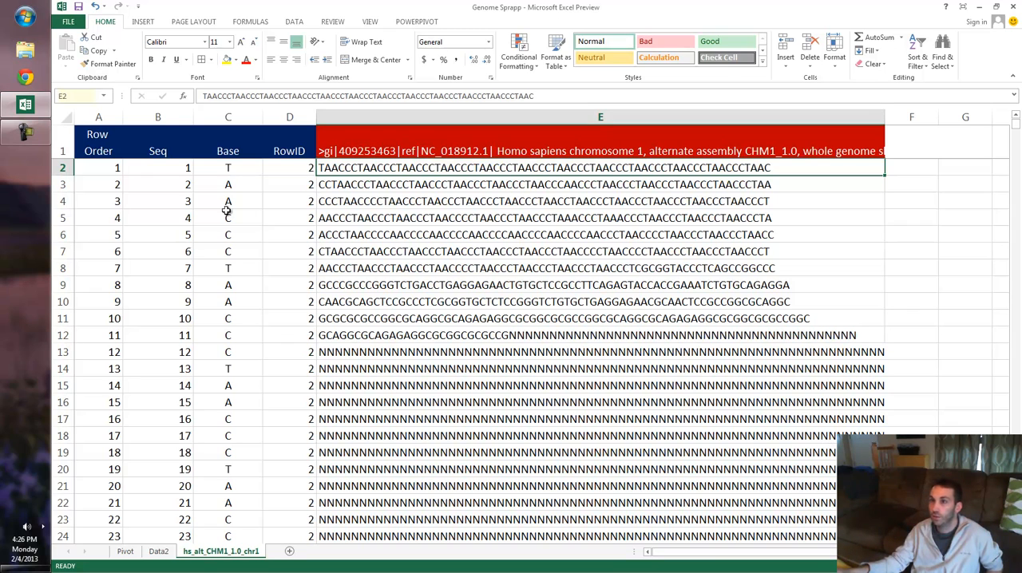
- Review the Seq and Base columns, and inspect the formula behind the first Base value in C2
left_click(162, 118)
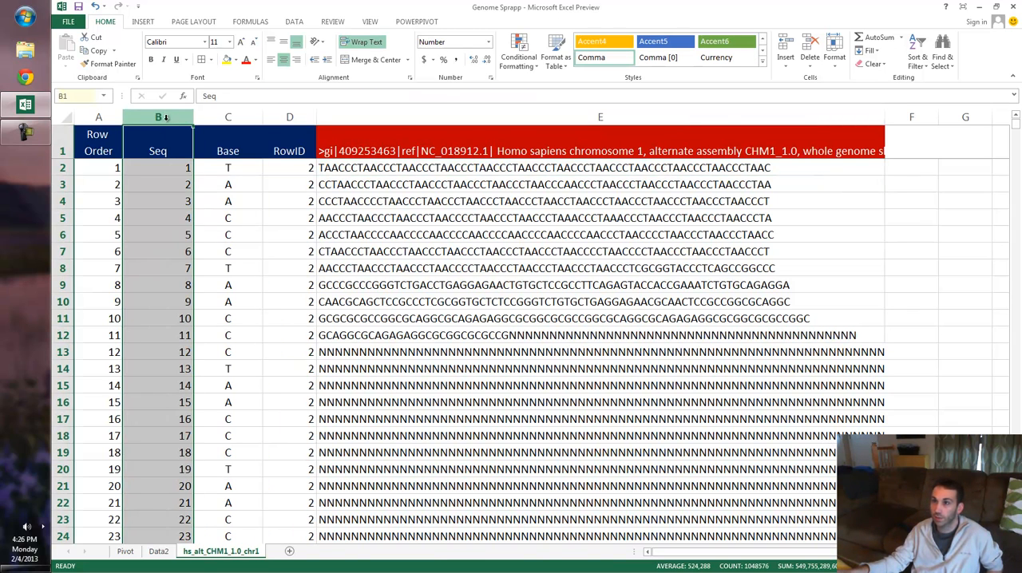
left_click(227, 117)
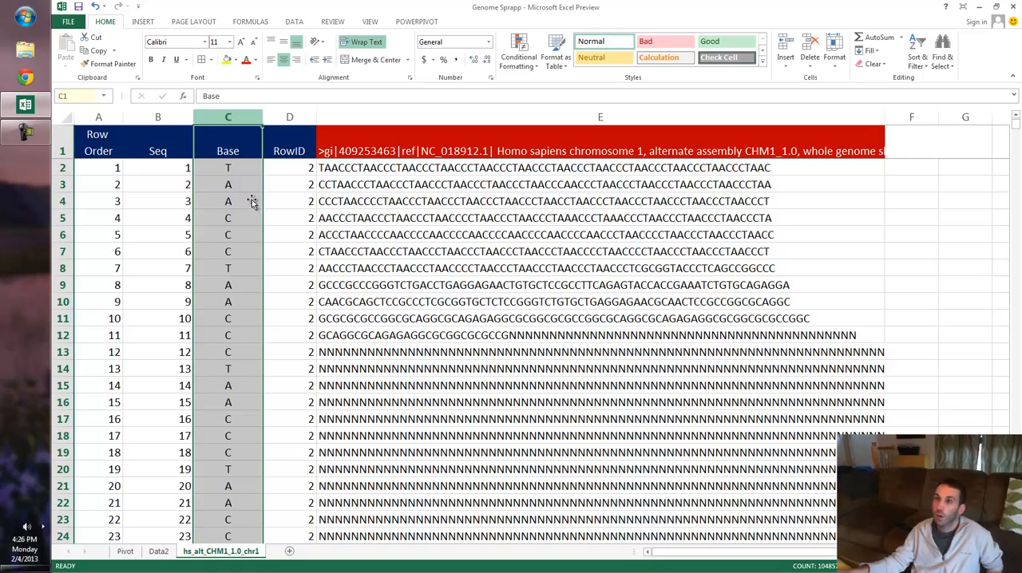
scroll(333, 323, "up", 2)
scroll(331, 320, "up", 1)
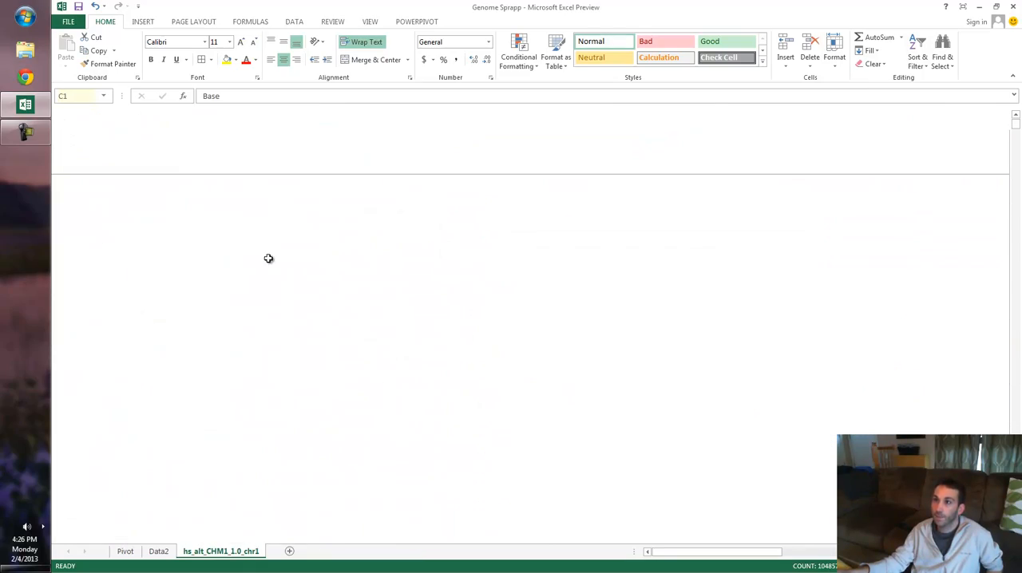
left_click(114, 187)
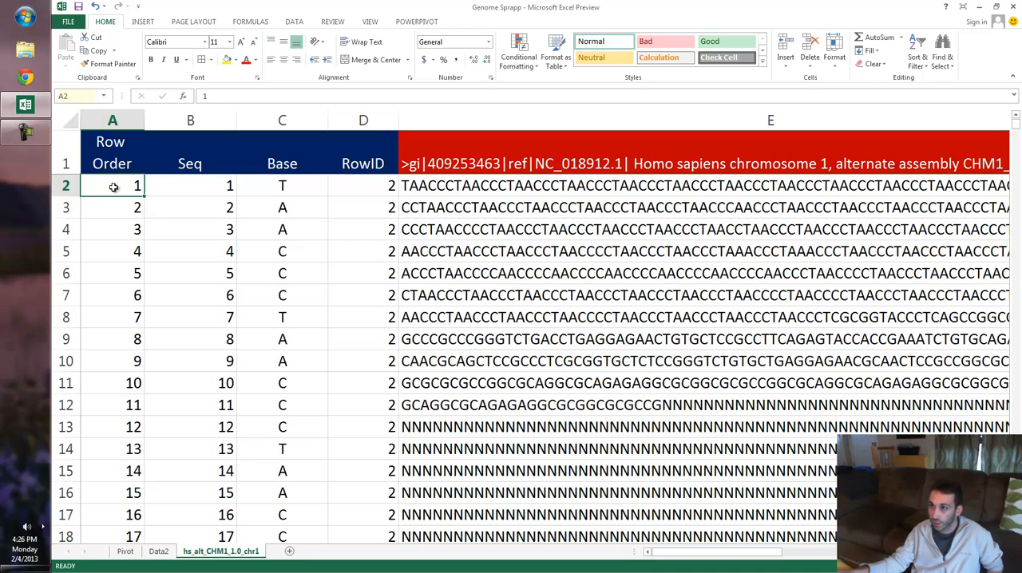
left_click(171, 187)
left_click(284, 189)
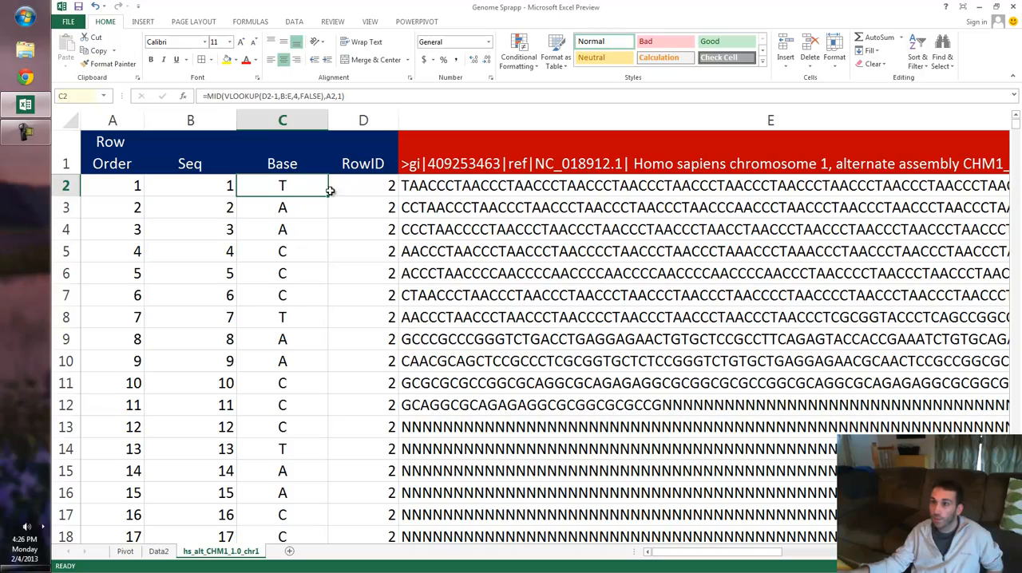
- Compare the first Row Order value in A2 with the sequence strings in cells E2 through E6
scroll(445, 275, "up", 1)
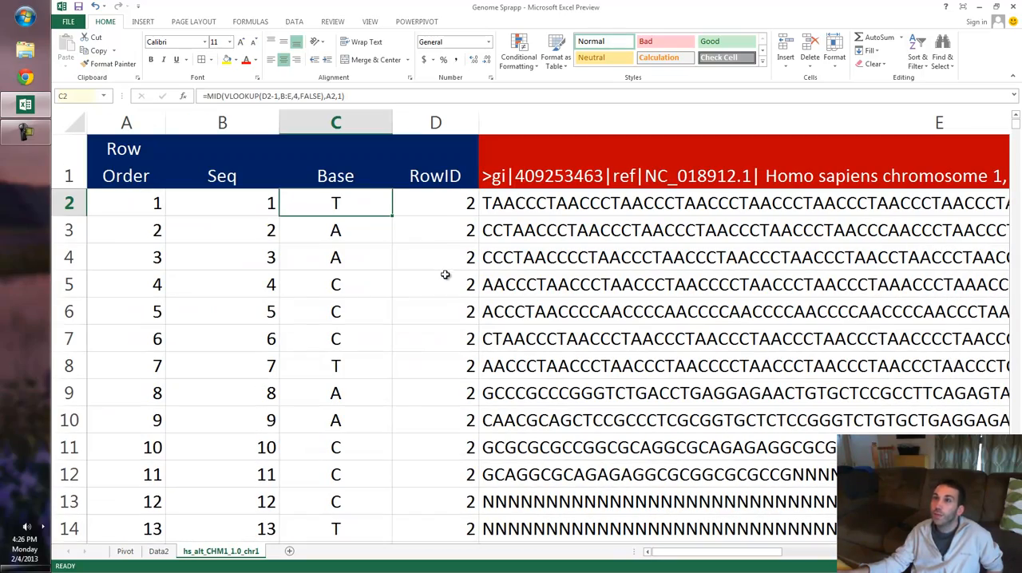
scroll(436, 258, "up", 1)
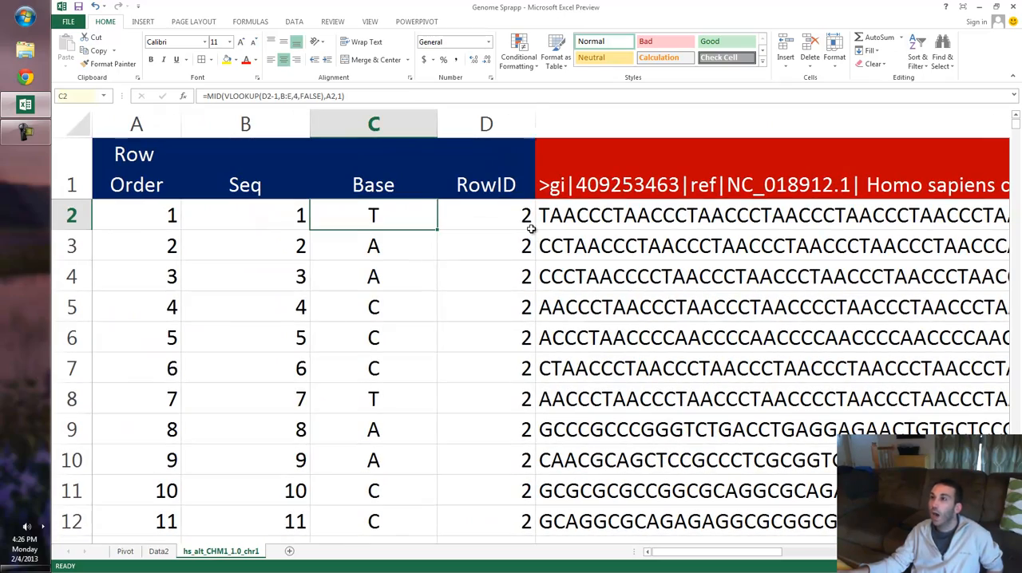
left_click(156, 209)
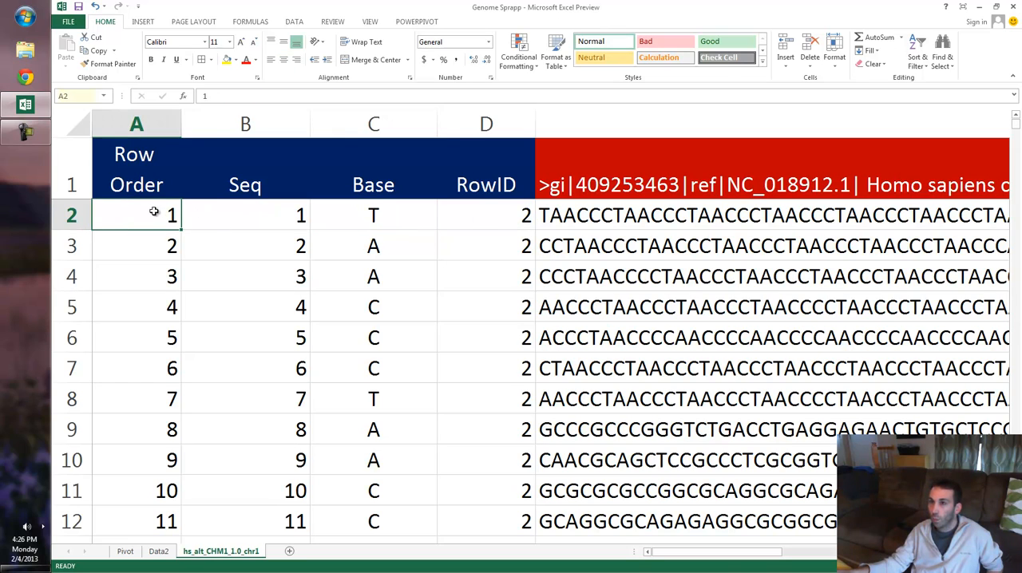
left_click(768, 210)
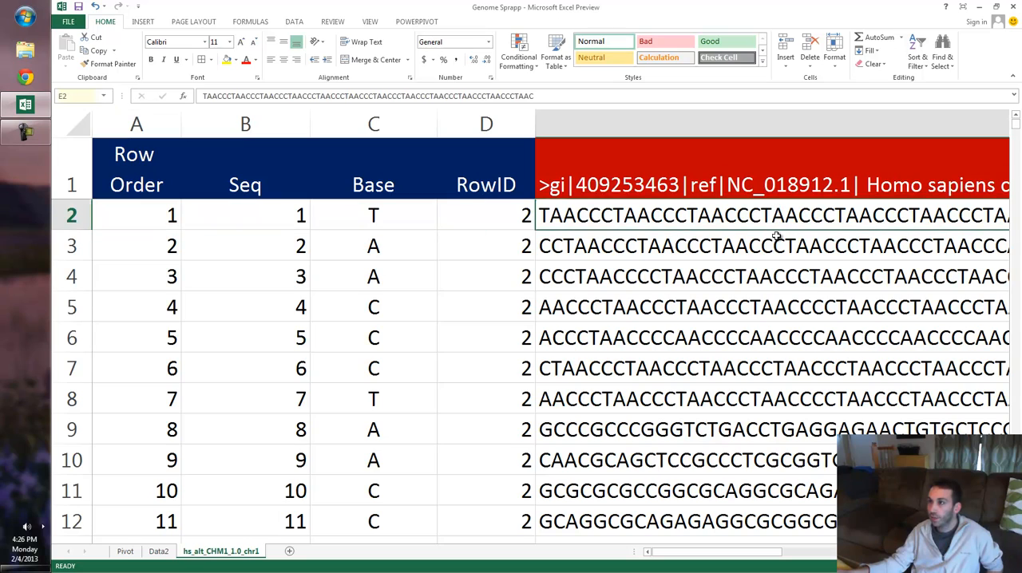
left_click(776, 236)
left_click(771, 274)
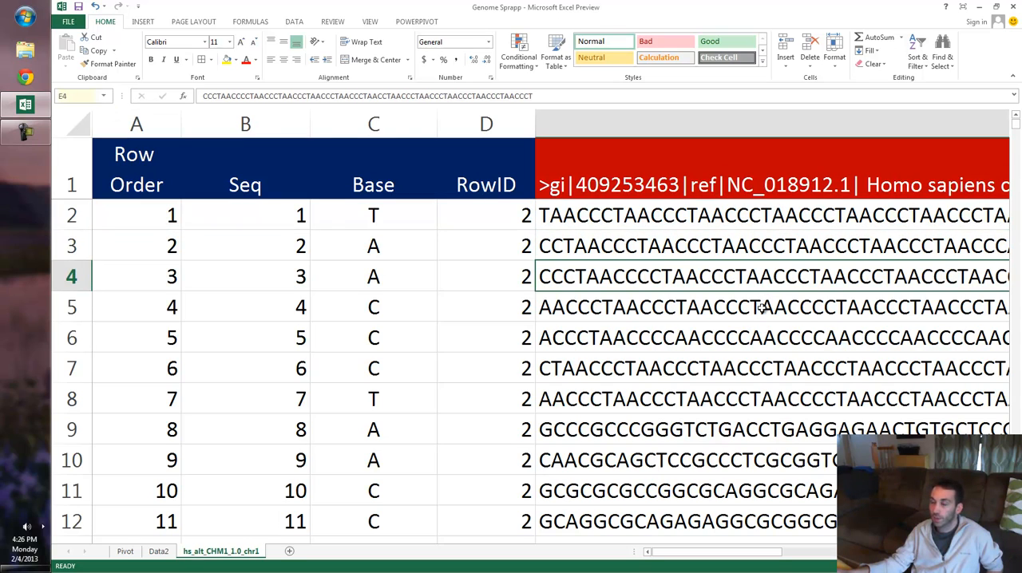
left_click(761, 308)
left_click(755, 343)
- Examine the full width of the sequence strings in column E, and return to the Row Order column
scroll(755, 342, "down", 2)
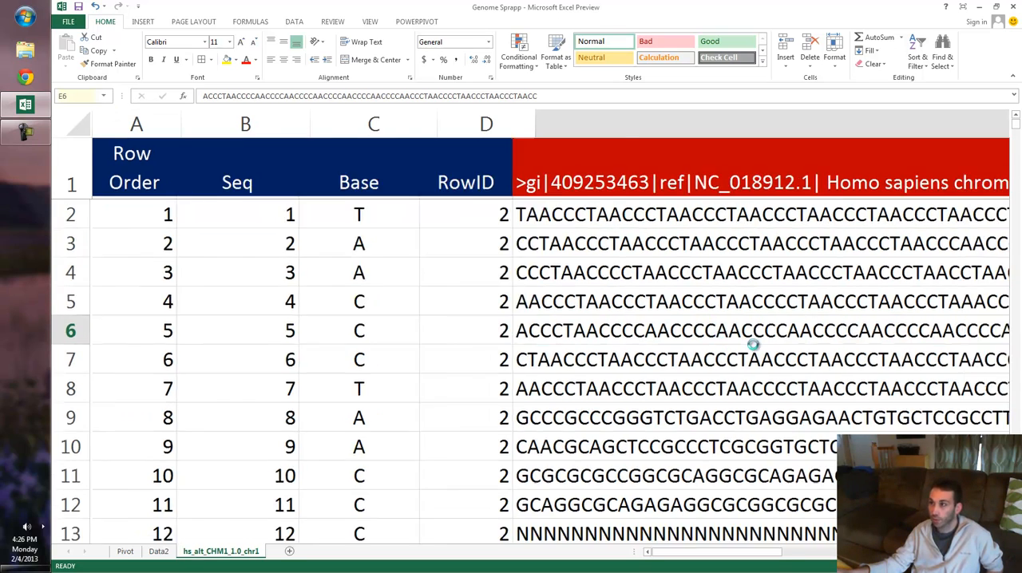
scroll(665, 436, "down", 1)
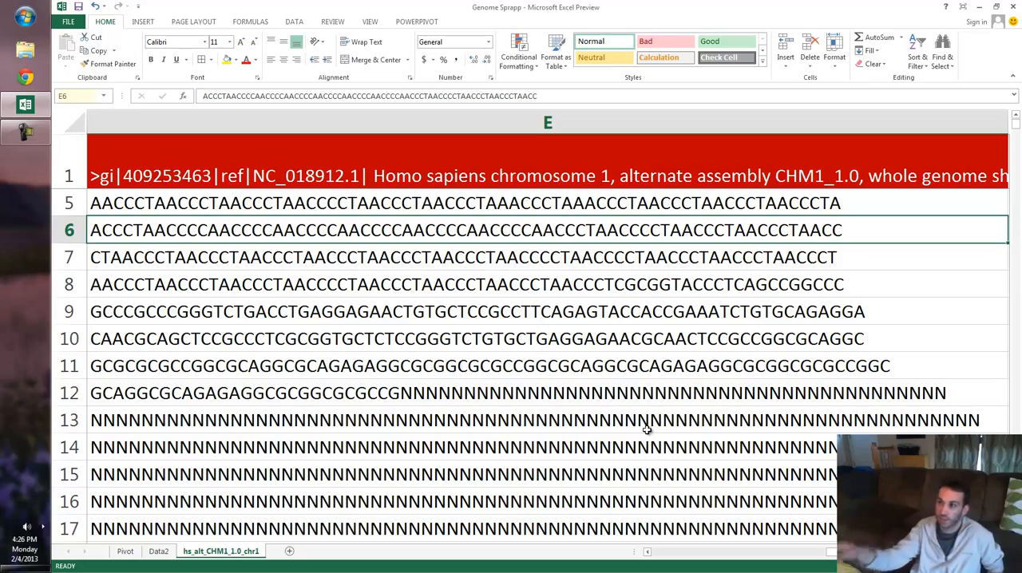
scroll(612, 417, "down", 2, "ctrl")
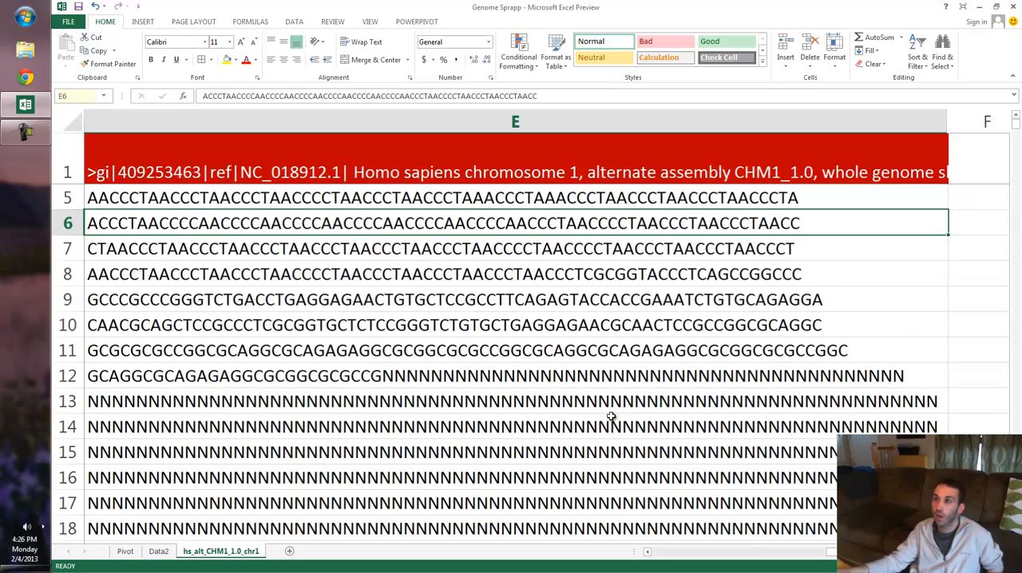
scroll(599, 400, "up", 1)
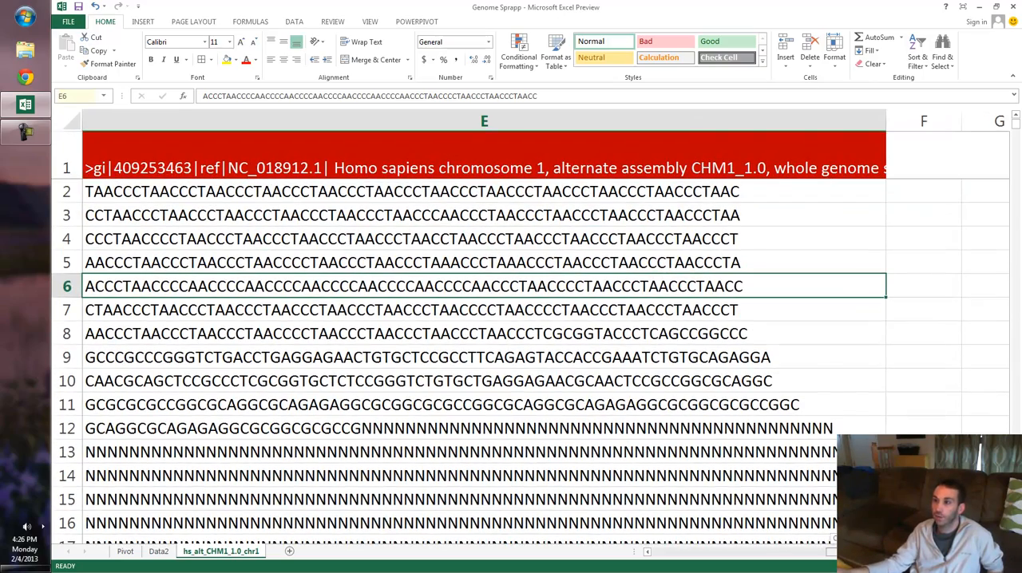
left_click_drag(840, 551, 659, 552)
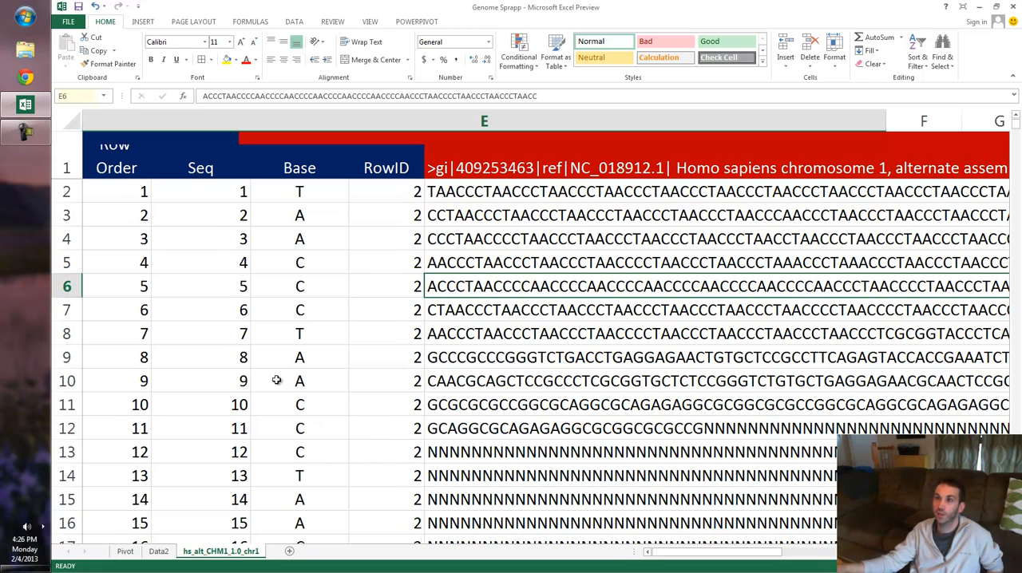
- Examine the Row Order numbering from A2 down to rows 71 and 72, including its formula, and return to the first rows
left_click(127, 189)
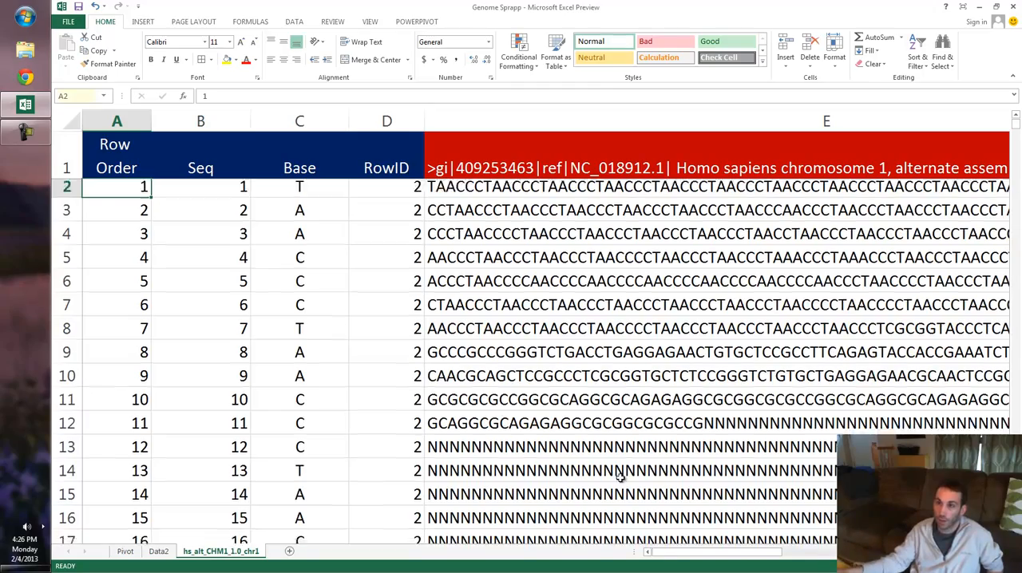
scroll(197, 511, "down", 6)
scroll(113, 439, "down", 10)
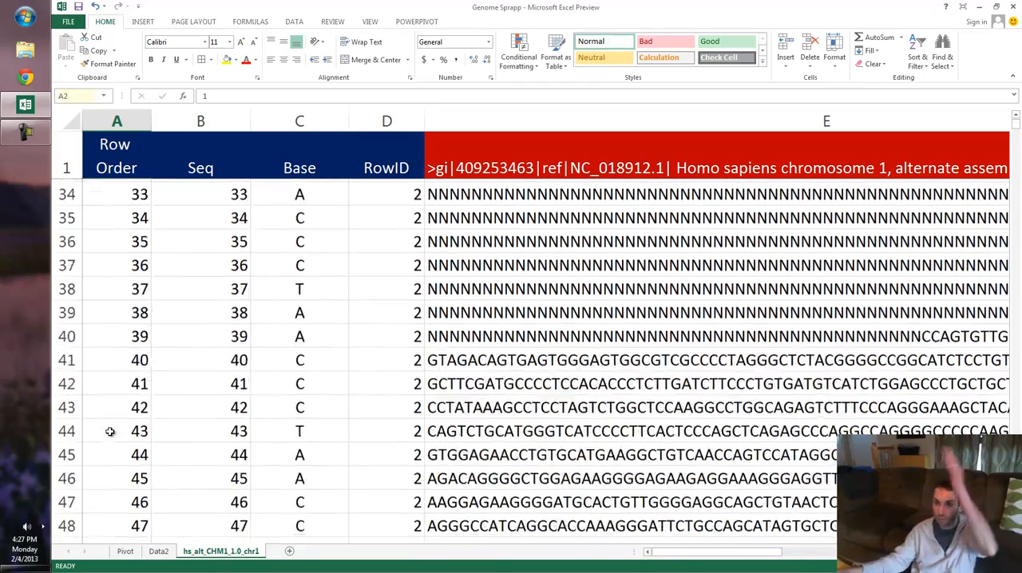
scroll(110, 431, "down", 5)
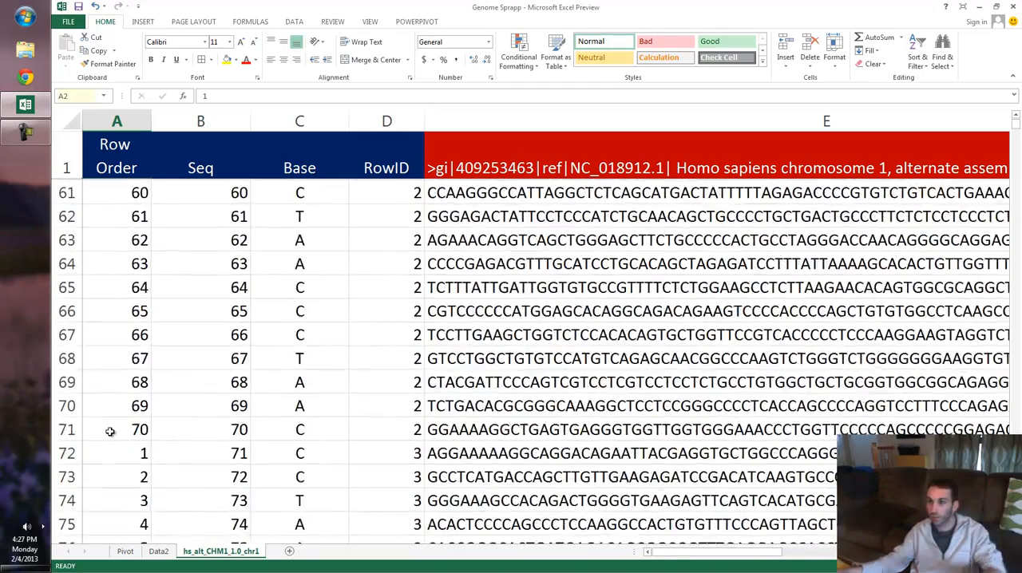
left_click(69, 334)
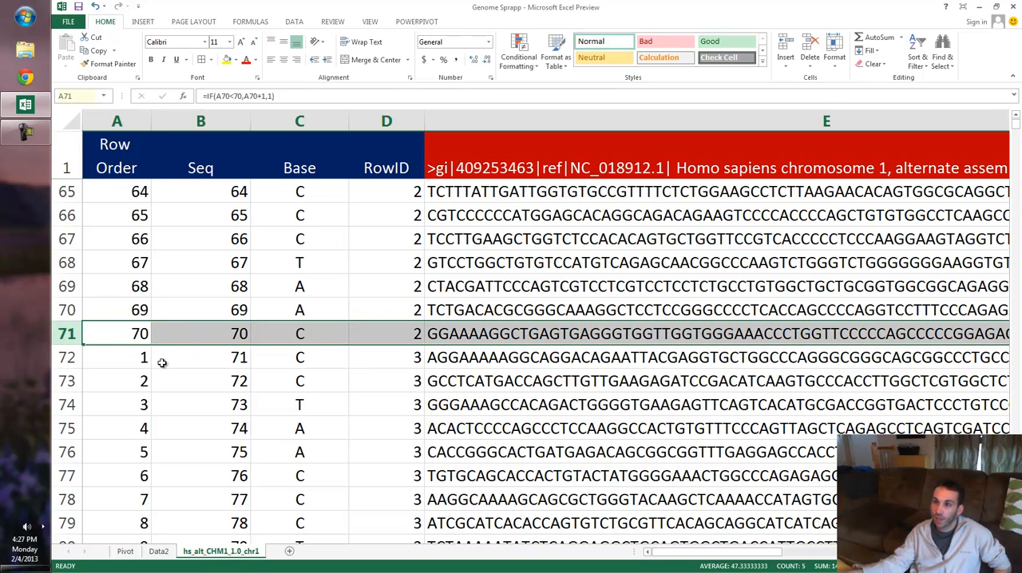
left_click(119, 353)
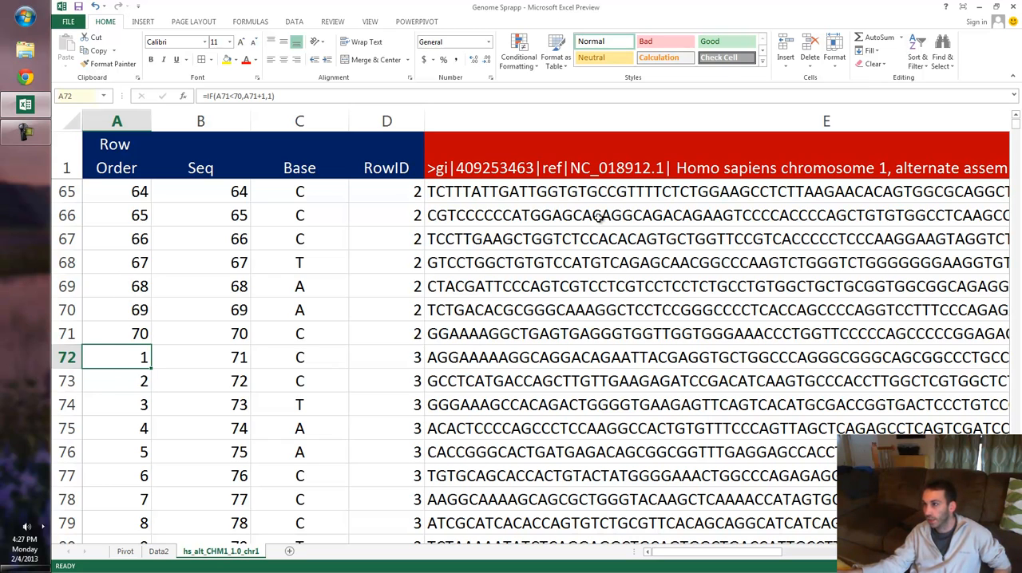
left_click(517, 193)
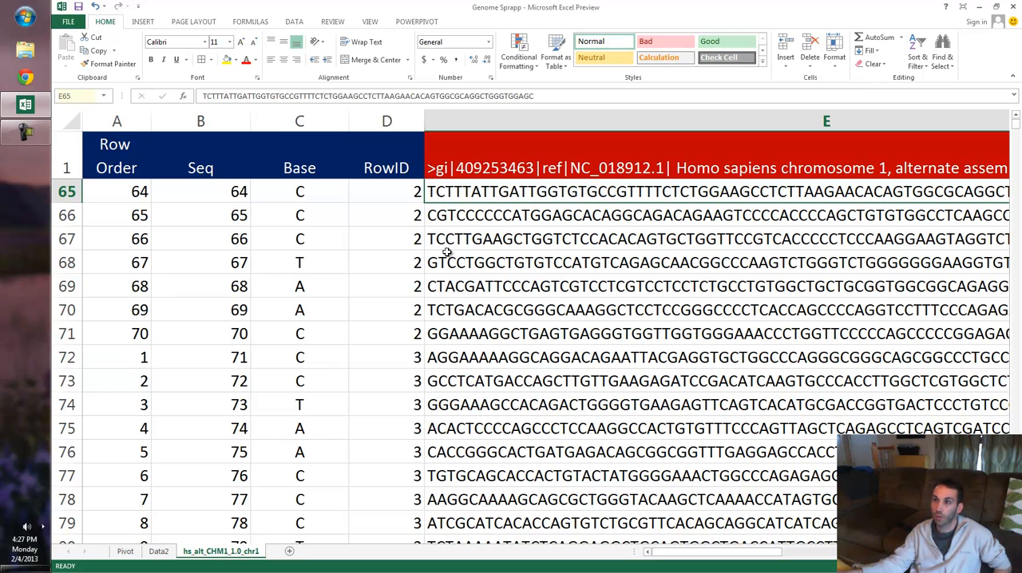
scroll(511, 225, "up", 8)
scroll(510, 225, "up", 13)
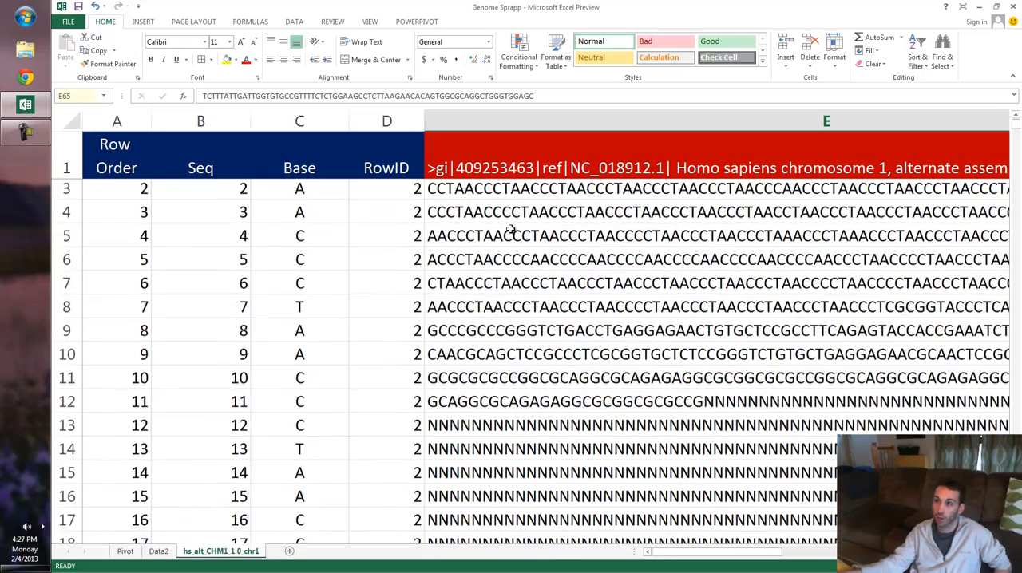
- Examine the MID and VLOOKUP formula behind the first Base value in C2, and leave it unchanged
left_click(295, 194)
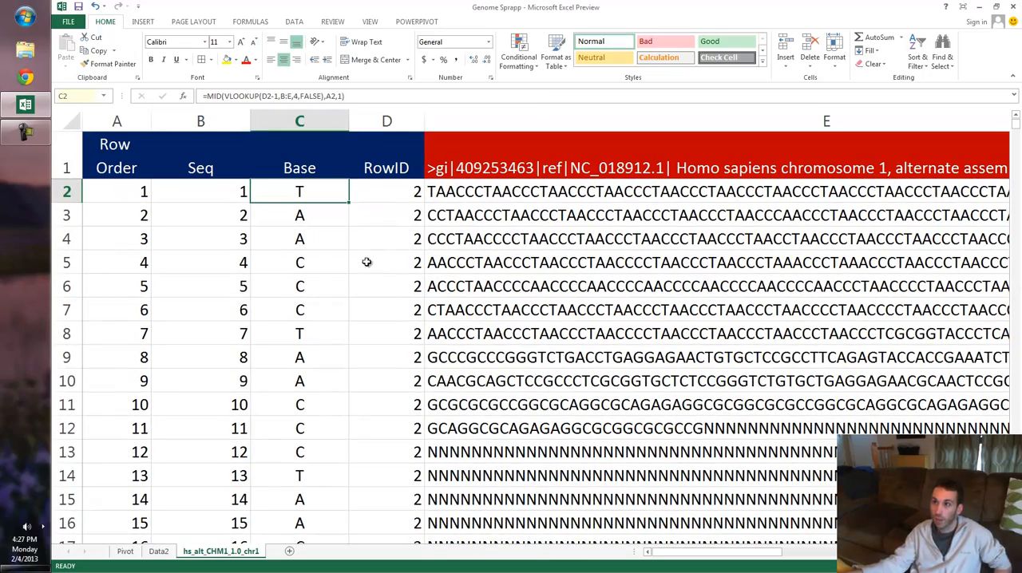
scroll(365, 263, "up", 3)
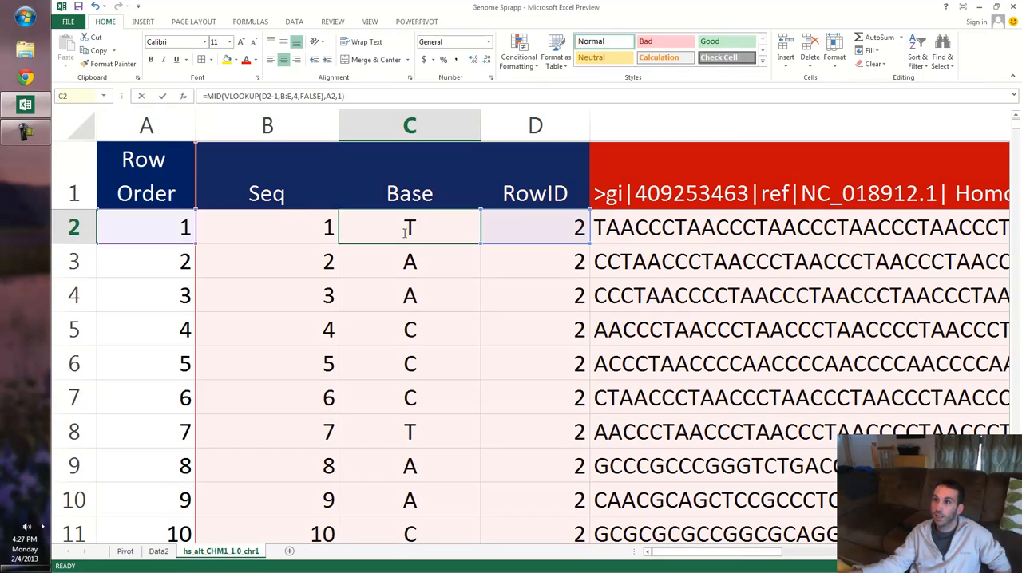
double_click(403, 229)
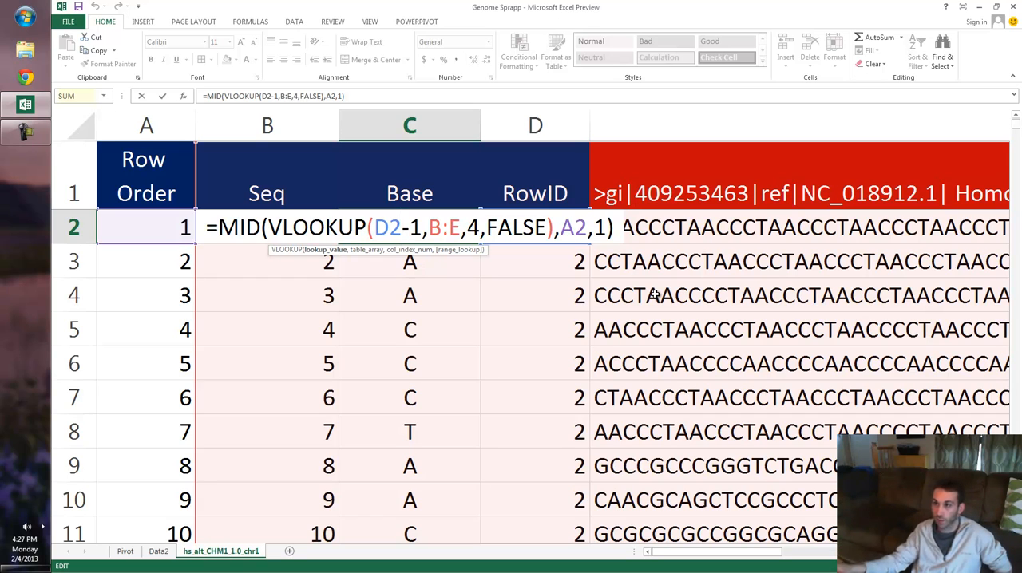
key("Escape")
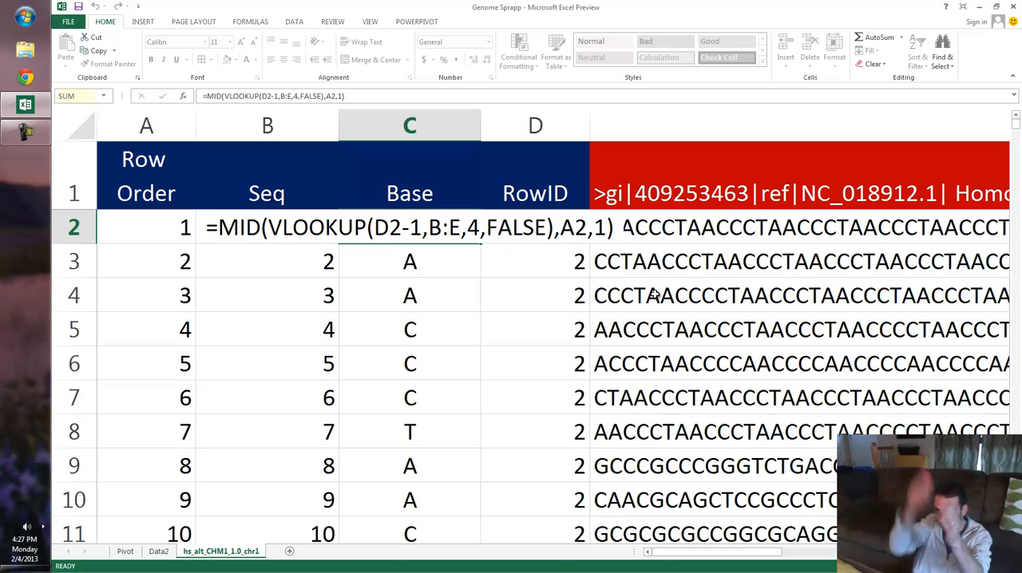
key("Return")
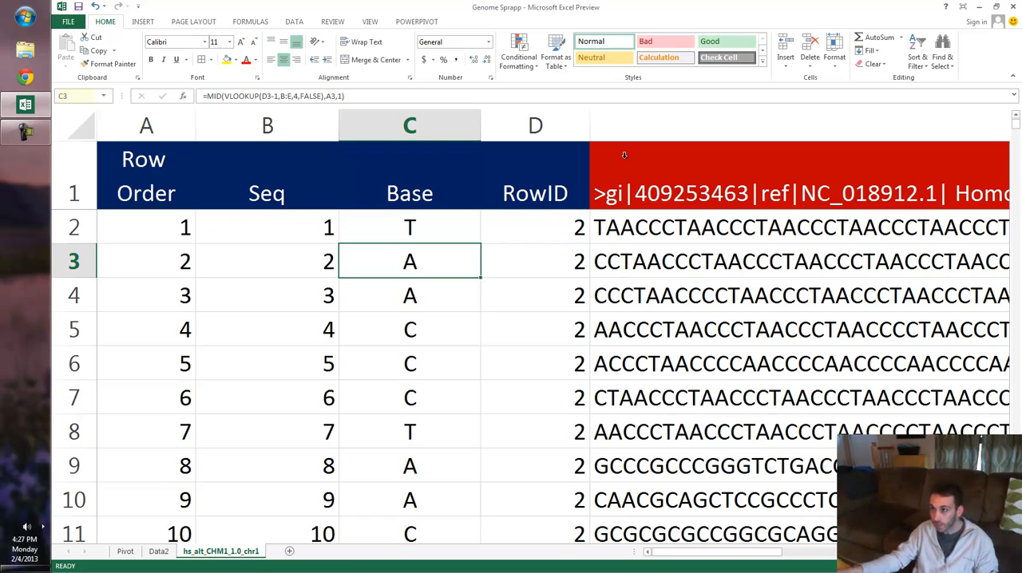
- Read the chromosome 1 header in E1, and go to the last sequence string in column E
left_click(729, 162)
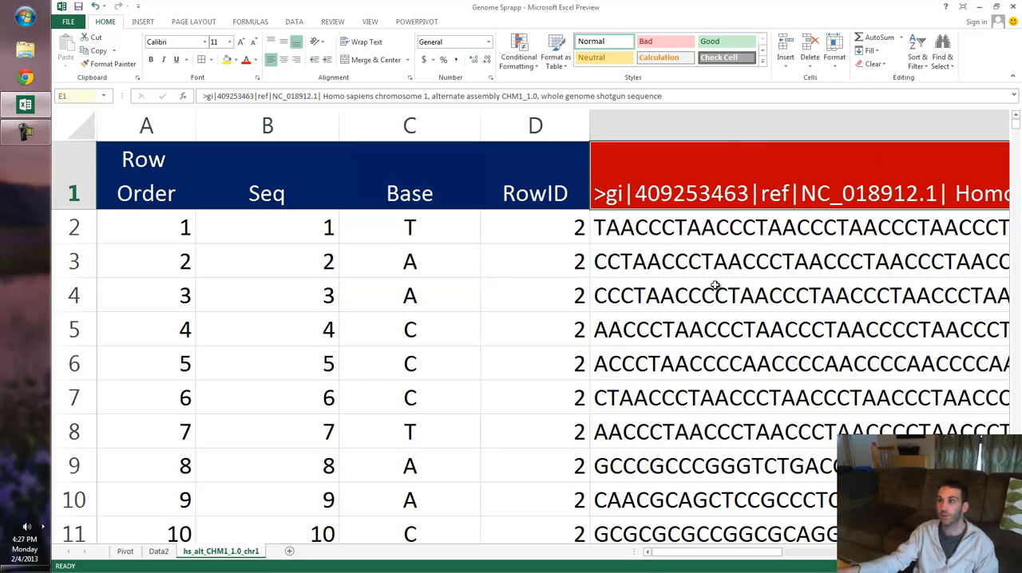
scroll(715, 286, "down", 2)
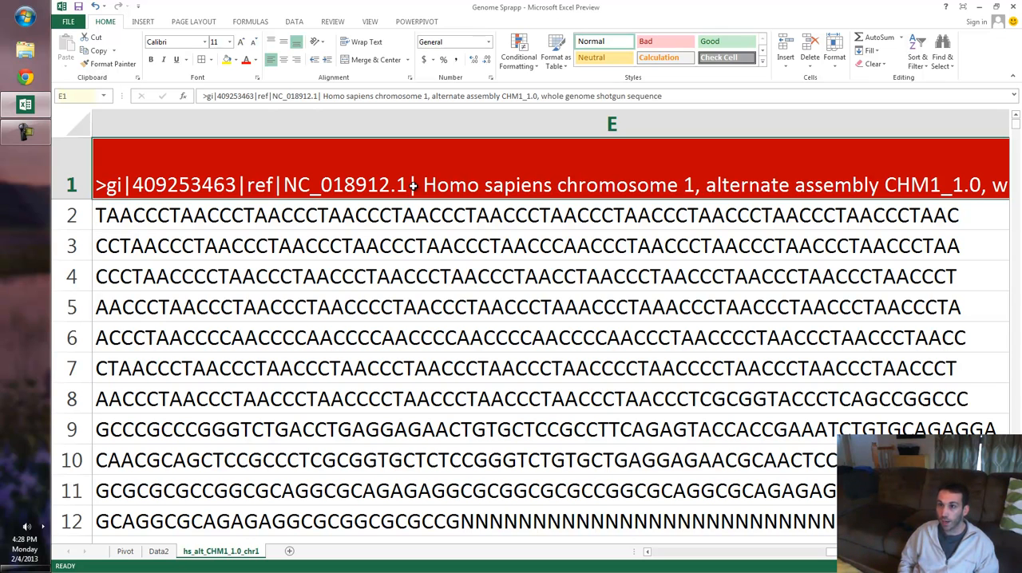
key("ctrl+Down")
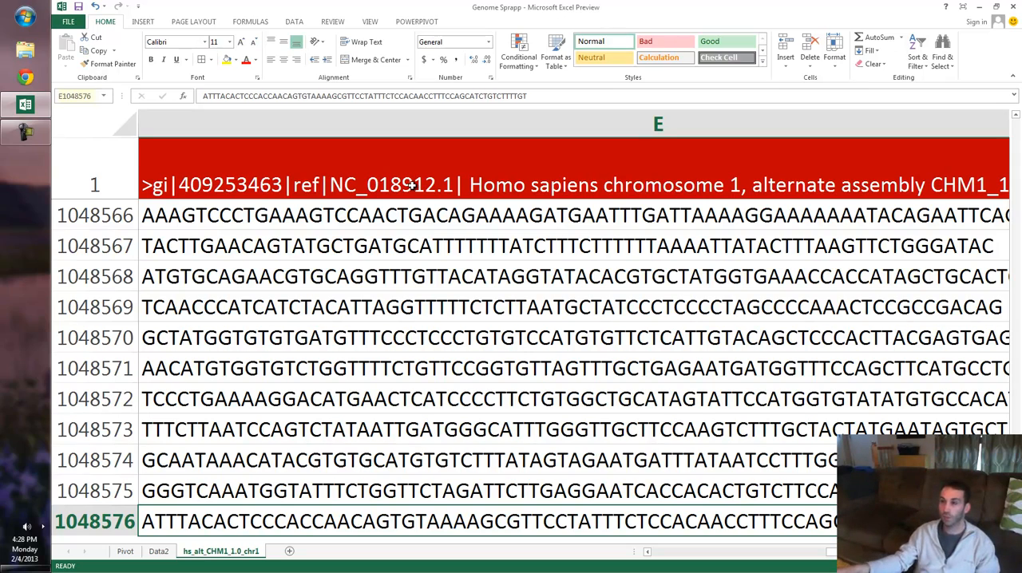
scroll(364, 200, "down", 3)
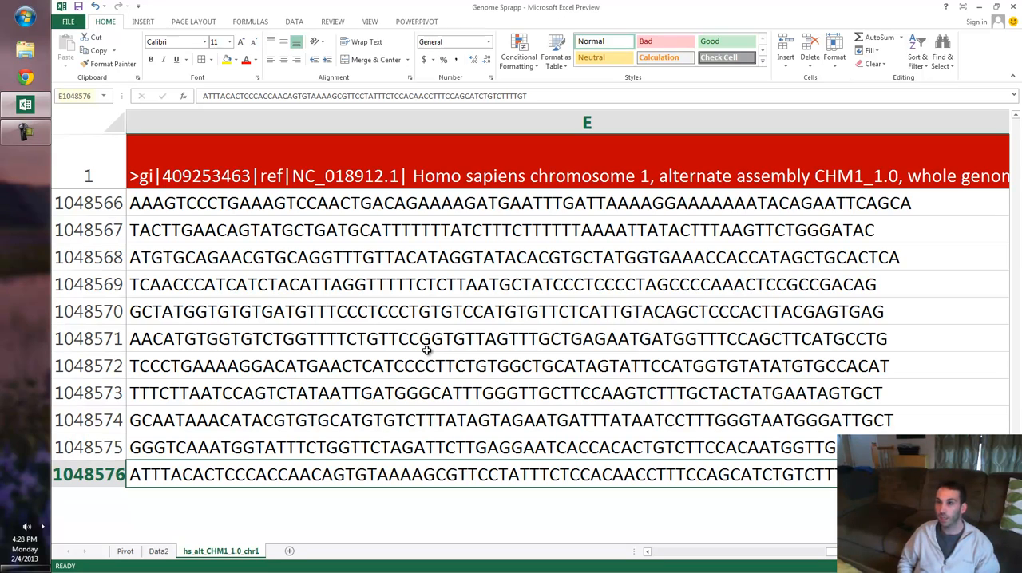
- Inspect the Seq, Base, Row Order and RowID formulas in the last row, 1048576
key("Left")
key("Left")
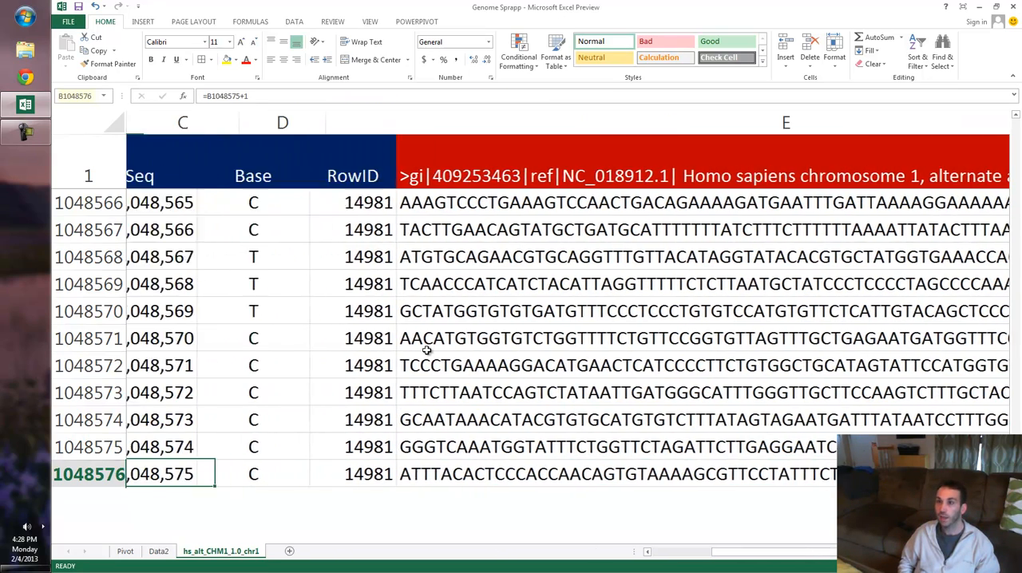
key("Right")
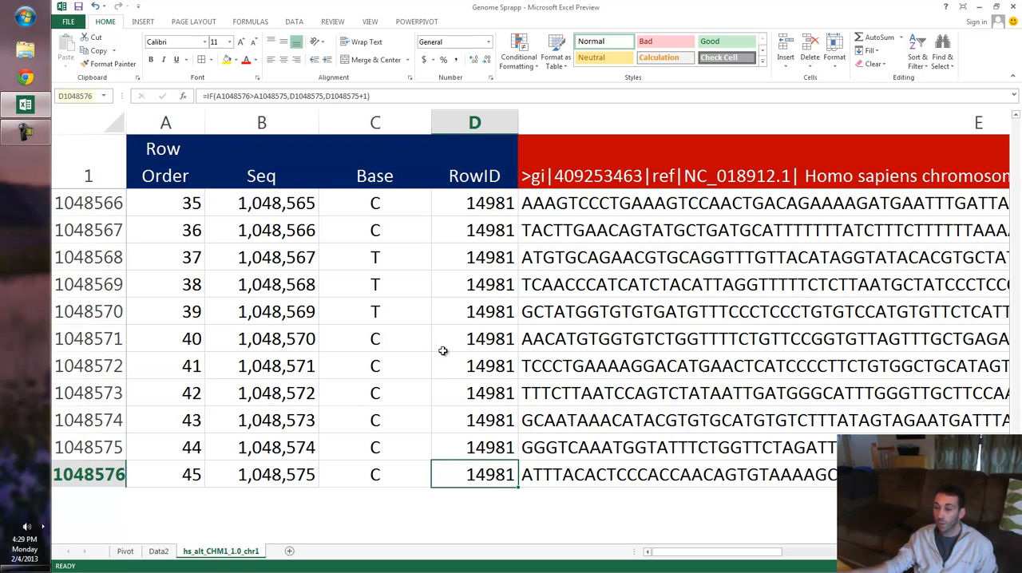
left_click(373, 471)
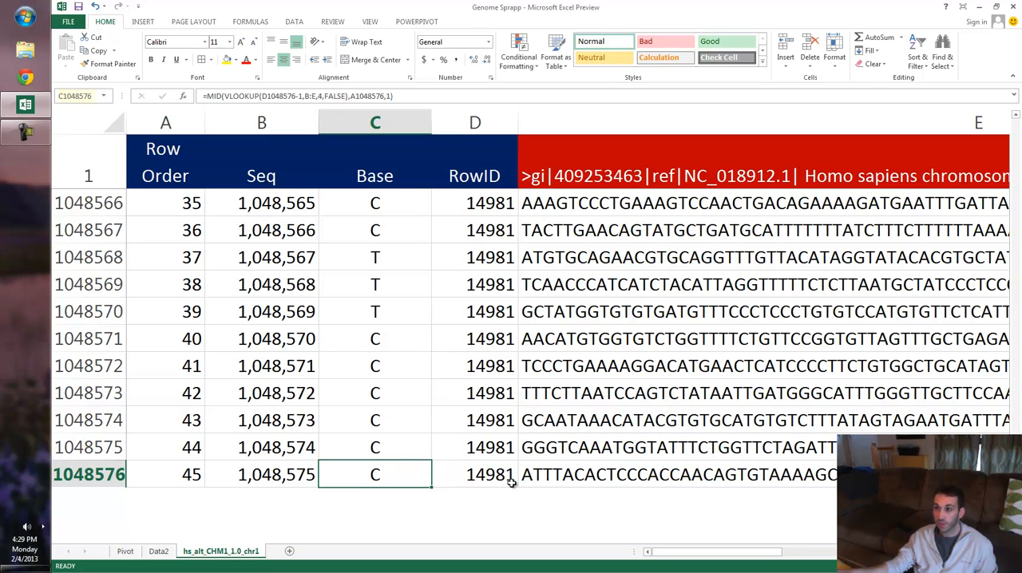
left_click(176, 473)
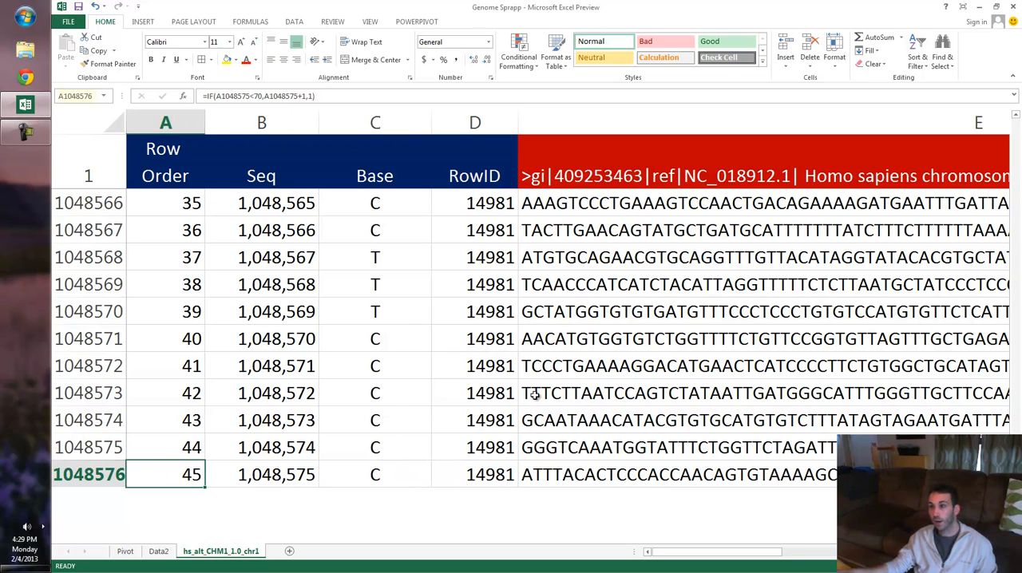
left_click(487, 474)
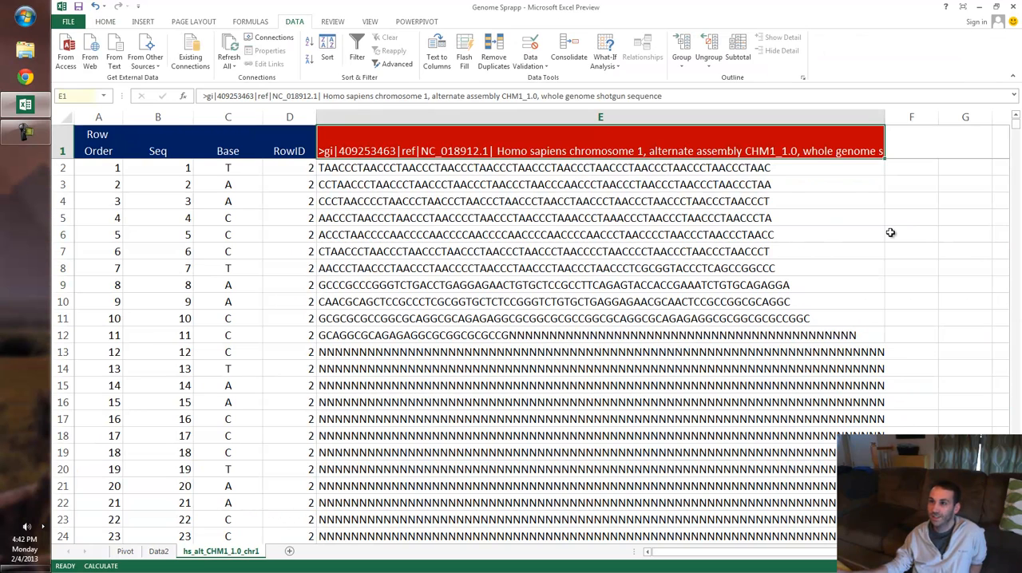
- Review the sequence strings in column E from the first rows, and highlight columns E and B in turn
scroll(890, 232, "up", 2)
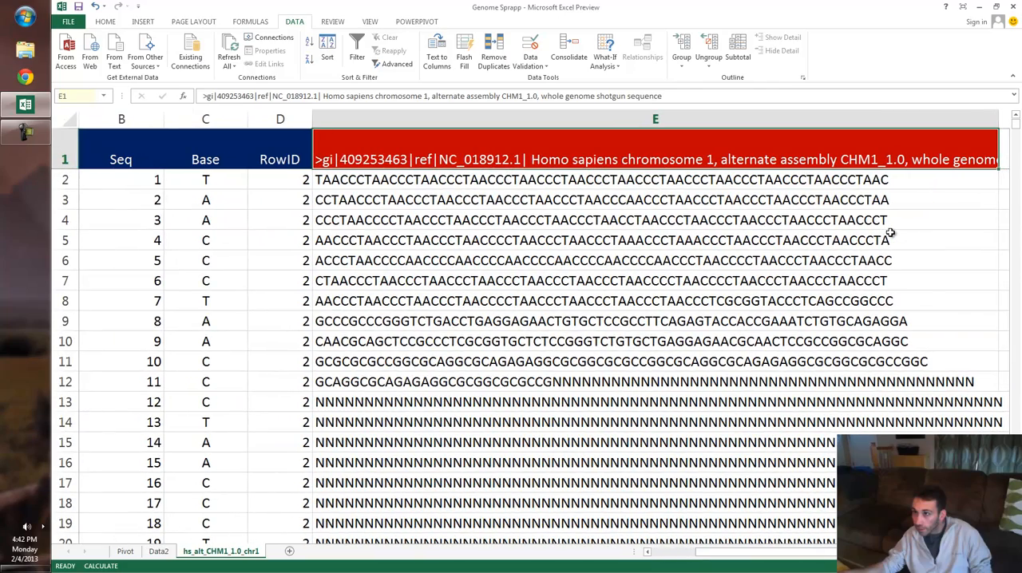
scroll(892, 237, "left", 1)
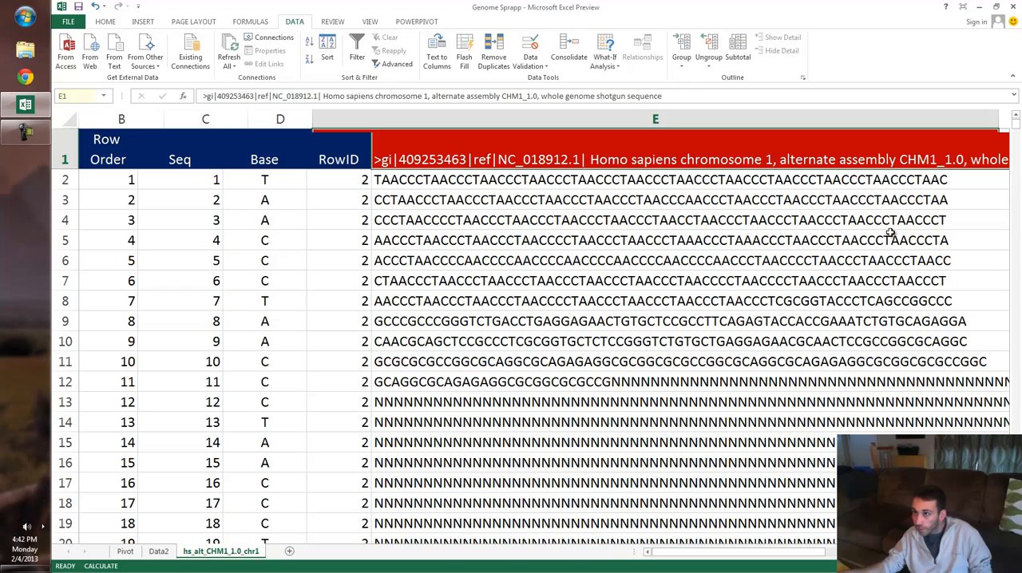
key("Down")
key("Down")
key("Down")
key("Down")
key("Down")
key("Down")
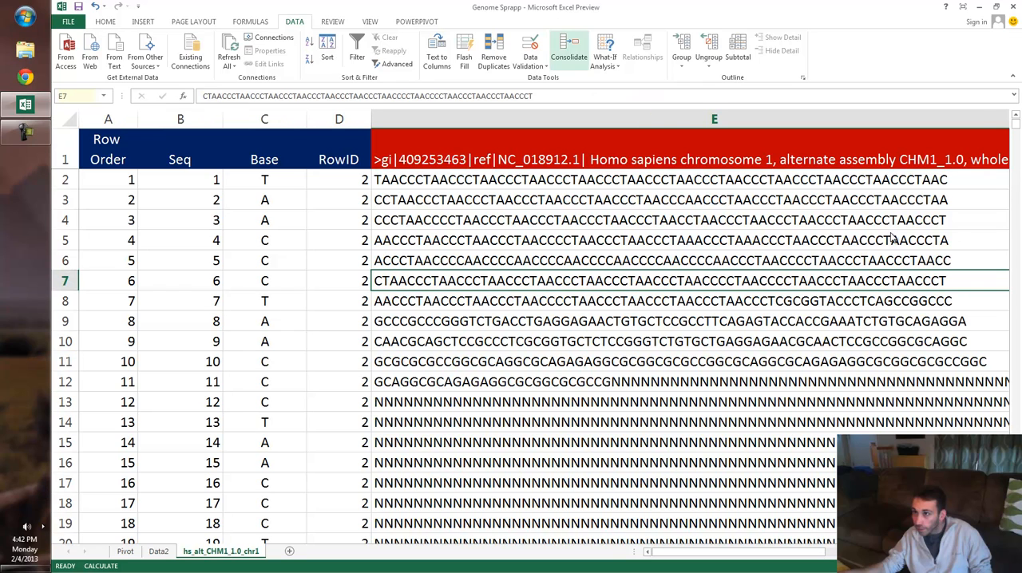
left_click(714, 119)
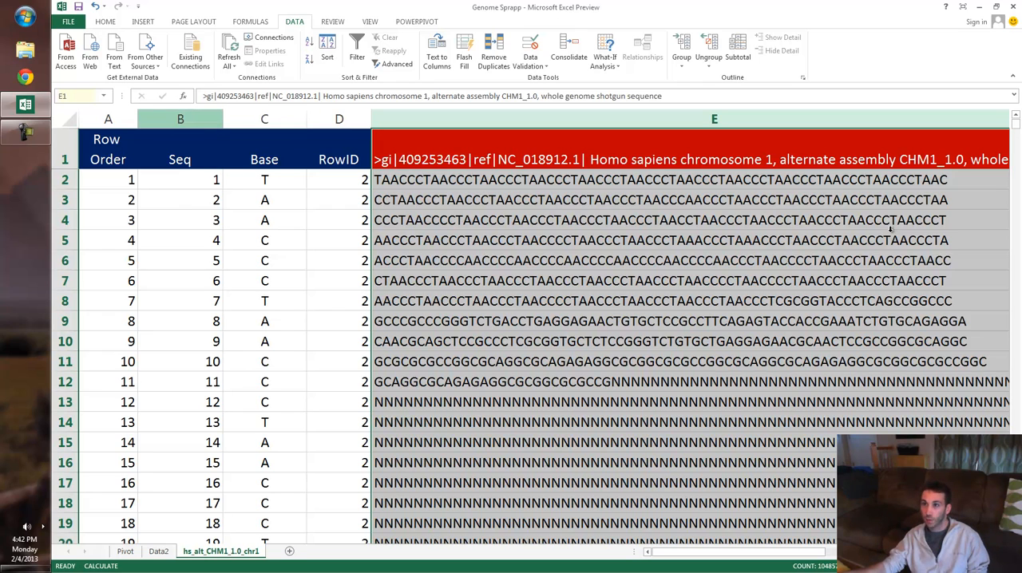
left_click(181, 119)
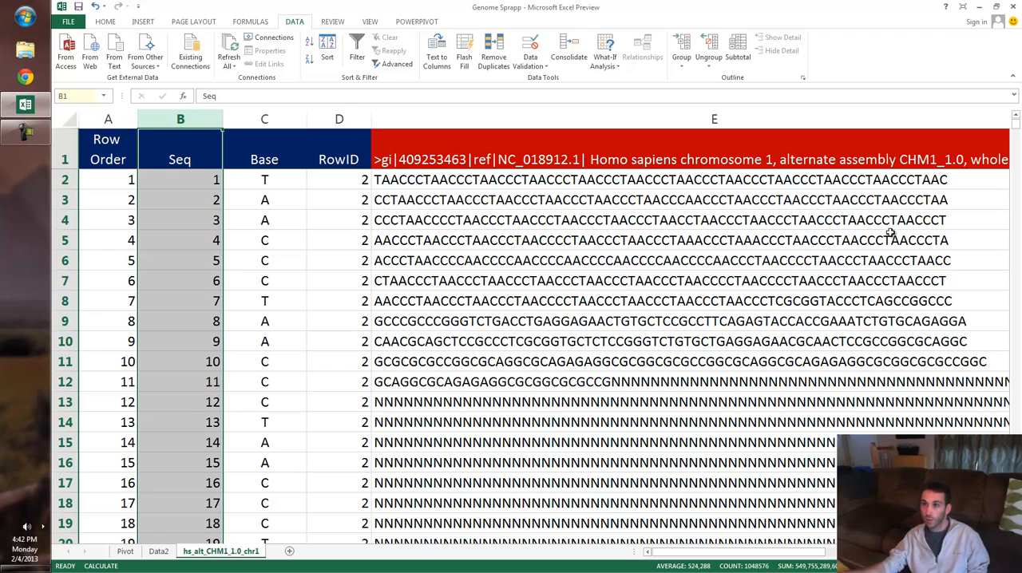
- Open the Data2 sheet and inspect the 4 Pattern formula in C1048570 near the end of the data
left_click(159, 551)
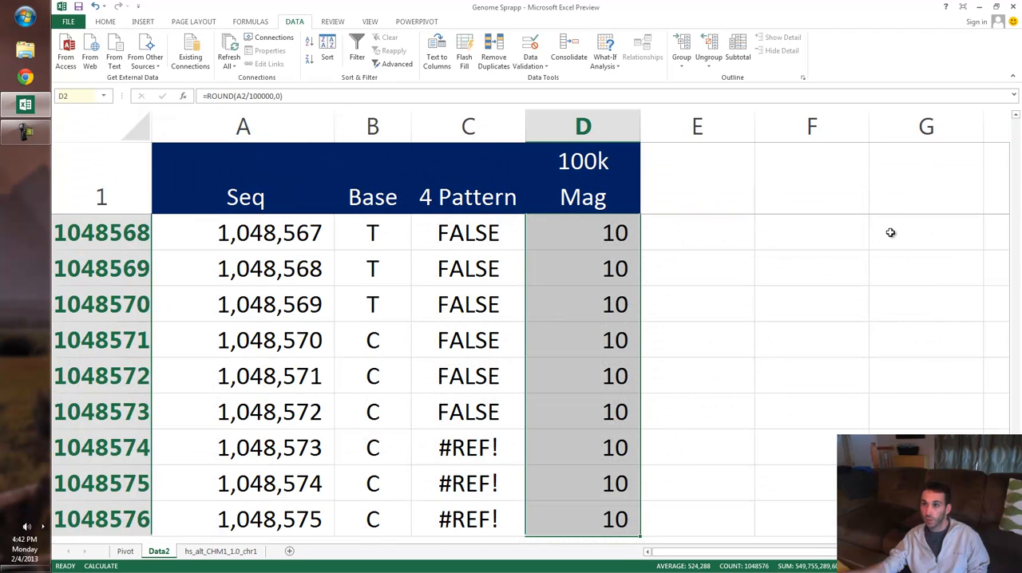
left_click(469, 305)
scroll(890, 232, "down", 3)
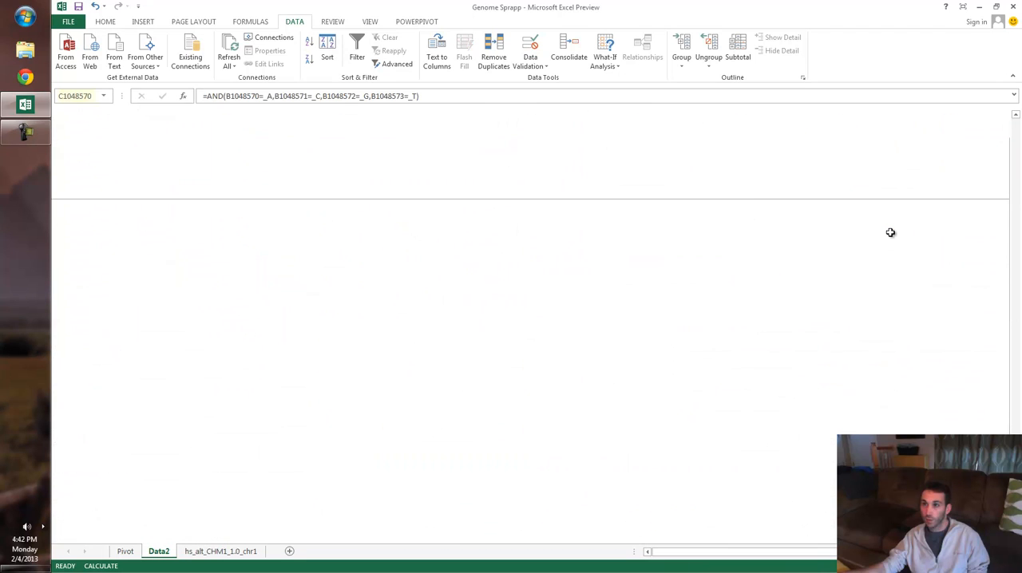
scroll(890, 232, "up", 3)
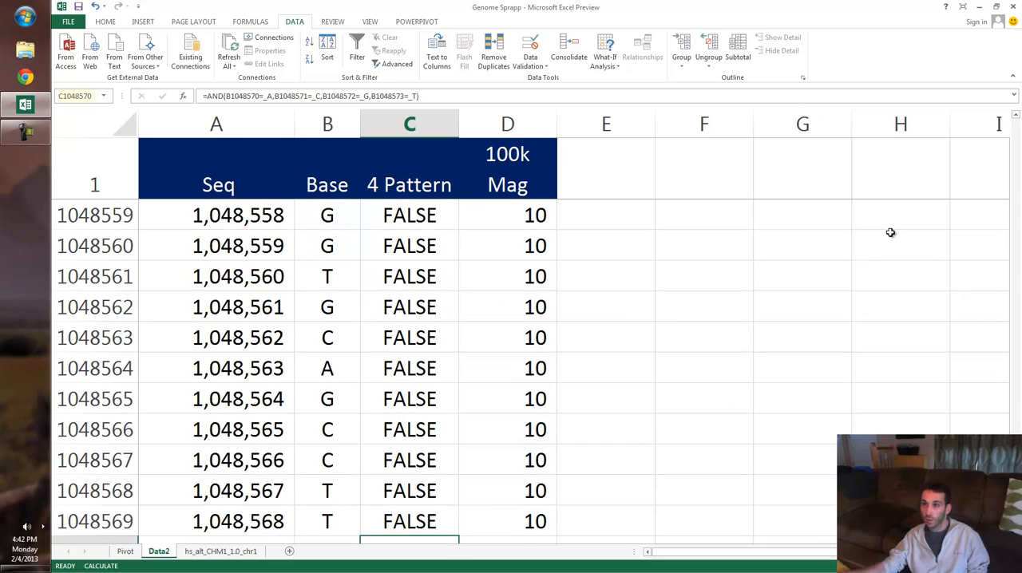
- Review the Base column on Data2, and check the last Seq value in A1048576
left_click(327, 125)
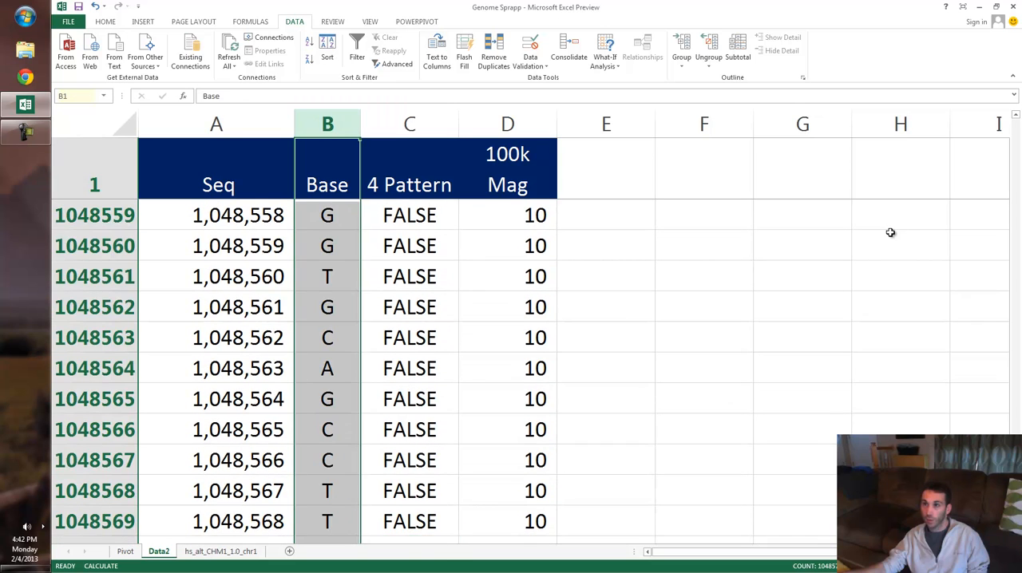
scroll(892, 233, "down", 5)
key("Left")
key("ctrl+Down")
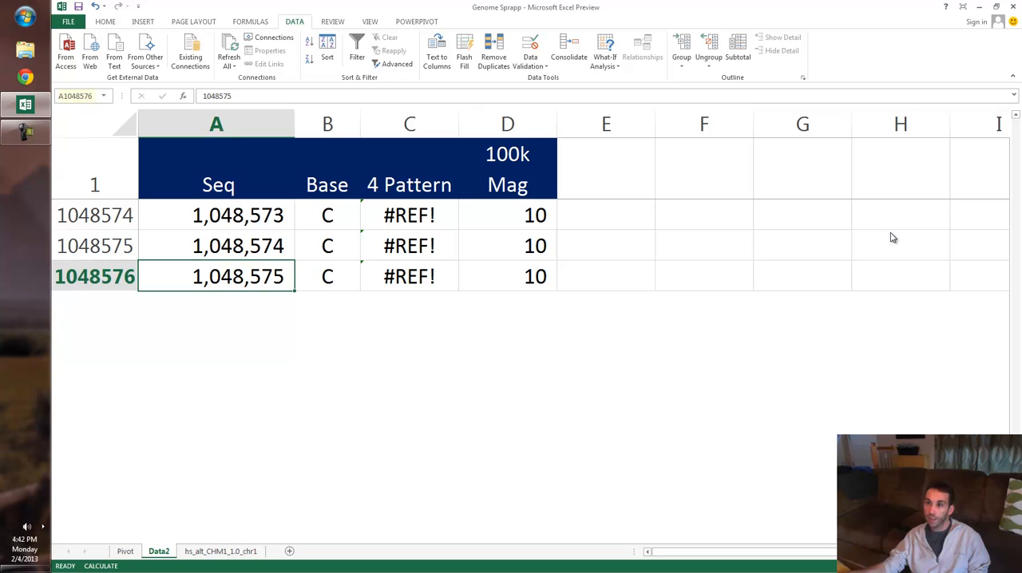
scroll(892, 237, "up", 4)
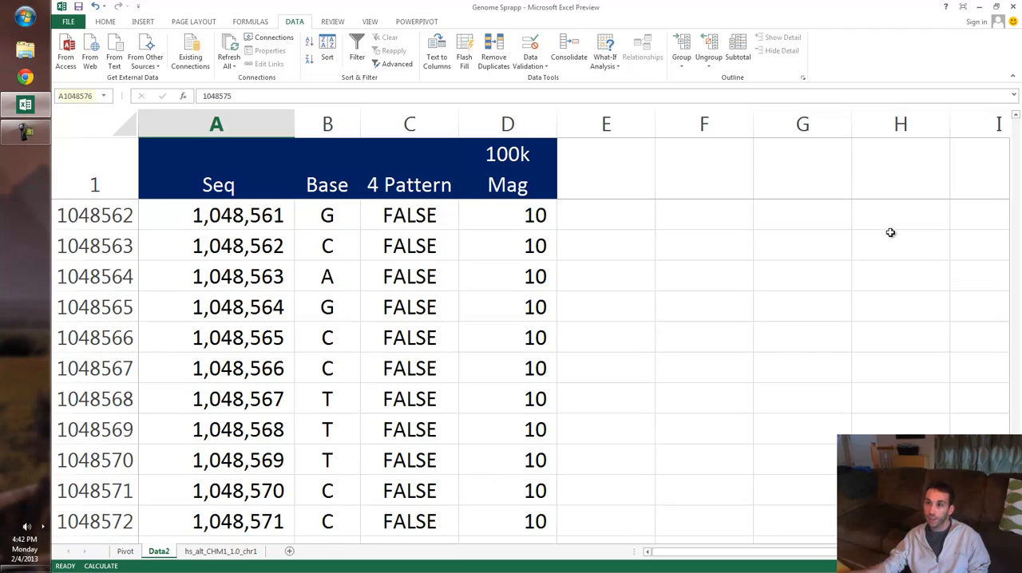
- Inspect the first 4 Pattern formula in C2, view the chart on the Pivot sheet, and return to Data2
key("ctrl+Up")
key("Right")
key("Right")
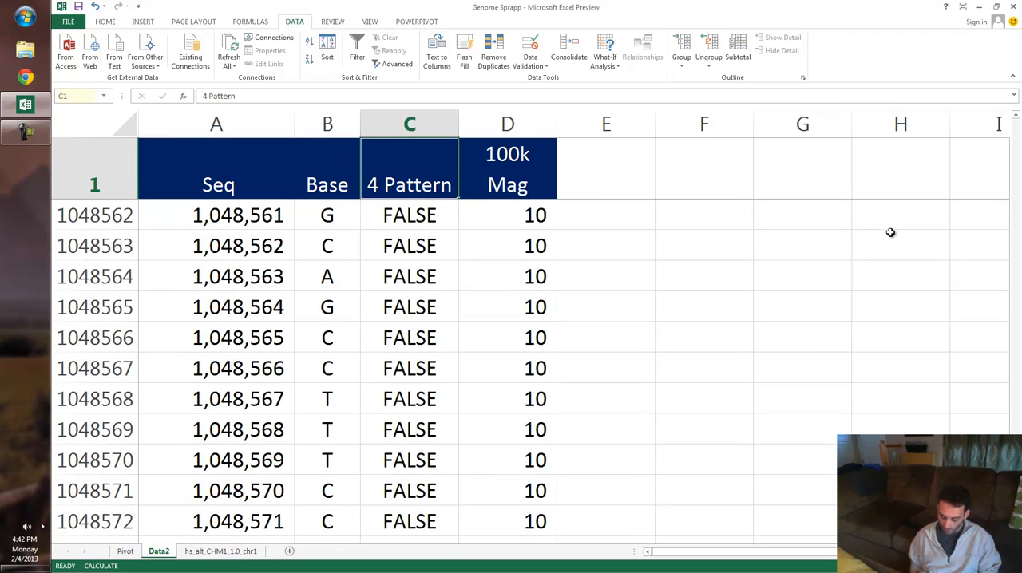
key("Down")
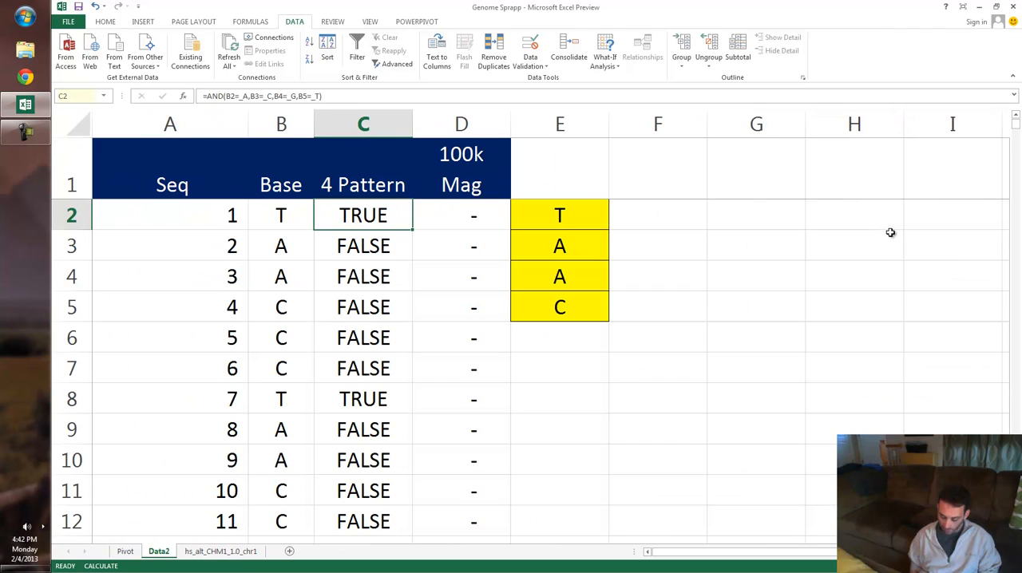
key("ctrl+Page_Up")
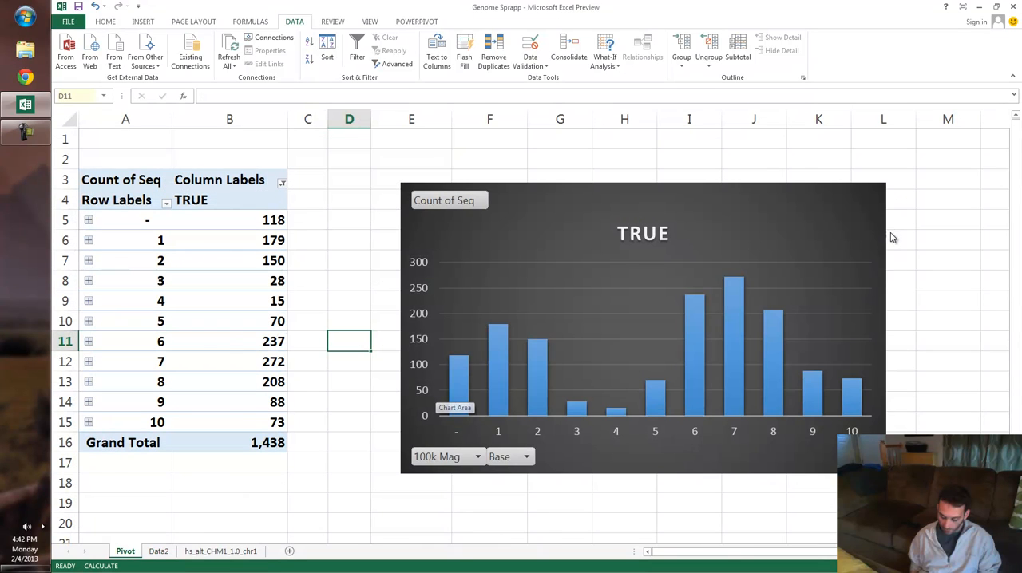
key("ctrl+Page_Down")
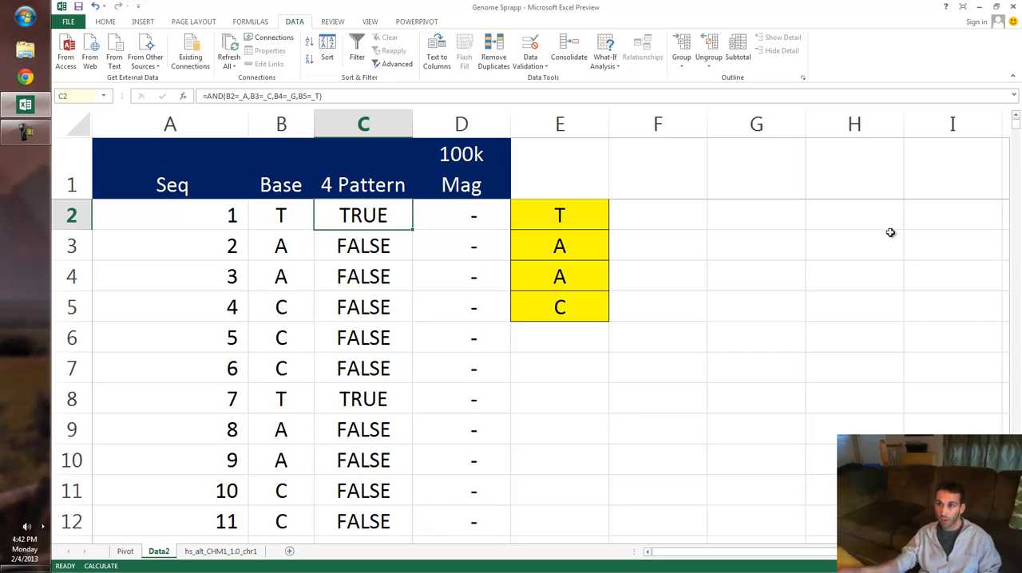
- Compare the bases in B2 through B7 with the yellow pattern cells and the 4 Pattern formula in C2
key("Left")
key("shift+Down")
key("shift+Down")
key("shift+Down")
key("shift+Down")
key("shift+Down")
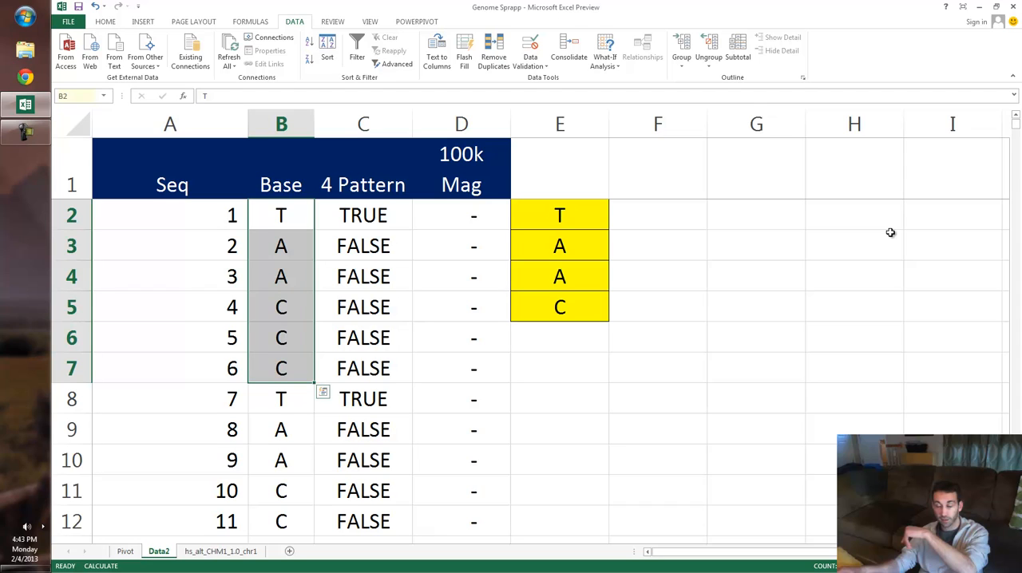
key("ctrl+Right")
key("Left")
key("Left")
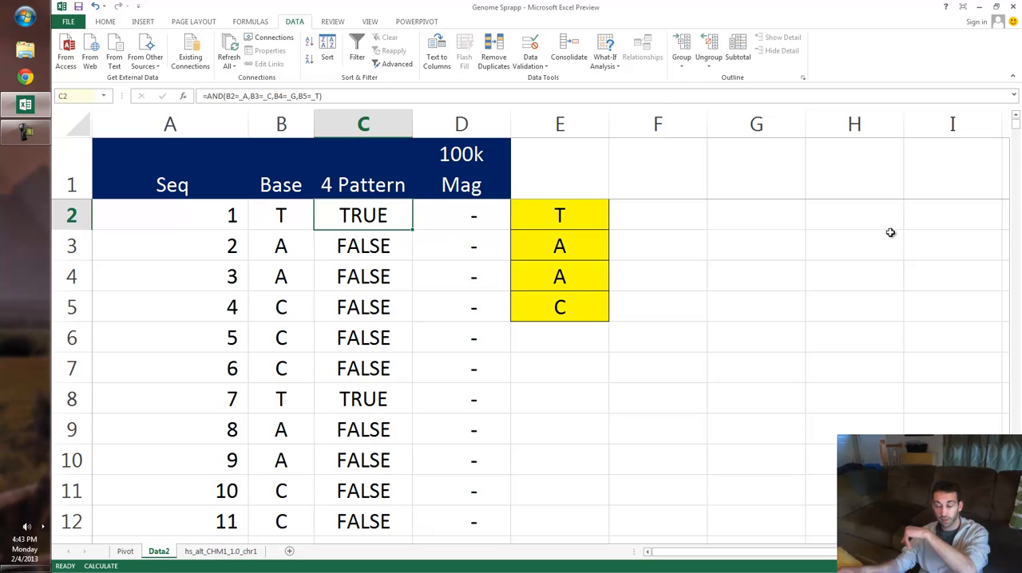
- Set the first letter of the yellow search pattern in E2 to A, and check the 4 Pattern result in C2
key("Right")
key("Right")
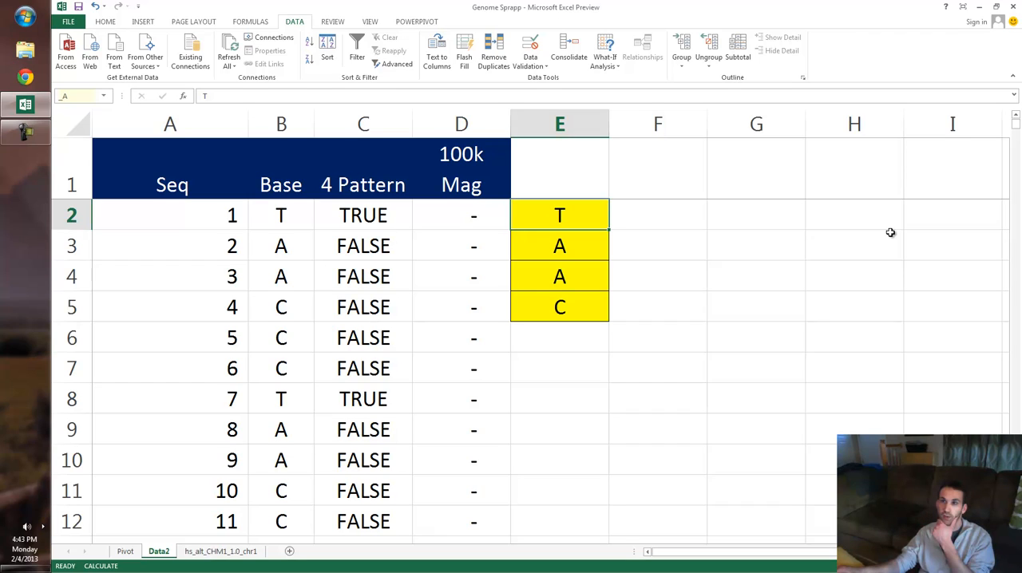
type("A")
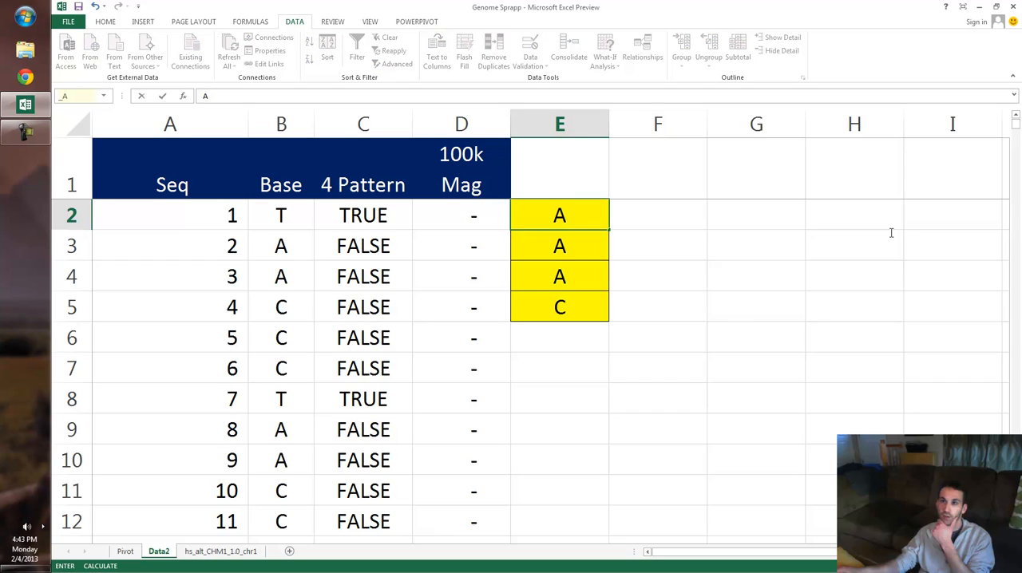
key("ctrl+Return")
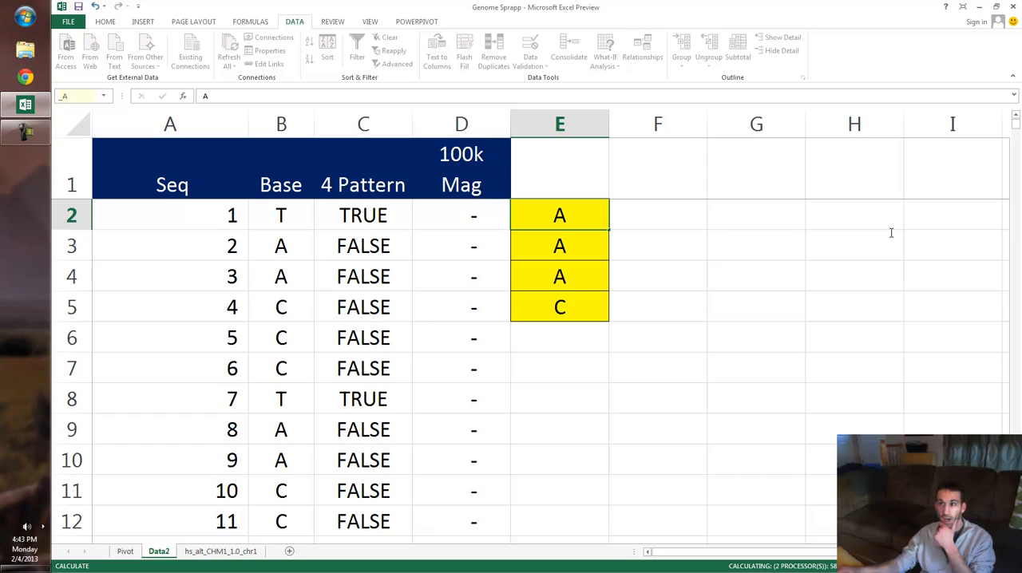
key("Left")
key("Left")
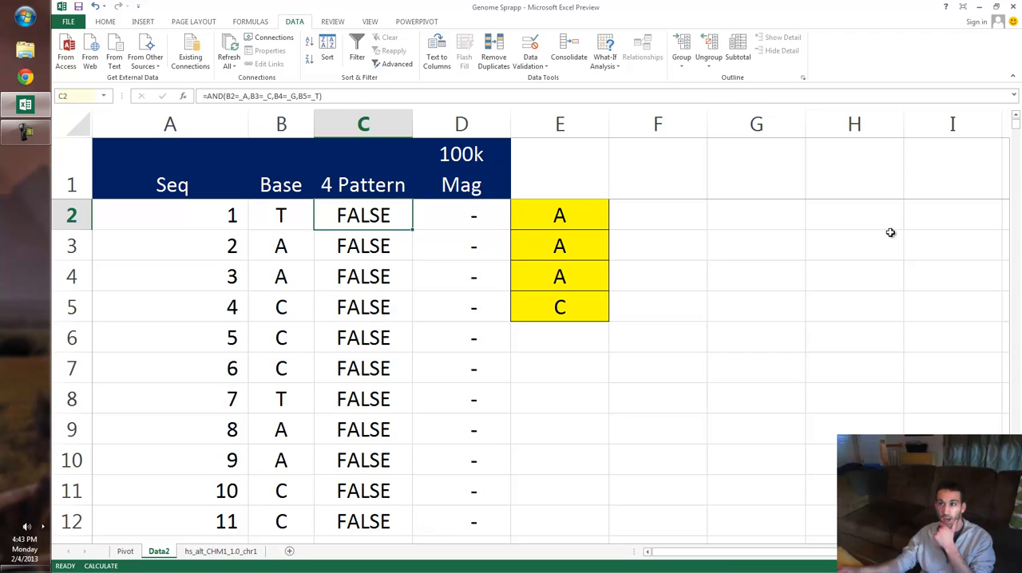
- Compare the bases in B2 through B5 with the letters of the yellow search pattern
key("Left")
key("shift+Down")
key("shift+Down")
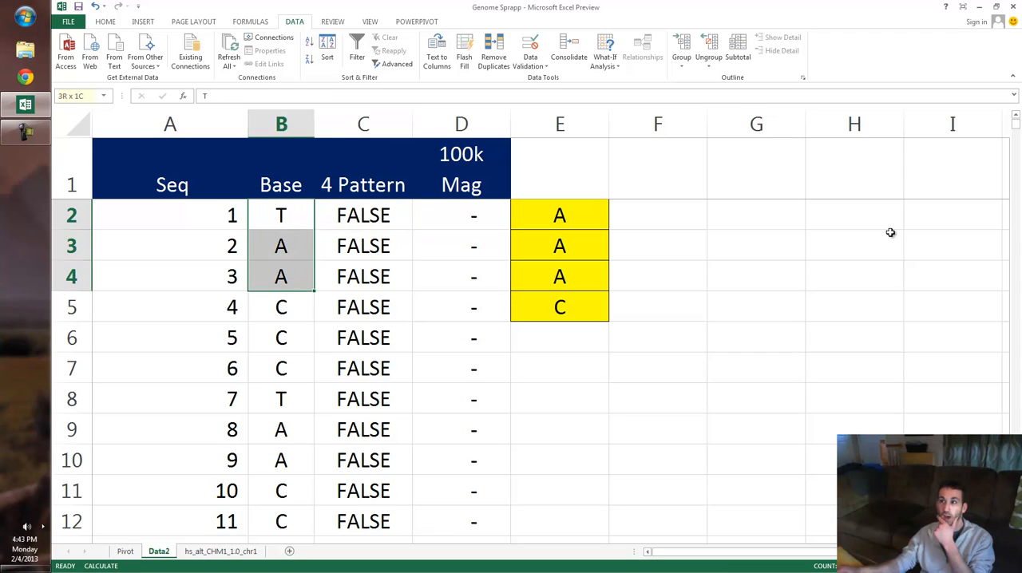
key("Down")
key("Down")
key("Down")
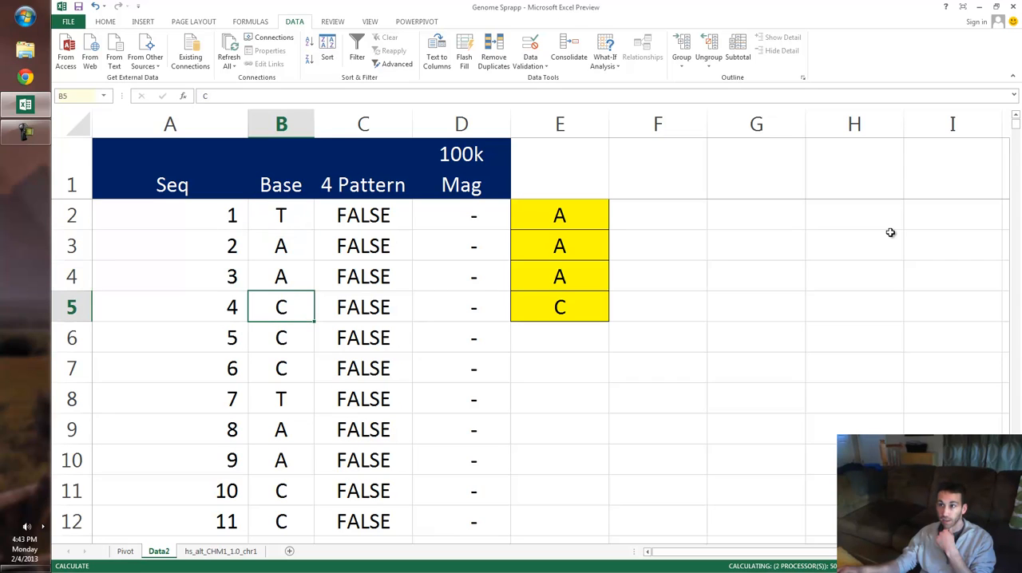
- Set the first letter of the yellow search pattern in E2 to T, and check the 4 Pattern result in C2
key("ctrl+Right")
key("ctrl+Up")
type("T")
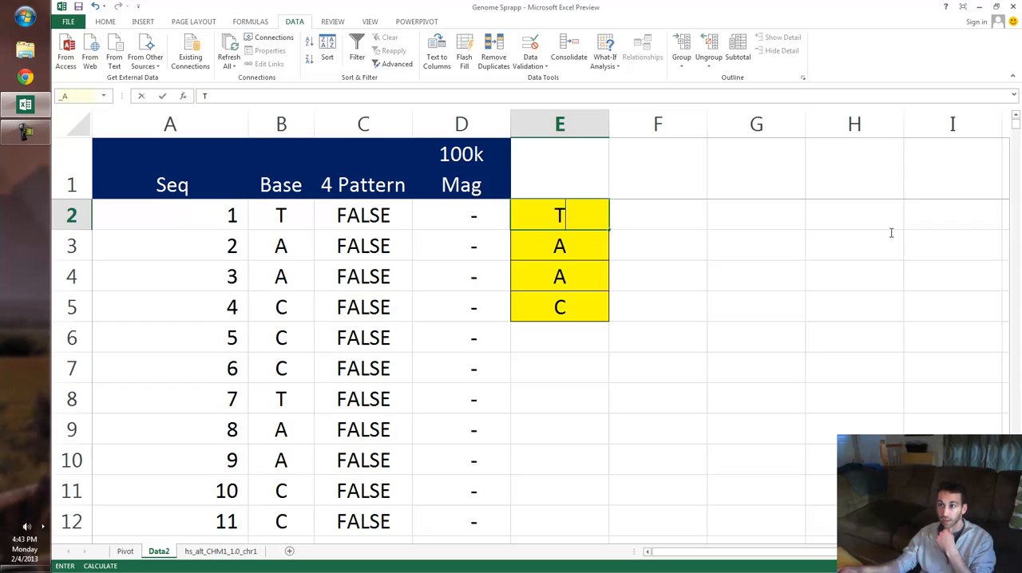
key("ctrl+Return")
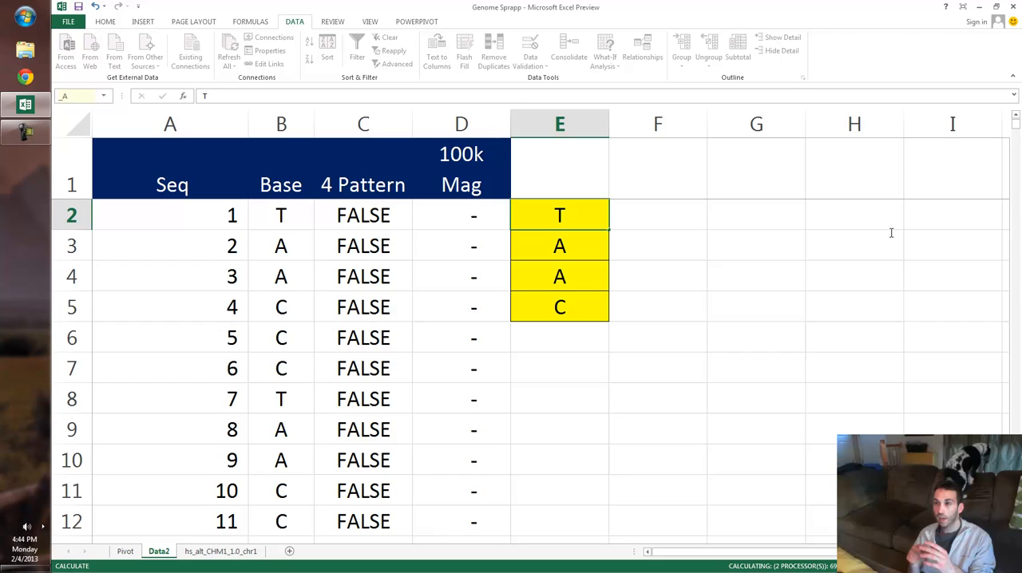
key("Down")
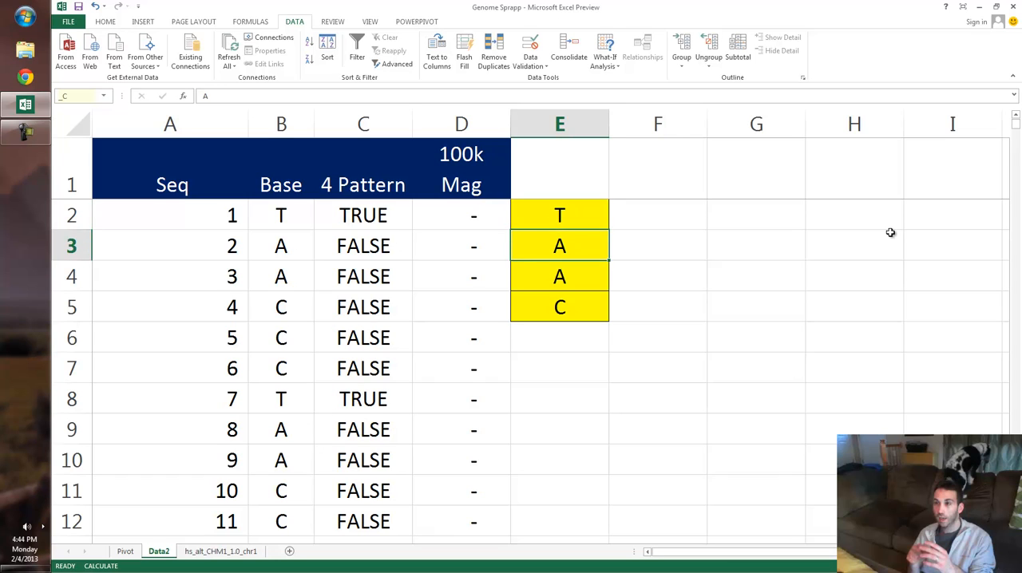
key("Left")
key("Left")
key("Up")
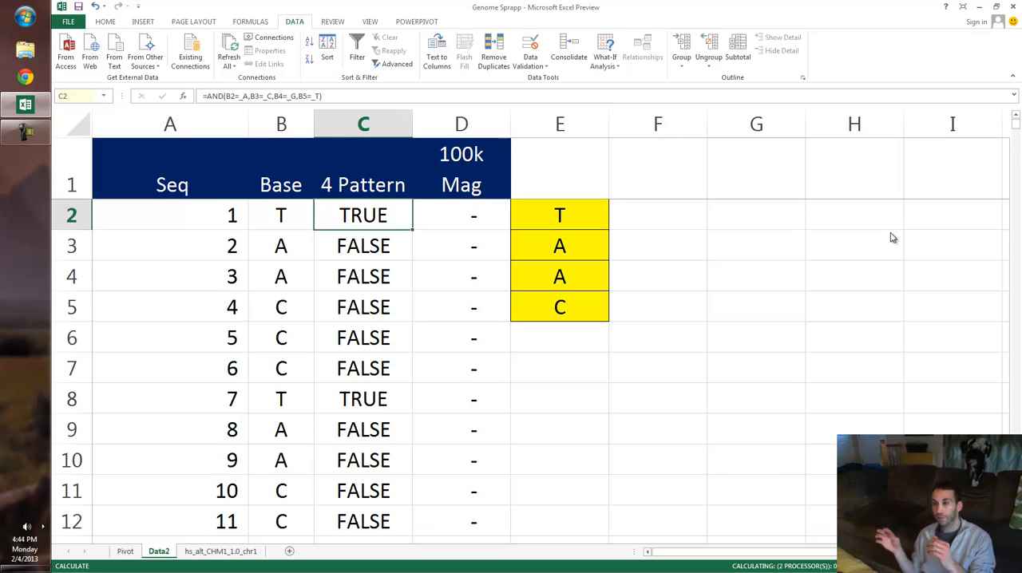
- Review the 100k Mag row labels of the pivot table and the chart on the Pivot sheet
key("ctrl+Page_Up")
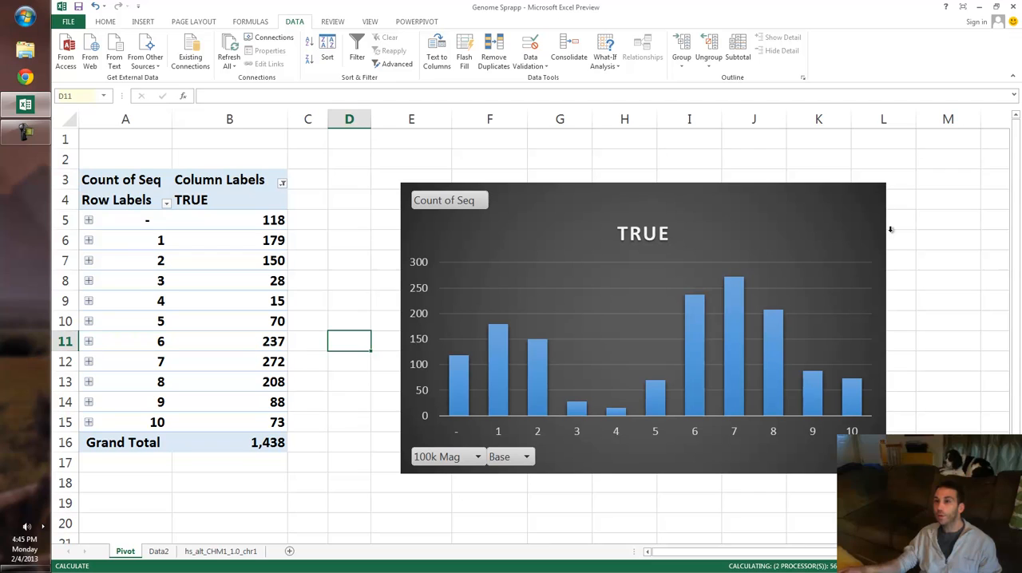
left_click(122, 219)
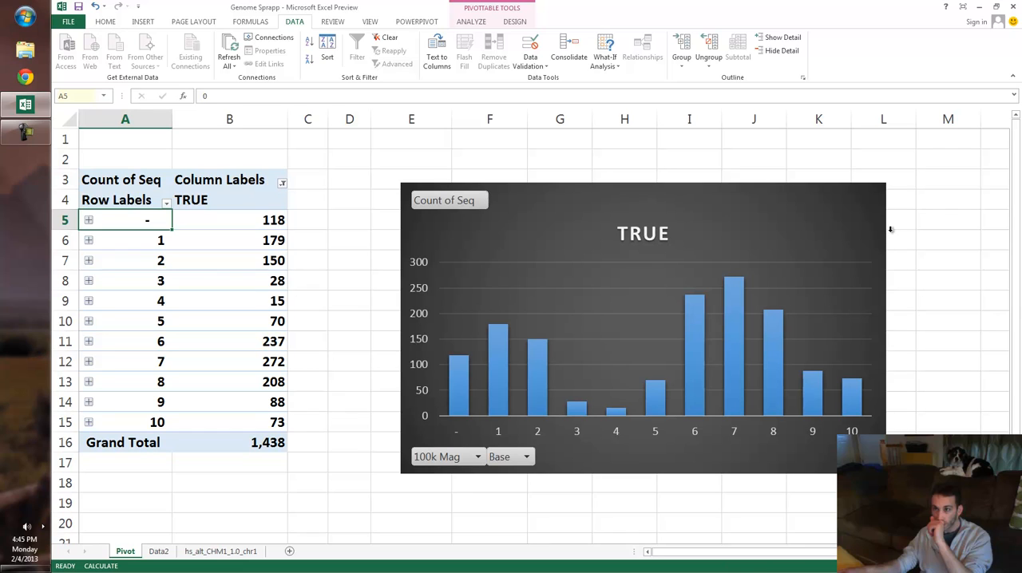
left_click(117, 232)
left_click(118, 234)
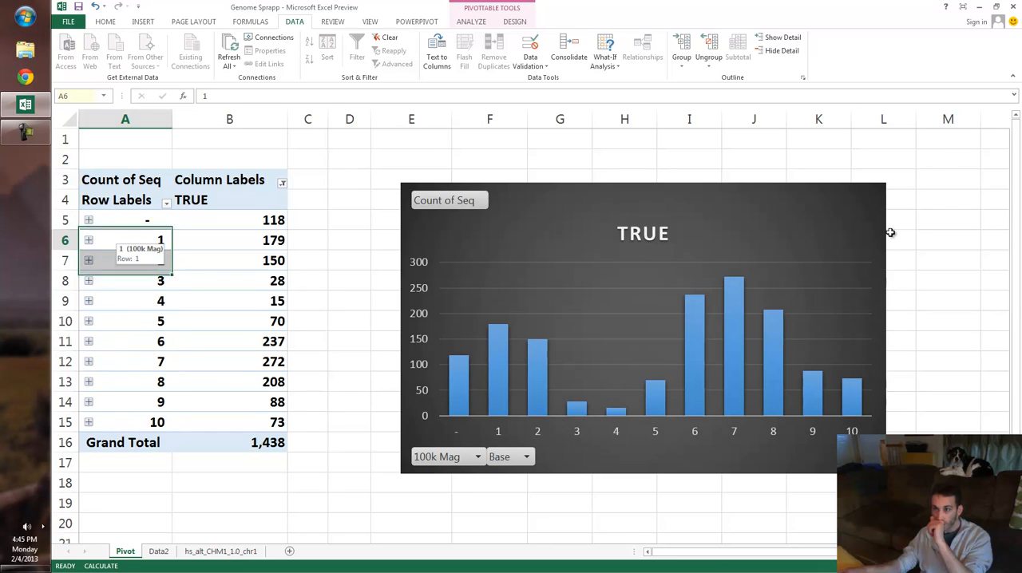
key("Down")
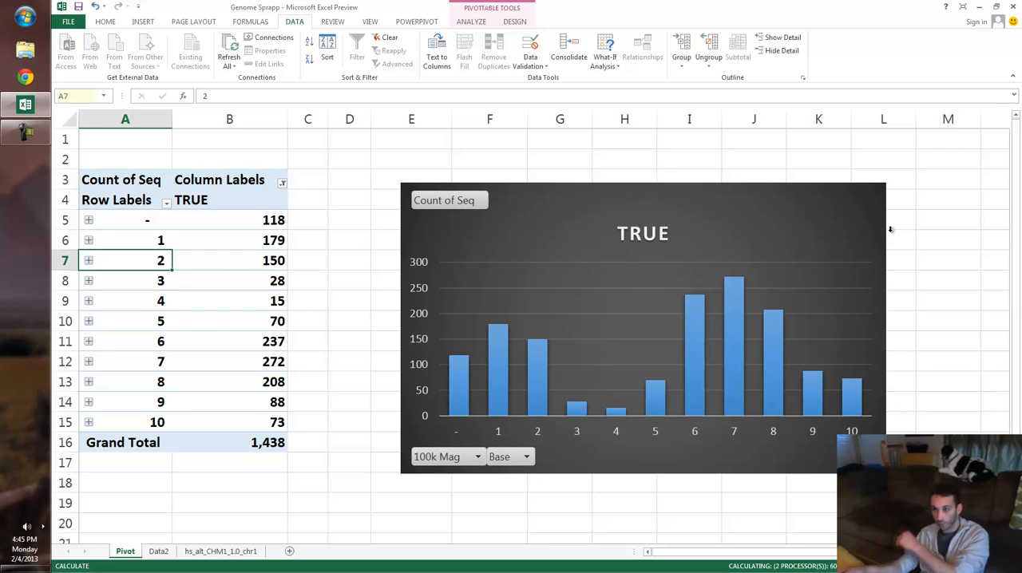
key("Down")
key("Down")
key("Down")
key("Down")
key("Down")
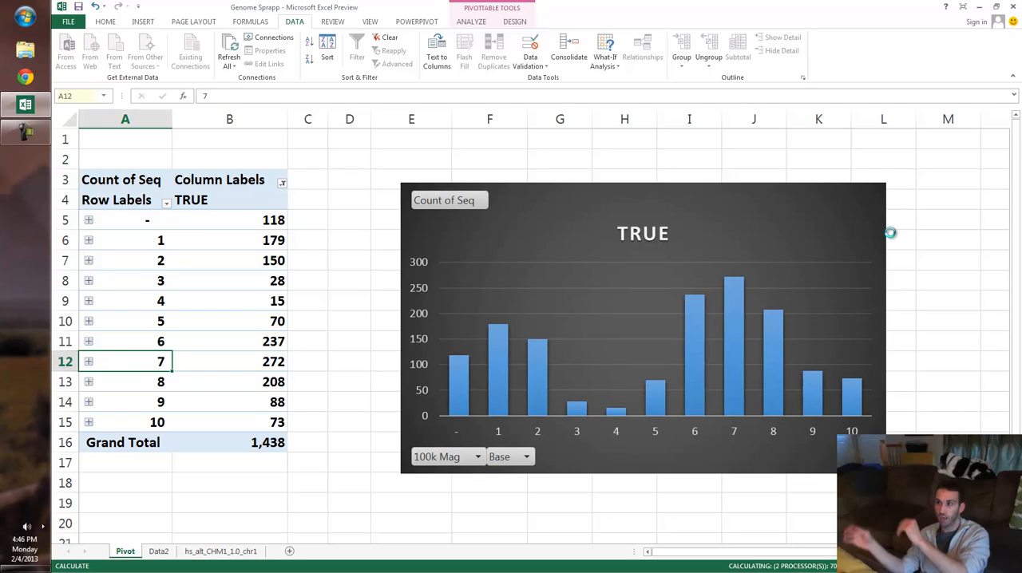
- Check the workbook calculation mode in the Formulas section of Excel Options, and close the dialog
key("F10")
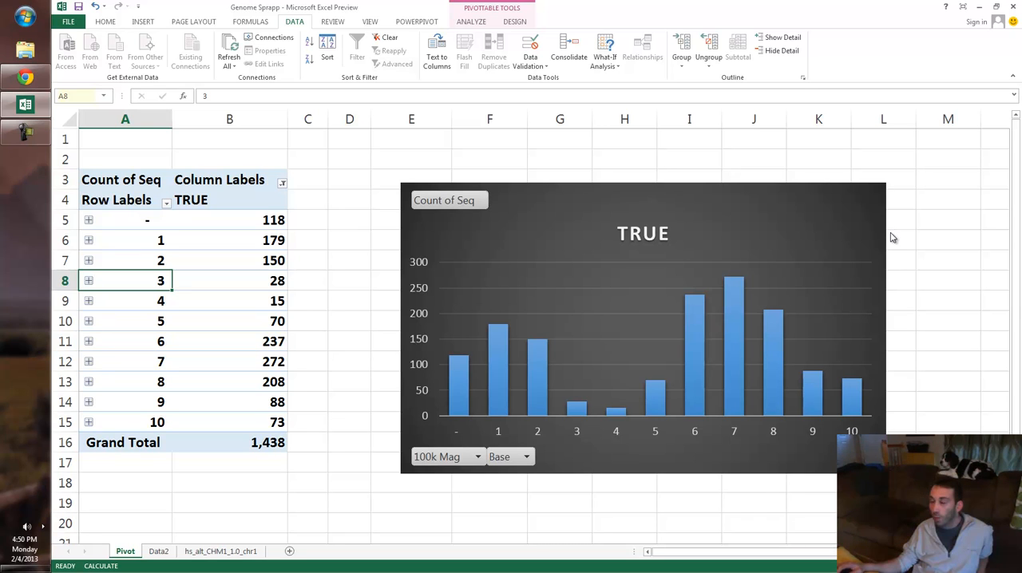
key("alt+f")
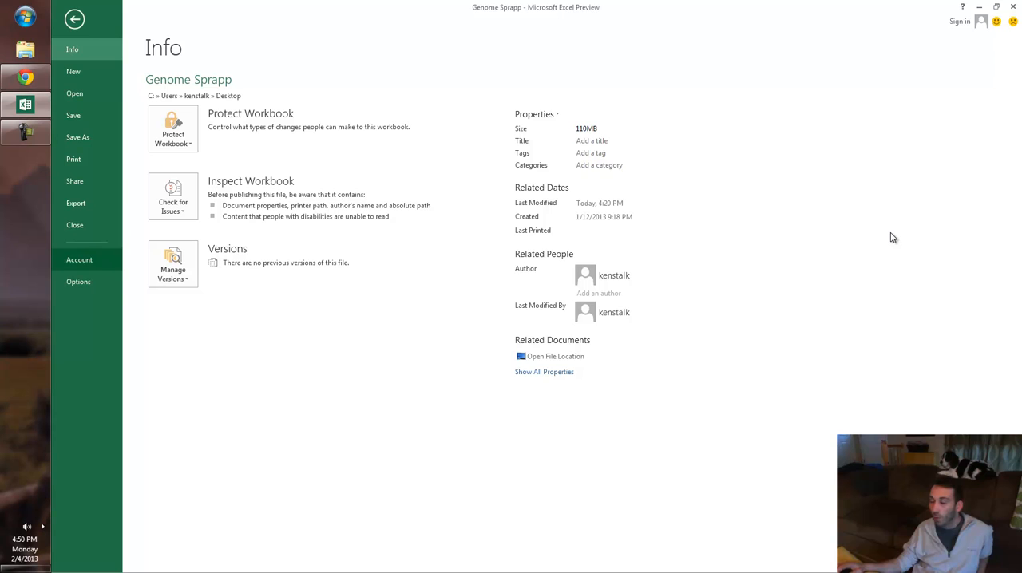
key("t")
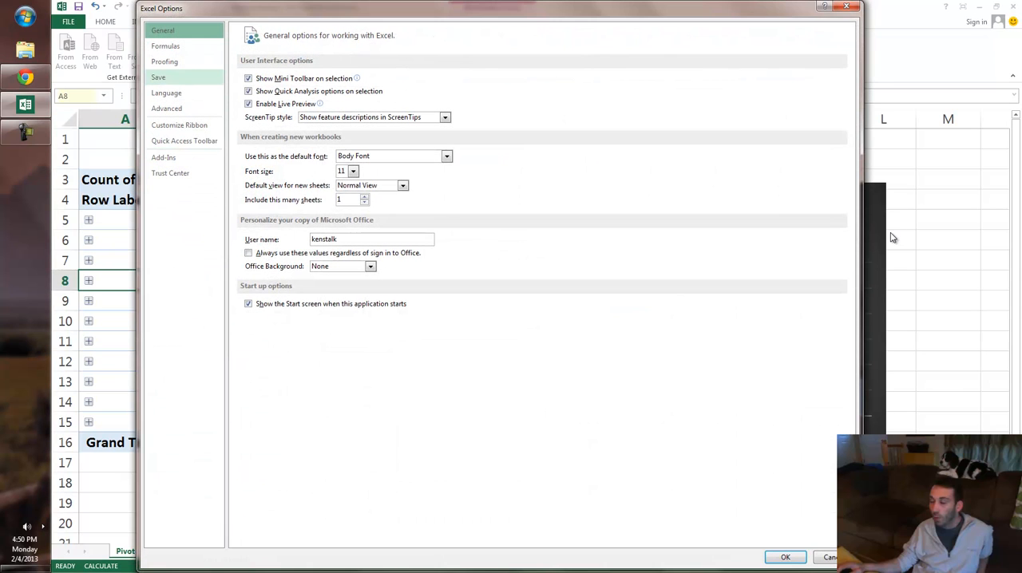
key("Down")
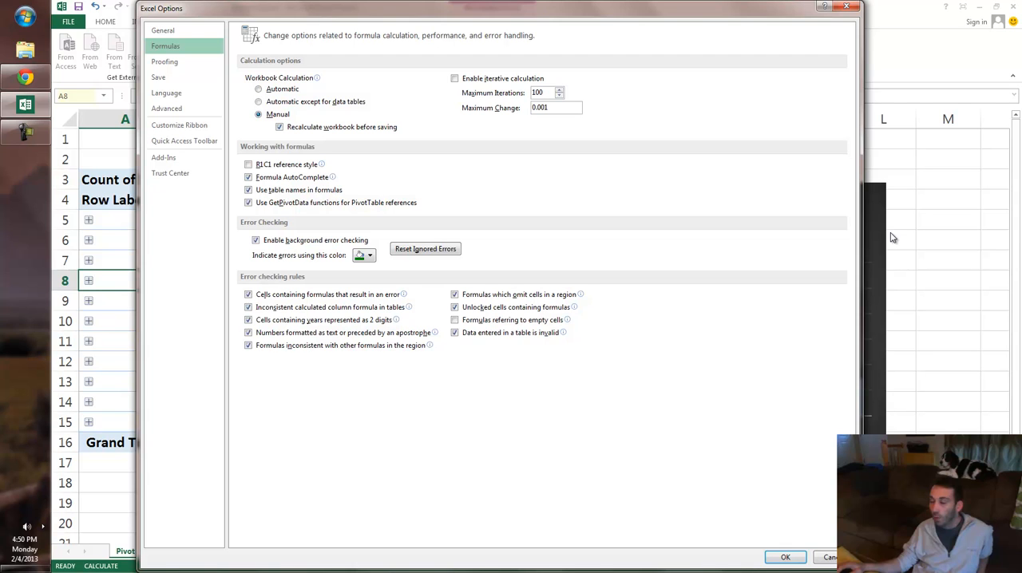
key("Return")
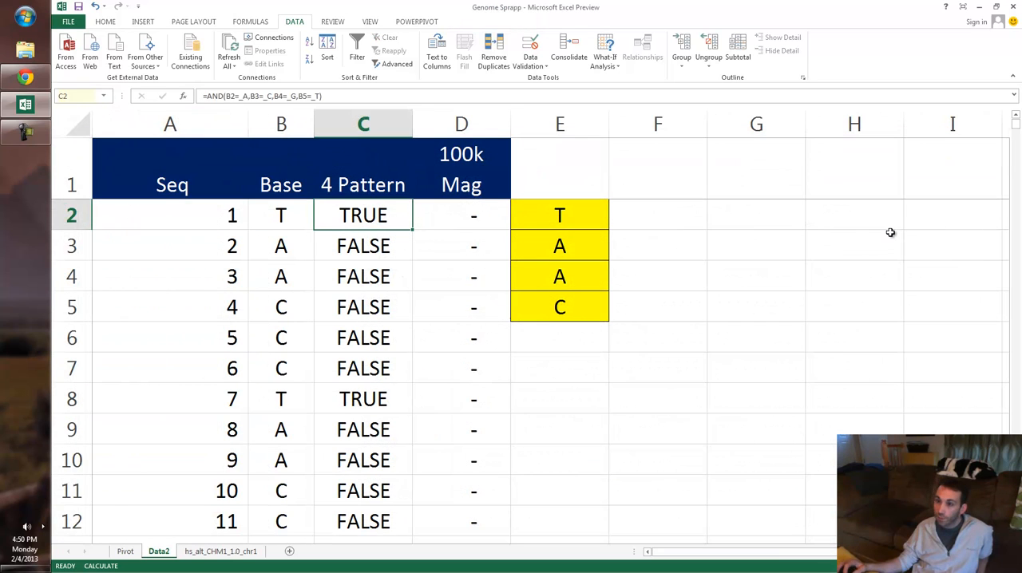
- Set the first letter of the yellow search pattern in E2 on Data2 to G
key("Right")
key("Right")
key("shift+Down")
key("shift+Down")
key("shift+Down")
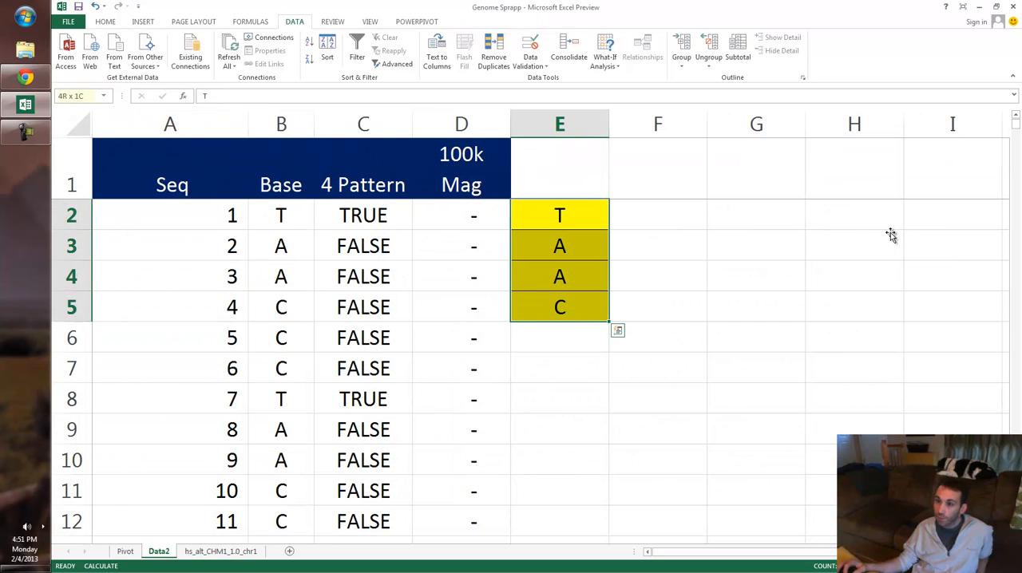
key("shift+Up")
key("shift+Up")
key("shift+Up")
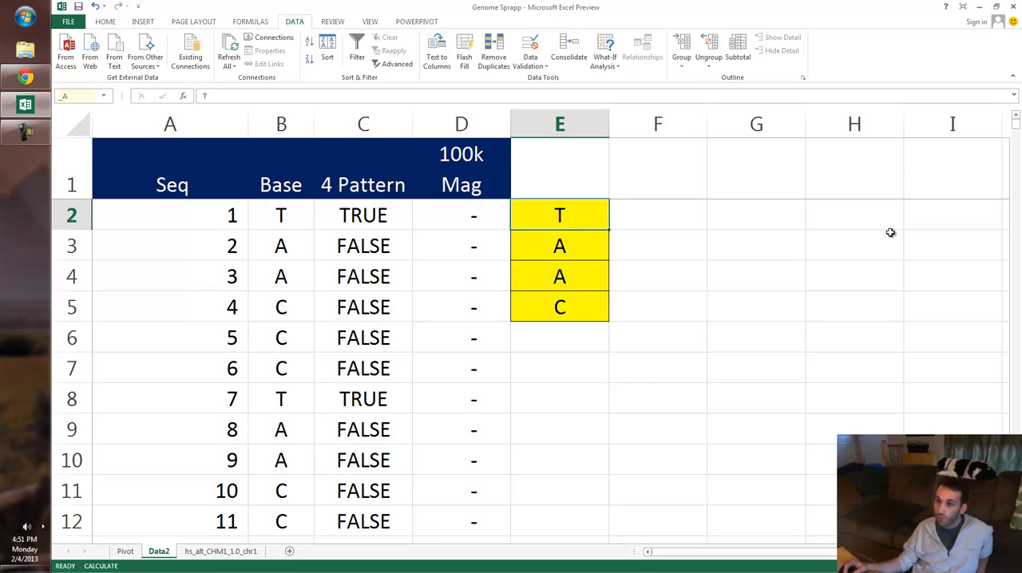
type("GG")
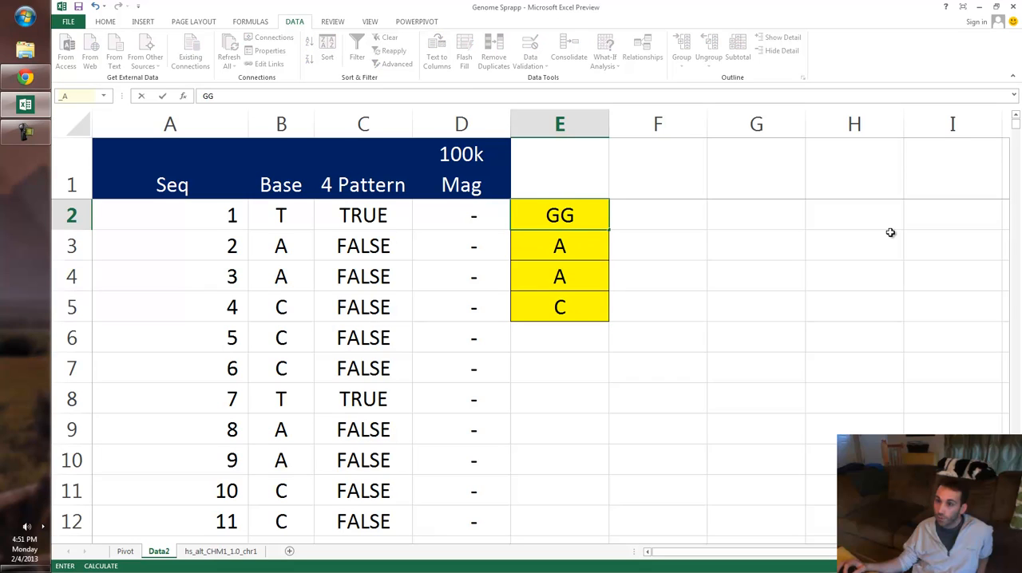
key("BackSpace")
key("Return")
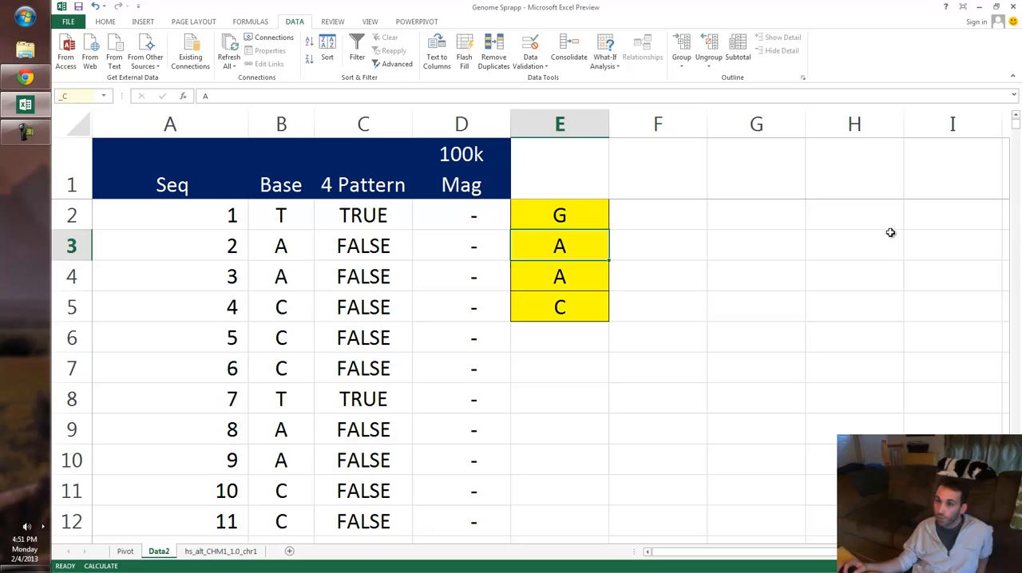
- Set the remaining search pattern letters in E3, E4 and E5 to C, C and G
type("C")
key("Return")
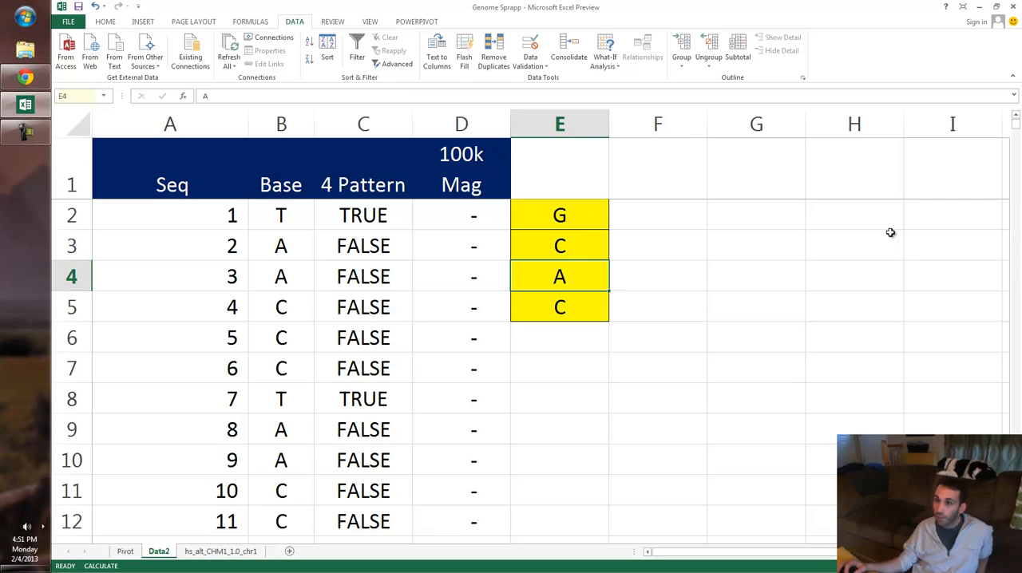
type("CG")
key("BackSpace")
key("Return")
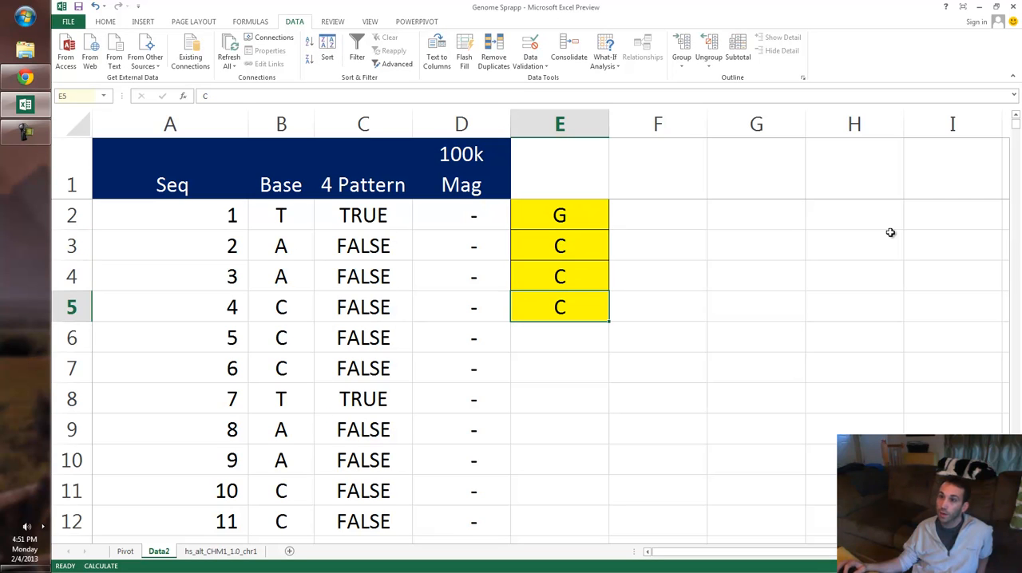
type("G")
key("Return")
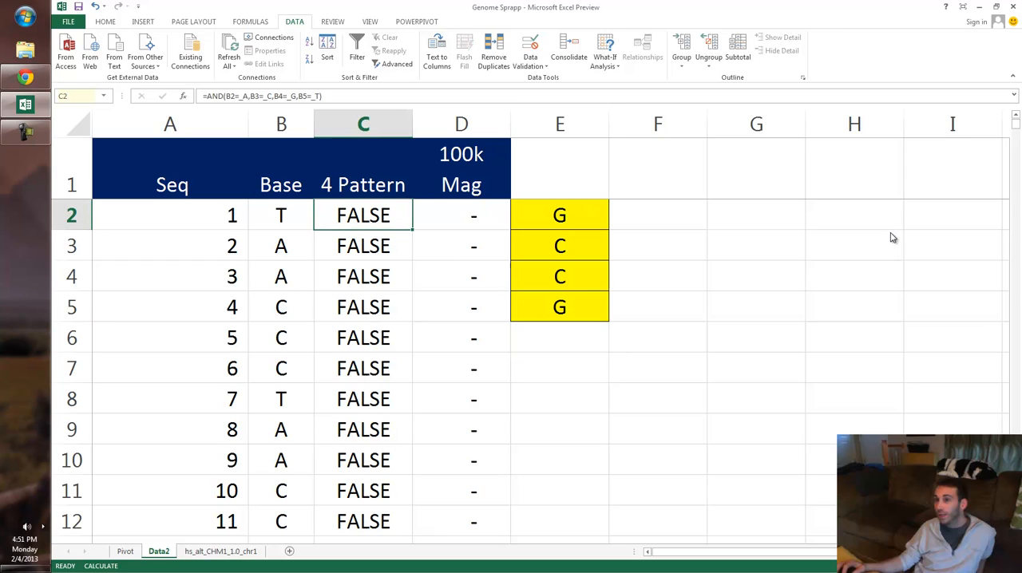
- Refresh the pivot table on the Pivot sheet to count matches of the new four-base pattern
key("ctrl+Page_Up")
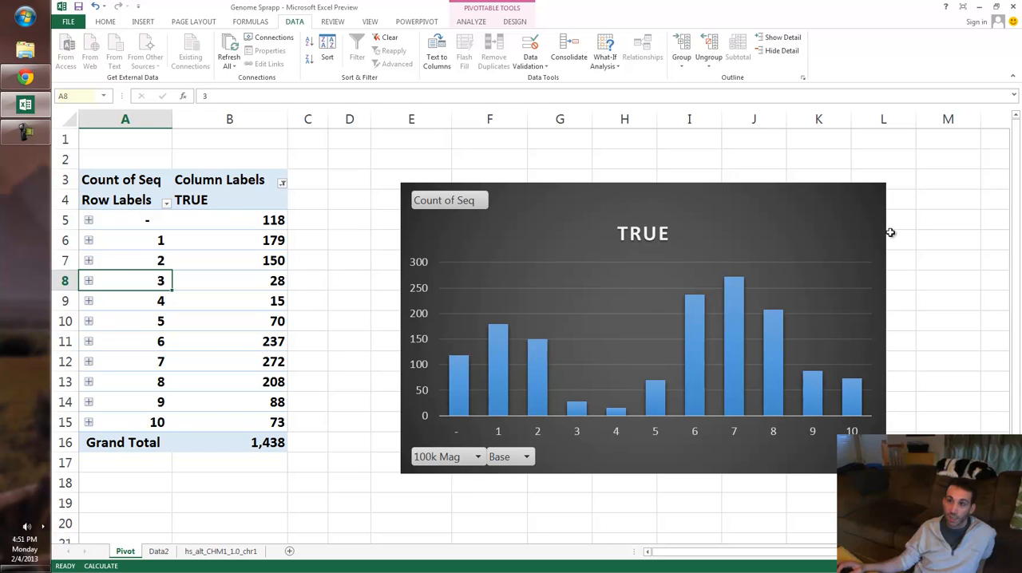
key("ctrl+Page_Down")
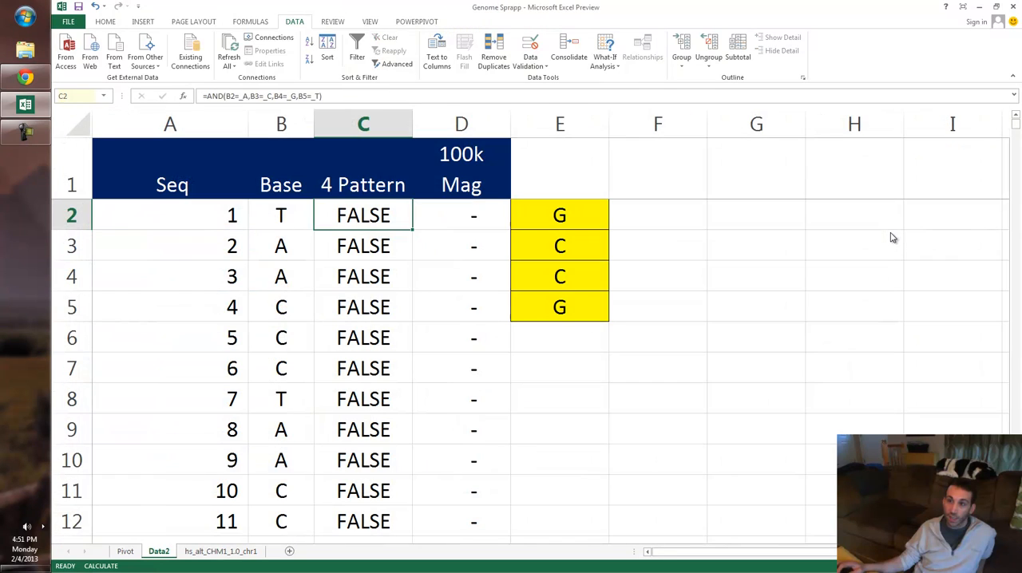
key("ctrl+Page_Up")
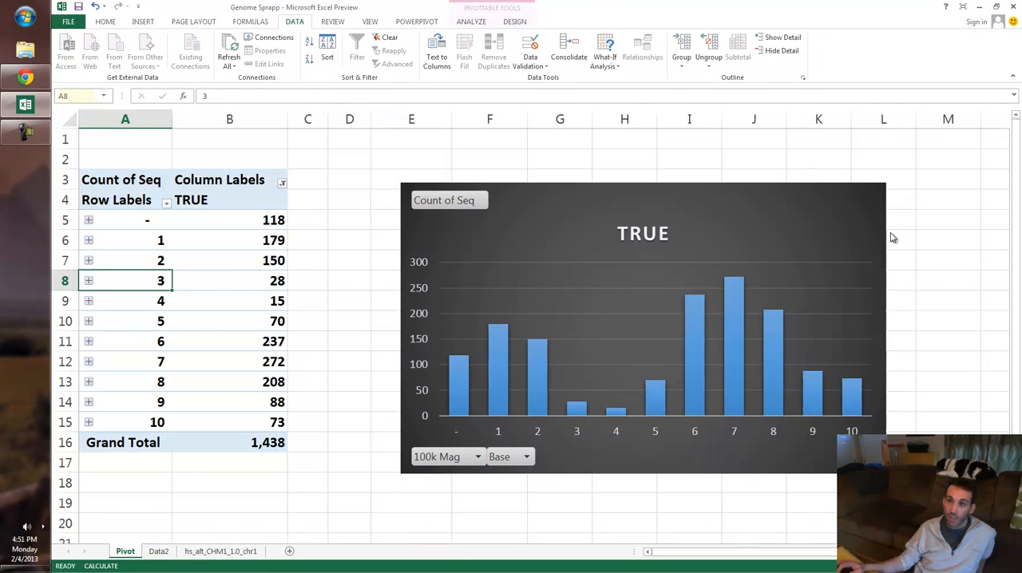
key("Down")
key("shift+F10")
key("Down")
key("Down")
key("Down")
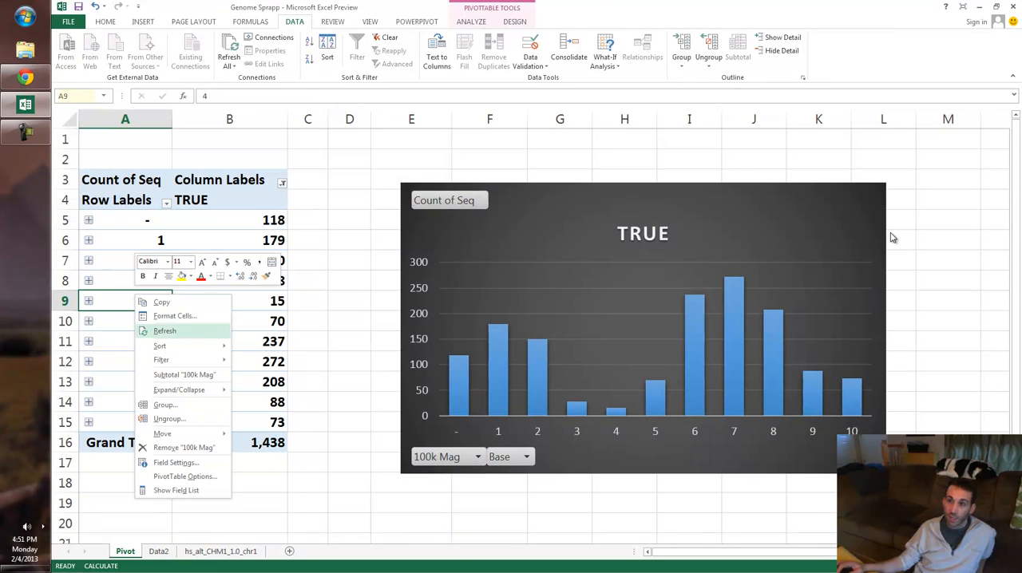
key("Down")
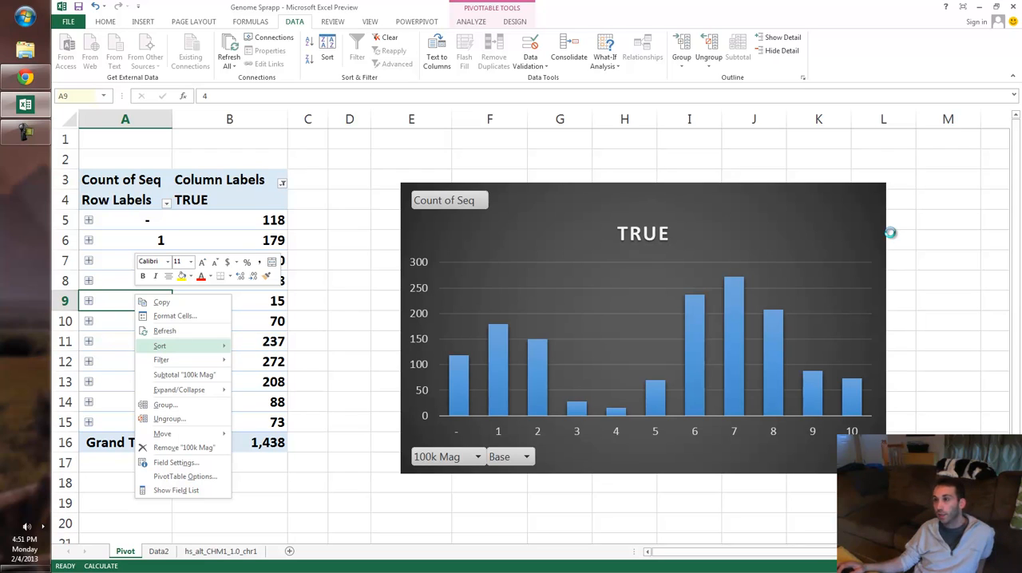
key("Escape")
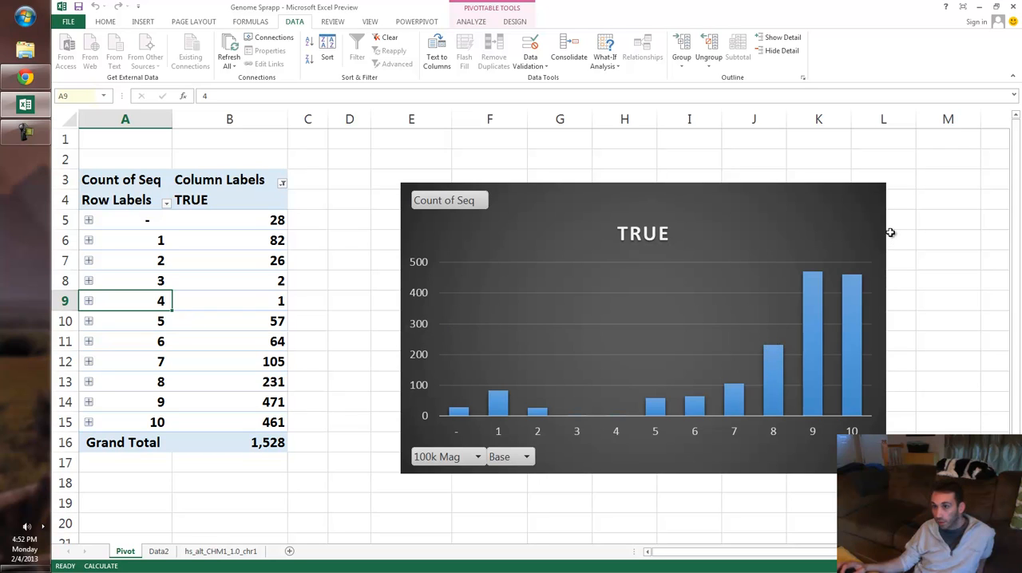
- Apply red gradient-fill data bars to the pivot table counts in B5:B15
key("Right")
key("Up")
key("Up")
key("Up")
key("Up")
key("shift+Down")
key("shift+Down")
key("shift+Down")
key("shift+Down")
key("shift+Down")
key("shift+Down")
key("shift+Down")
key("shift+Down")
key("shift+Down")
key("shift+Down")
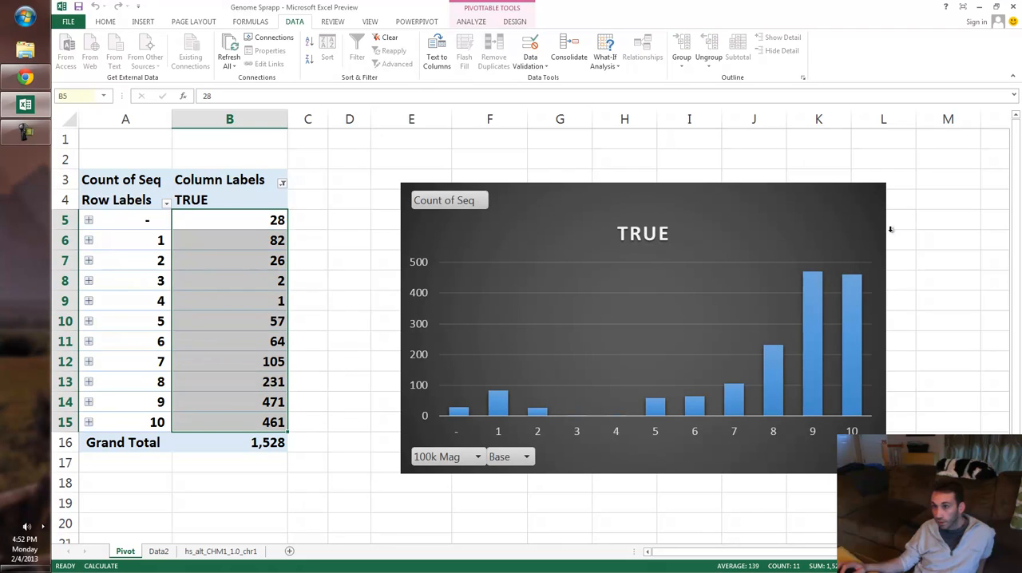
key("alt+h")
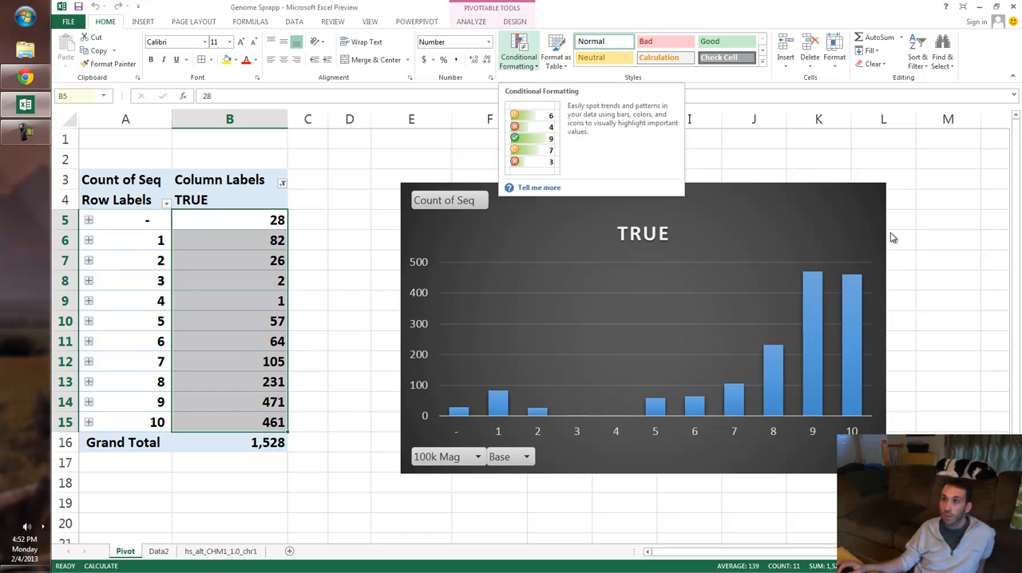
key("alt+h")
key("l")
key("Down")
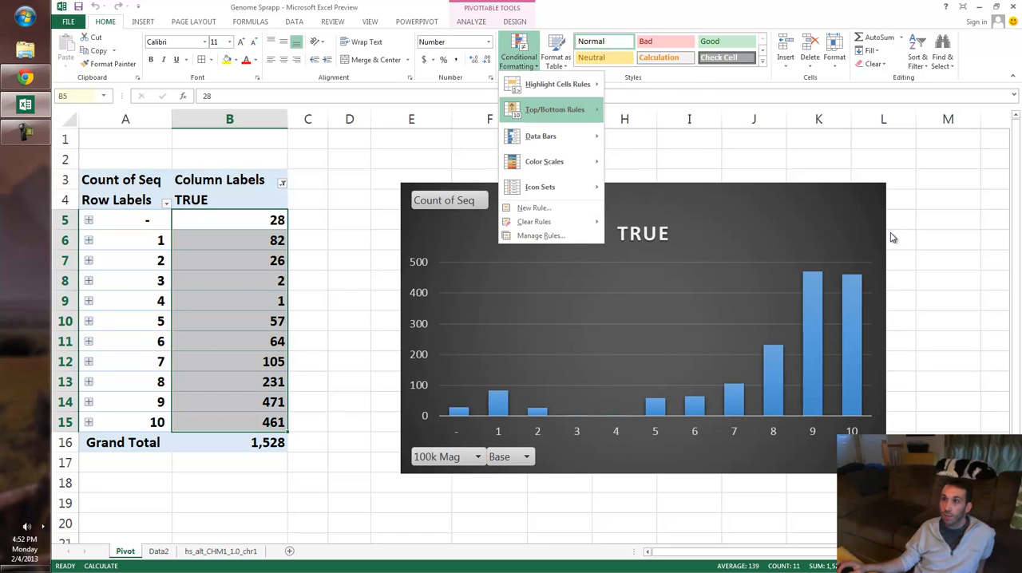
key("Right")
key("Down")
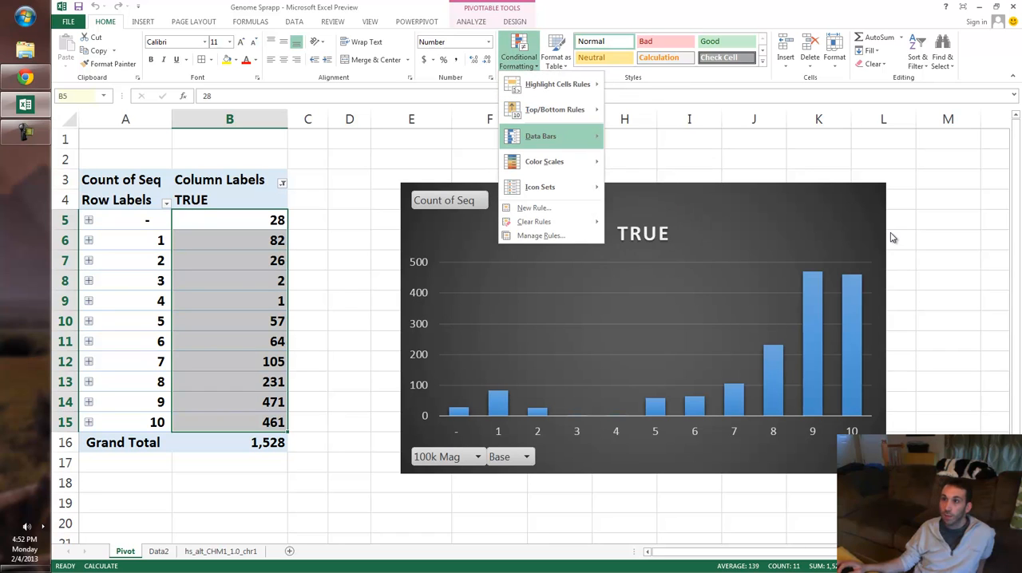
key("Right")
key("Right")
key("Right")
key("Right")
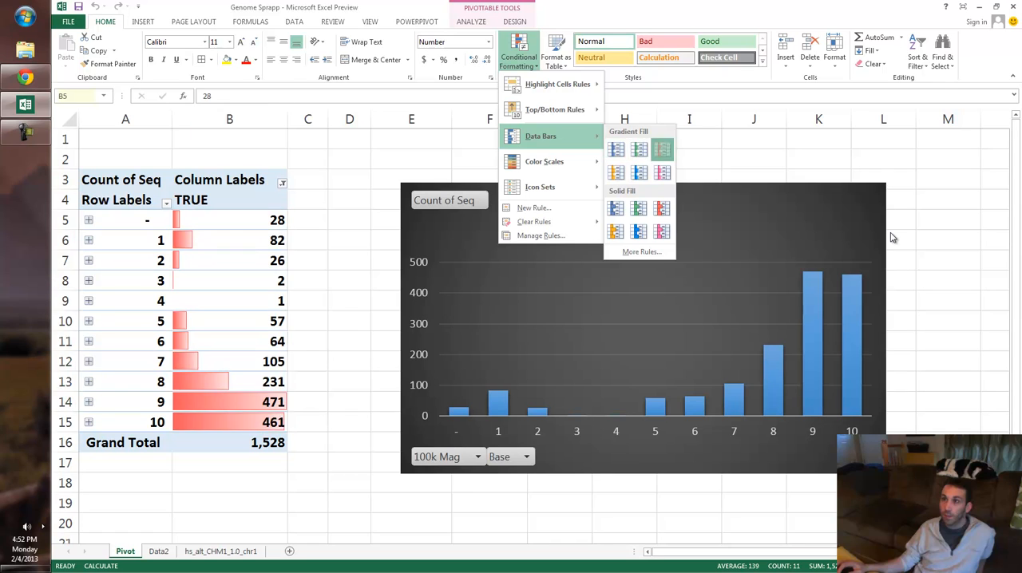
key("Return")
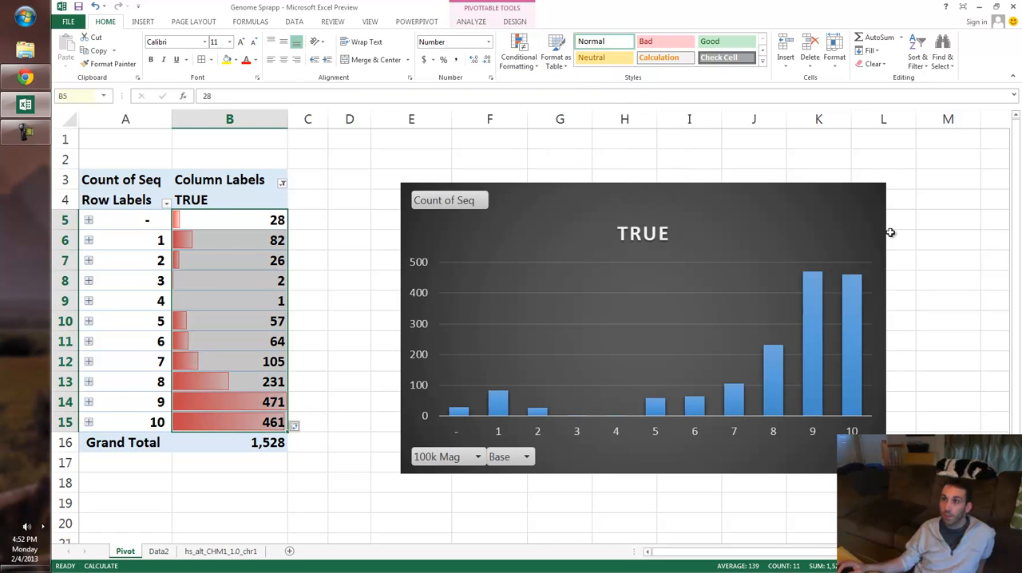
- Review the pivot table's data bars and compare them with the yellow four-base pattern on Data2
key("ctrl+Down")
key("Down")
key("Right")
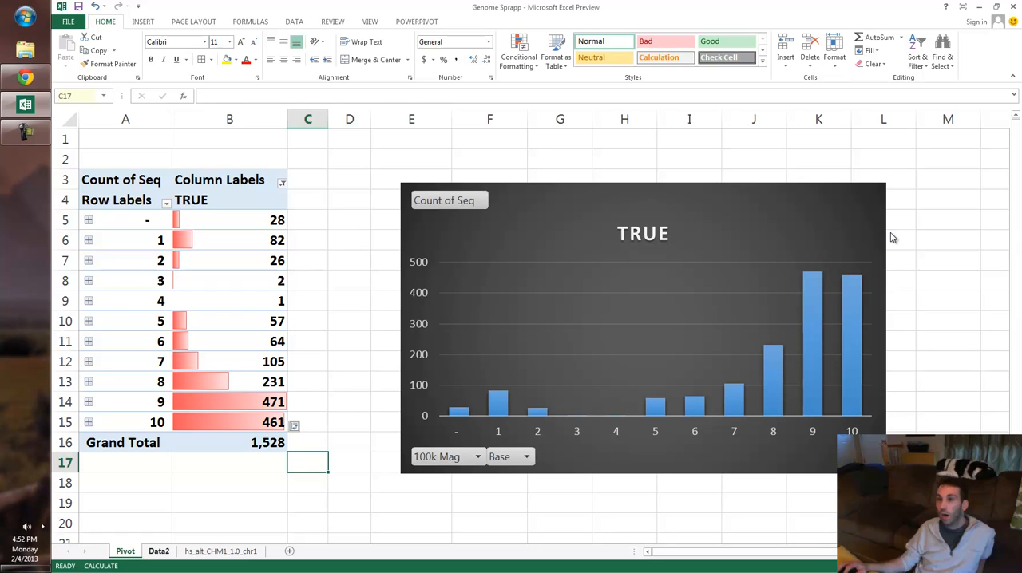
key("ctrl+Page_Down")
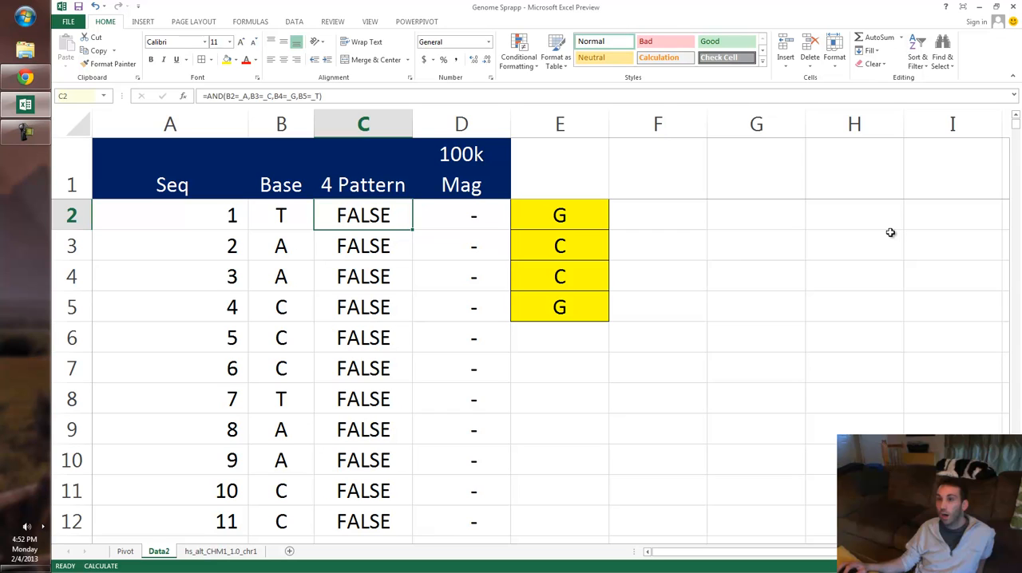
key("ctrl+Page_Up")
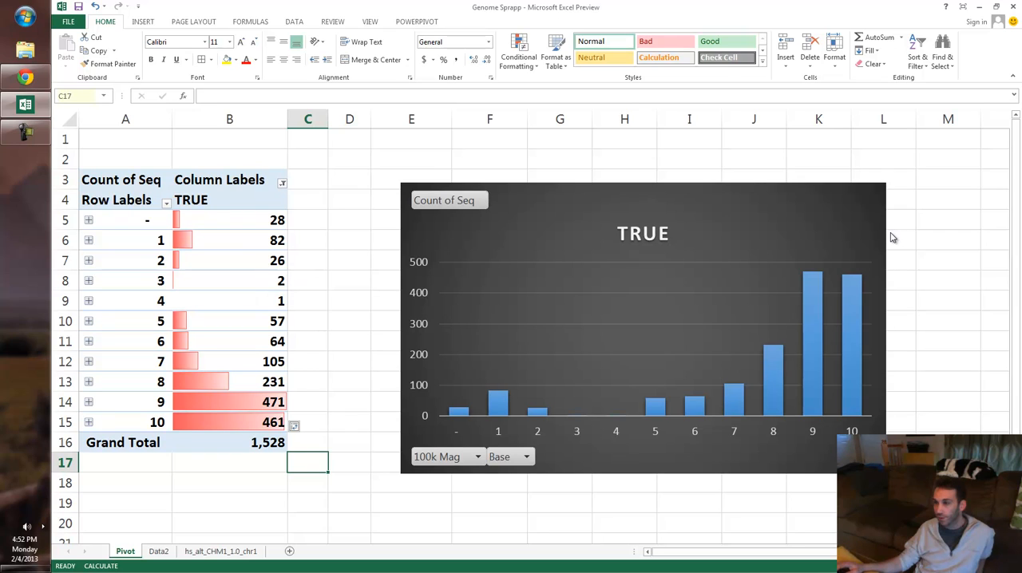
- Include FALSE alongside TRUE in the pivot table's Column Labels filter
left_click(282, 183)
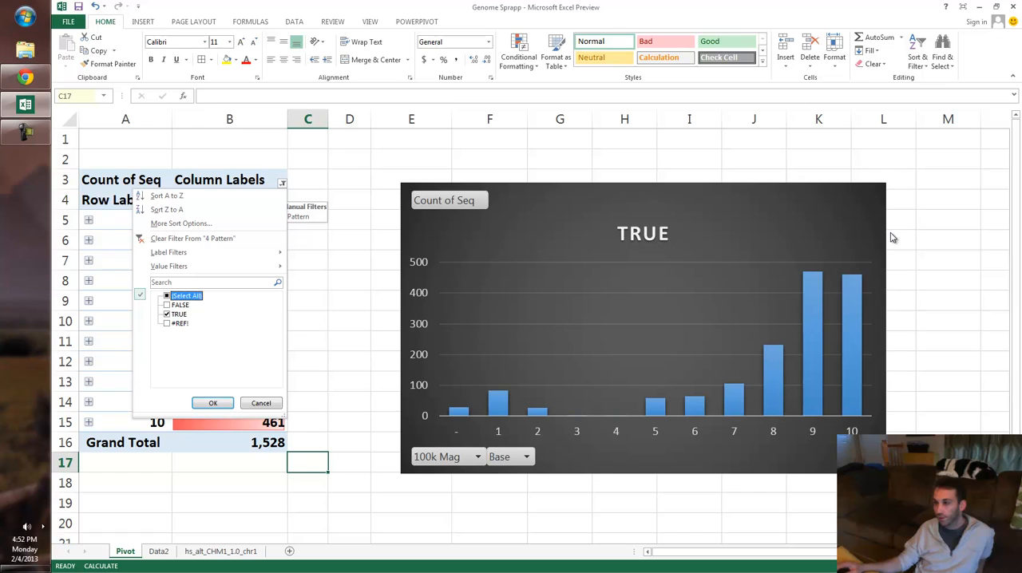
key("Down")
key("space")
key("Return")
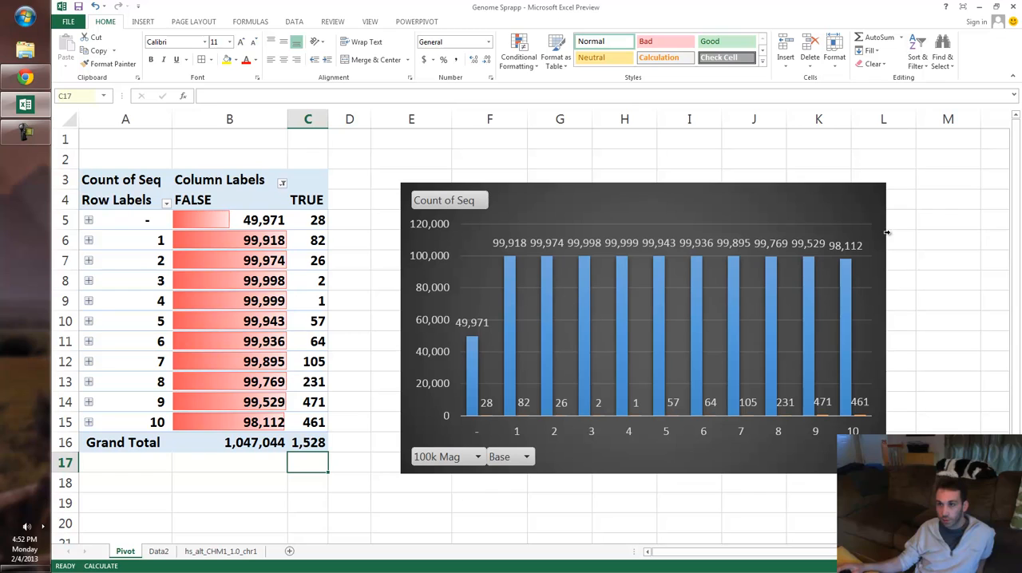
- Expand group 9 in the pivot table to break its counts down by base
key("Up")
key("Up")
key("Up")
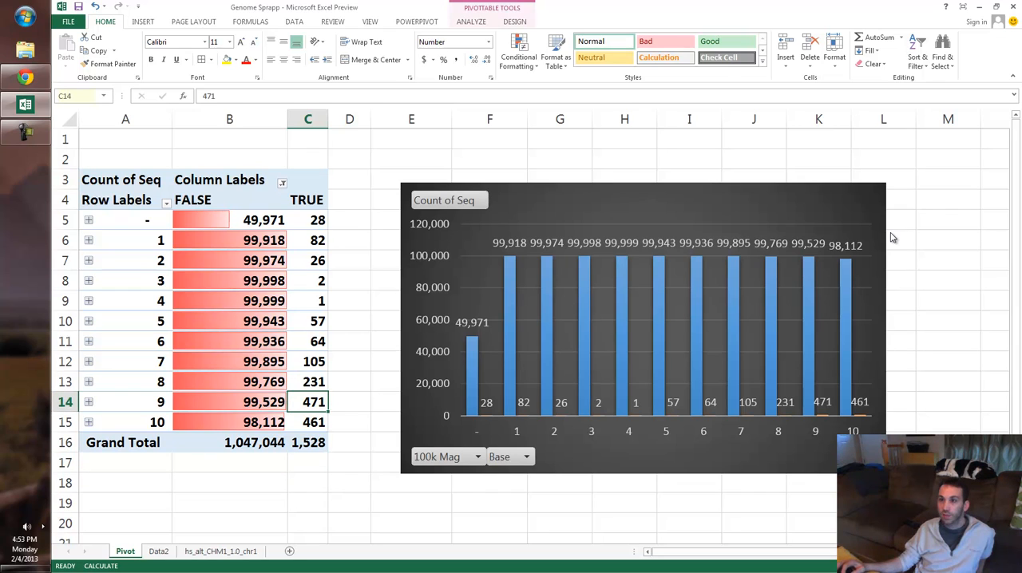
key("Left")
key("Left")
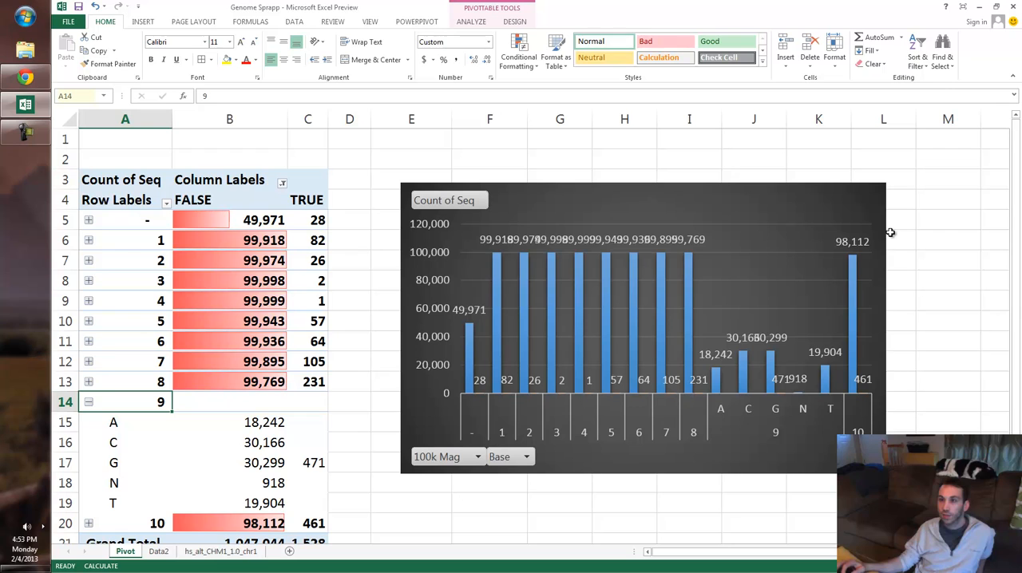
- Examine the TRUE count for base G in group 9 against the search pattern on Data2
key("Right")
key("Right")
key("Down")
key("Down")
key("Down")
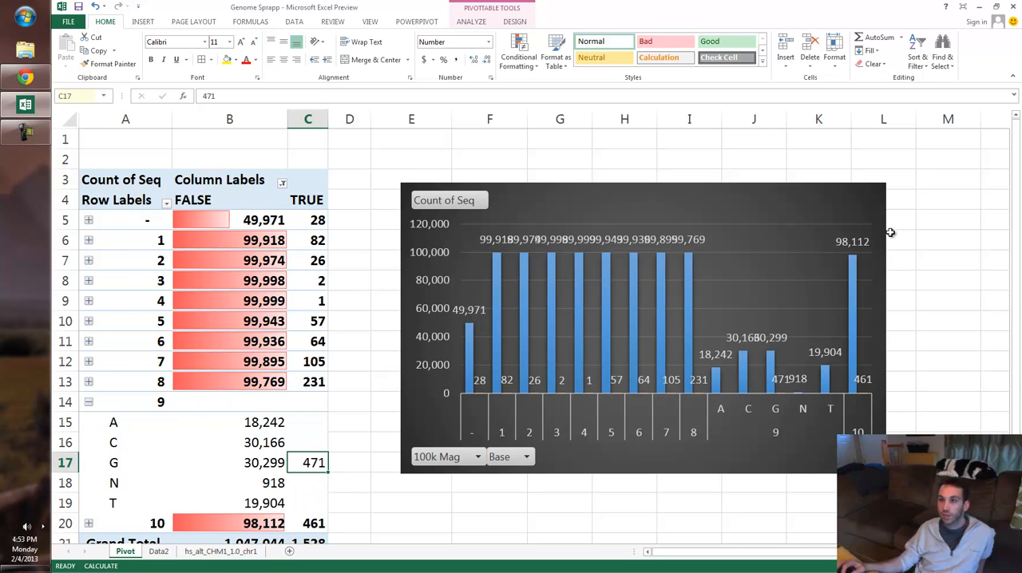
key("ctrl+Page_Down")
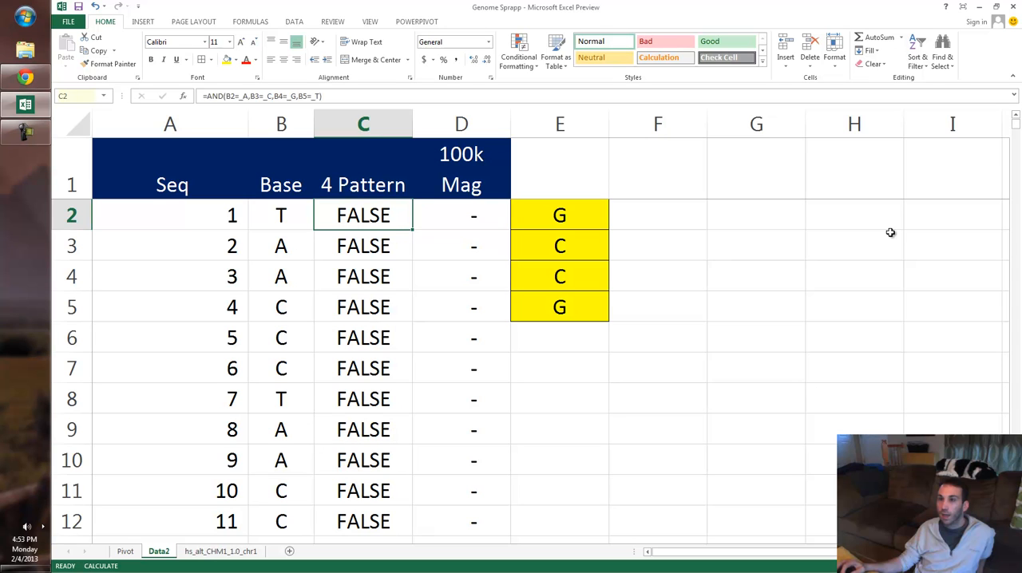
key("ctrl+Page_Up")
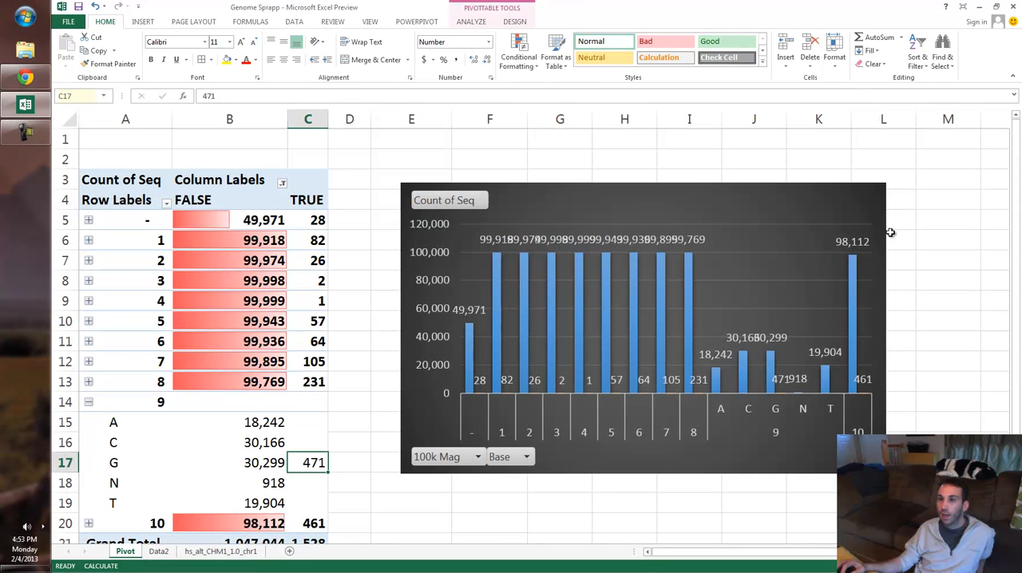
key("Down")
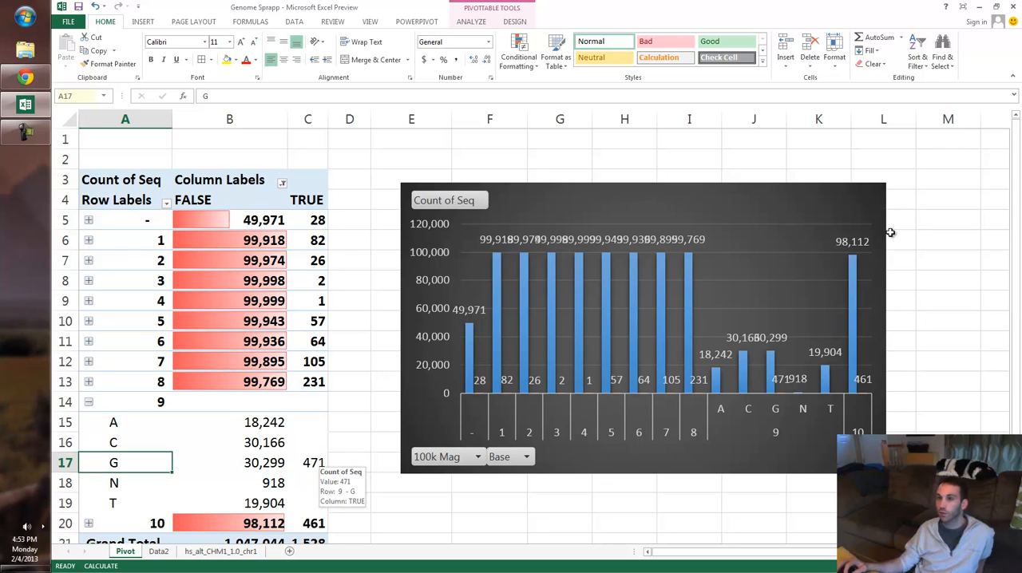
- Apply blue gradient-fill data bars to the FALSE base counts of group 9 in B15:B19
left_click_drag(239, 423, 240, 503)
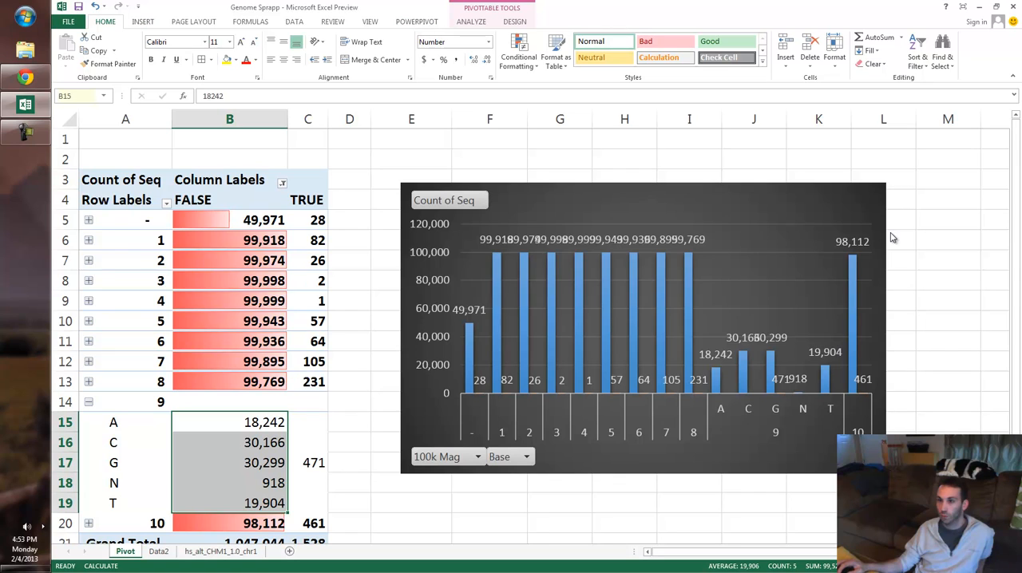
key("alt+h")
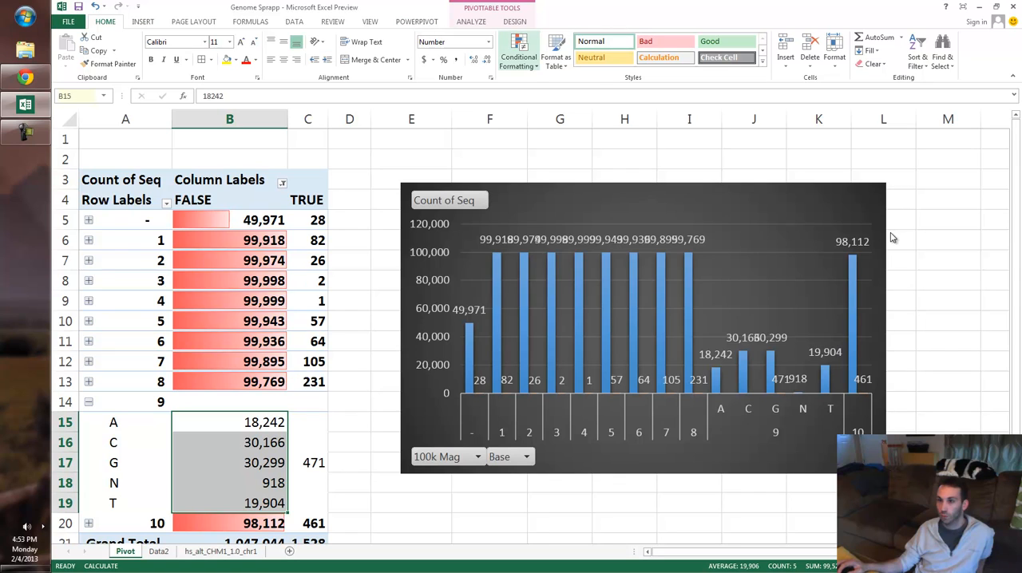
key("l")
key("Down")
key("Down")
key("Up")
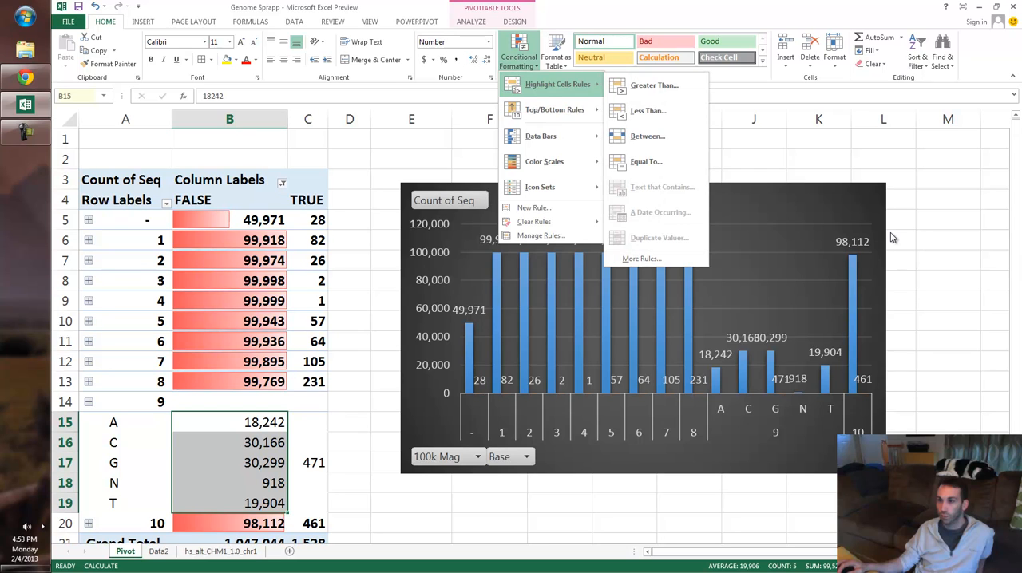
key("Down")
key("Down")
key("Right")
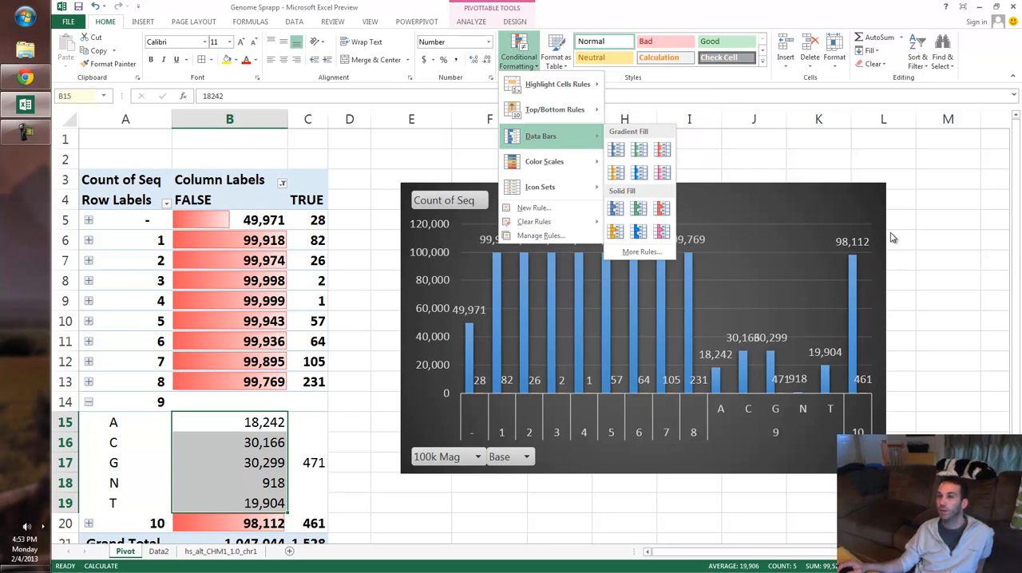
key("Return")
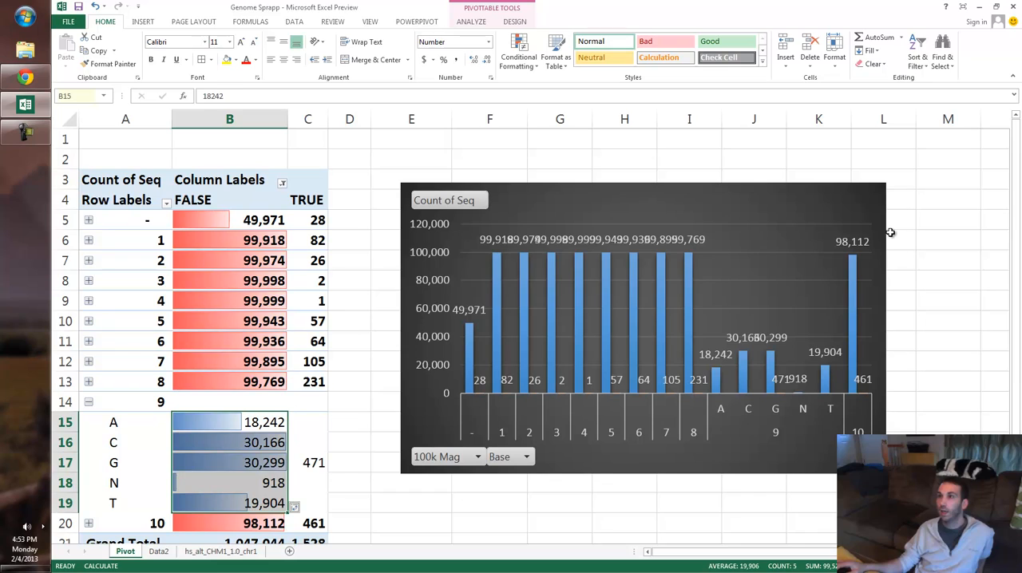
key("Right")
key("Down")
key("Down")
key("Down")
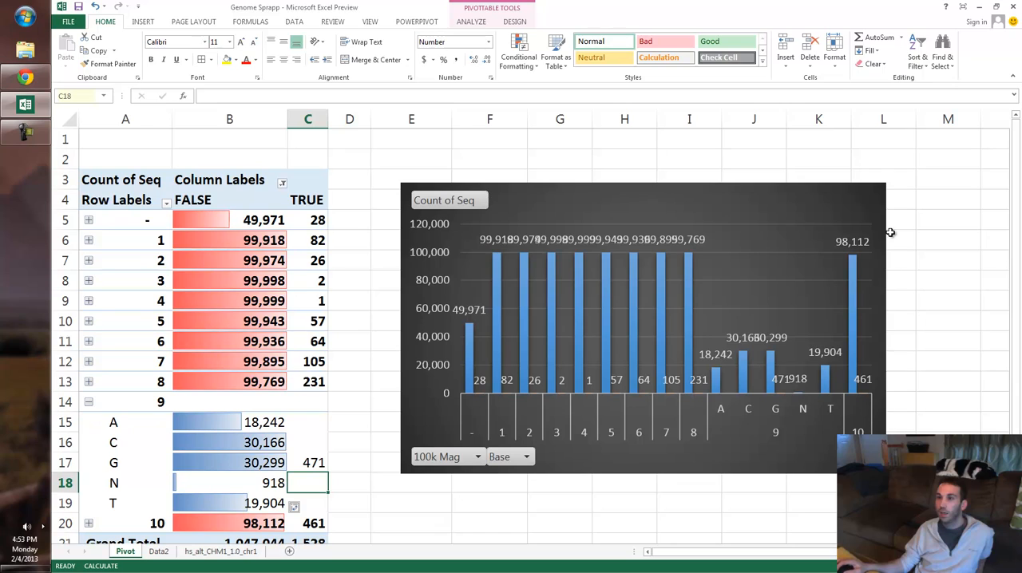
- Insert a 100k Mag slicer for the pivot table and nudge it slightly upward over the chart
left_click(134, 293)
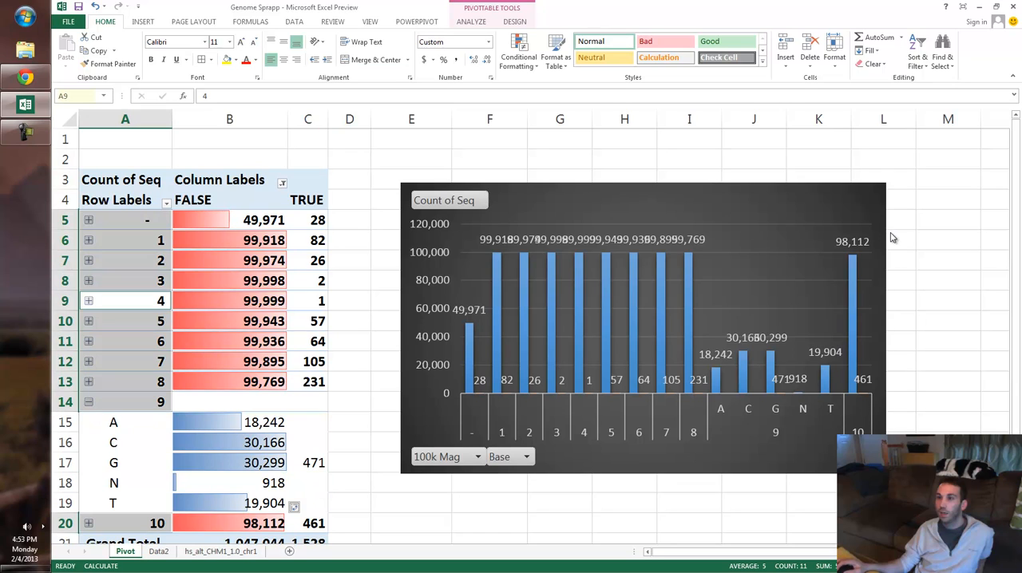
left_click(471, 21)
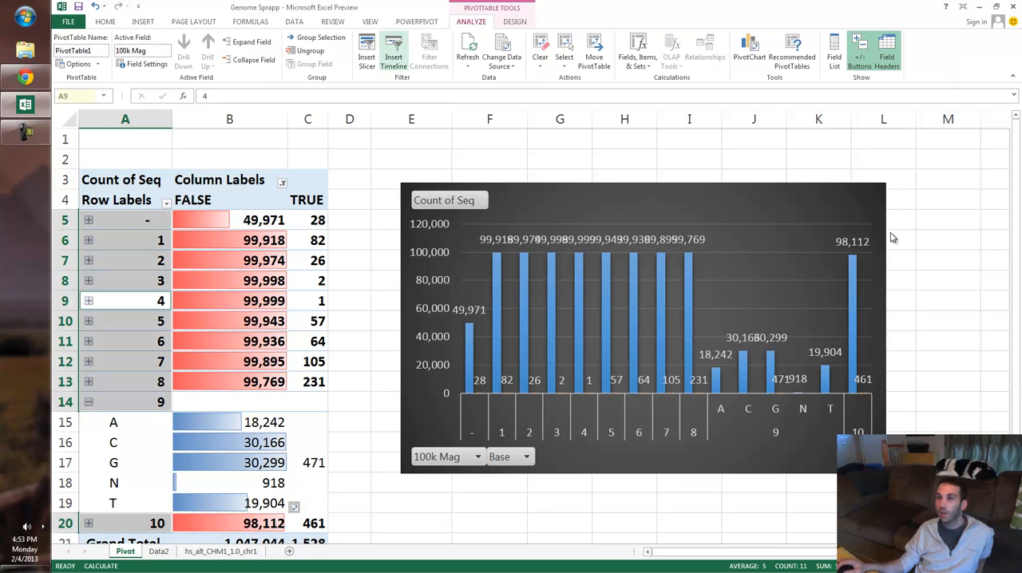
left_click(366, 52)
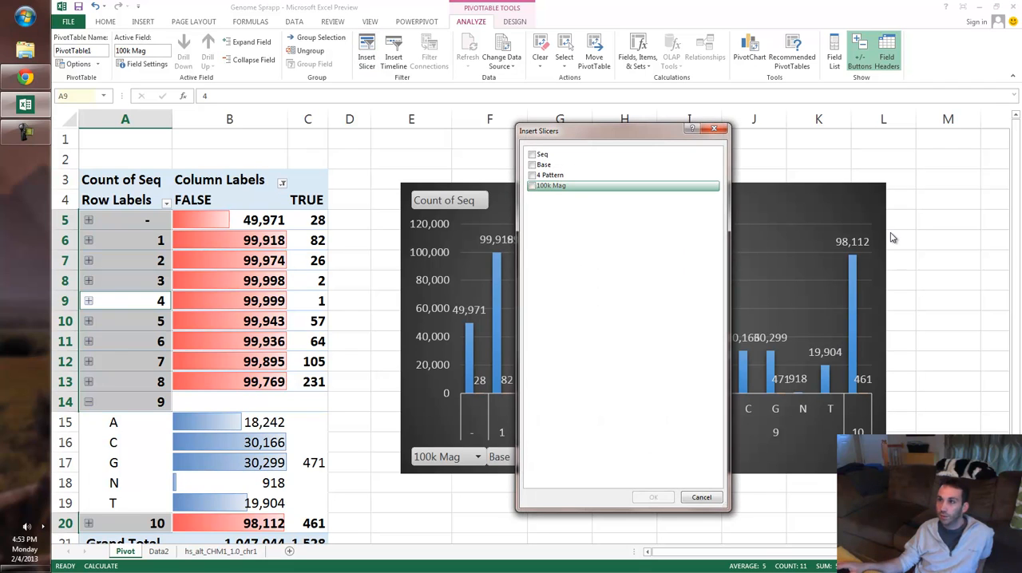
left_click(533, 185)
left_click(653, 497)
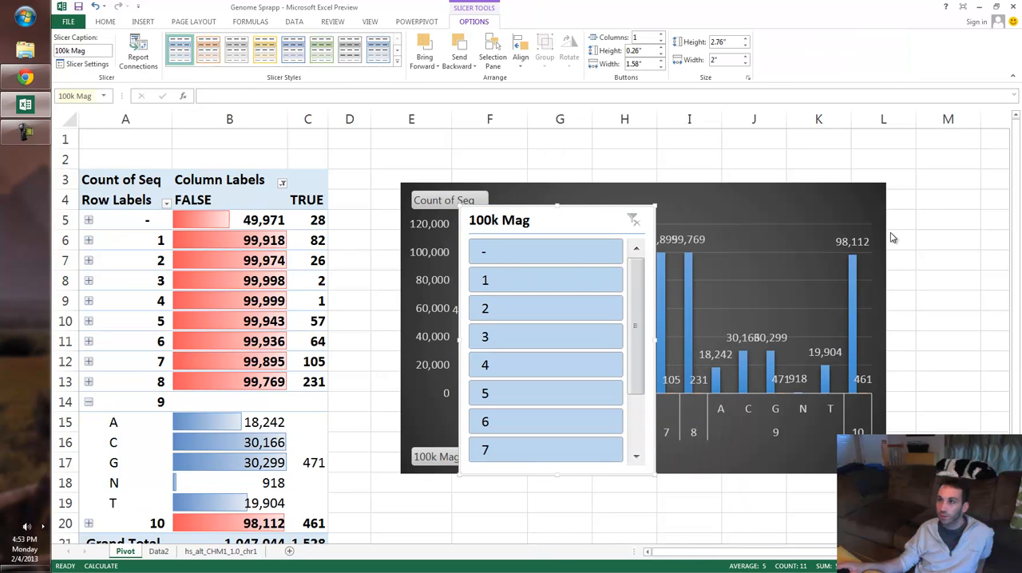
left_click_drag(557, 221, 554, 213)
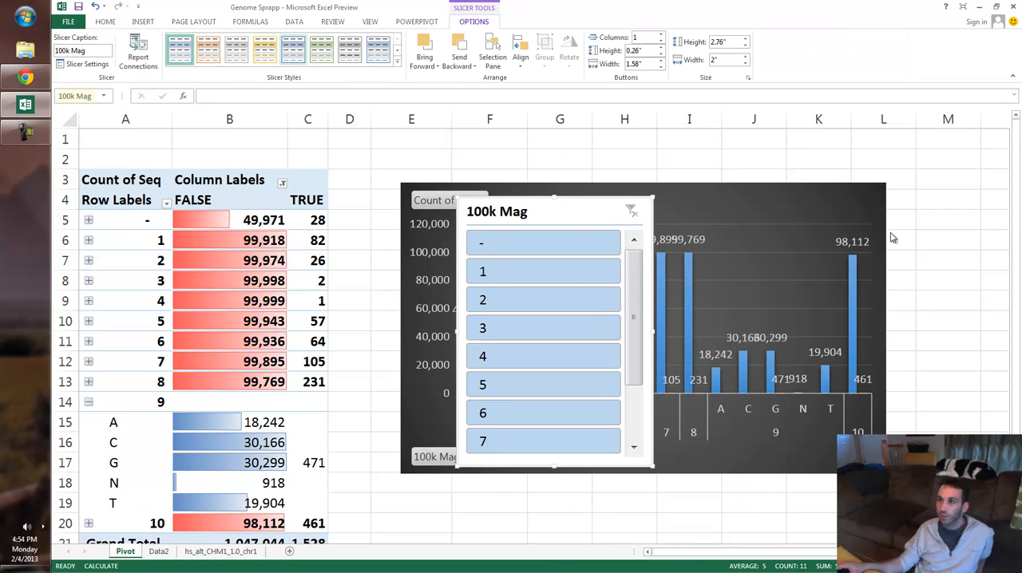
- Apply the dark blue slicer style to the 100k Mag slicer and look through its items
left_click(349, 49)
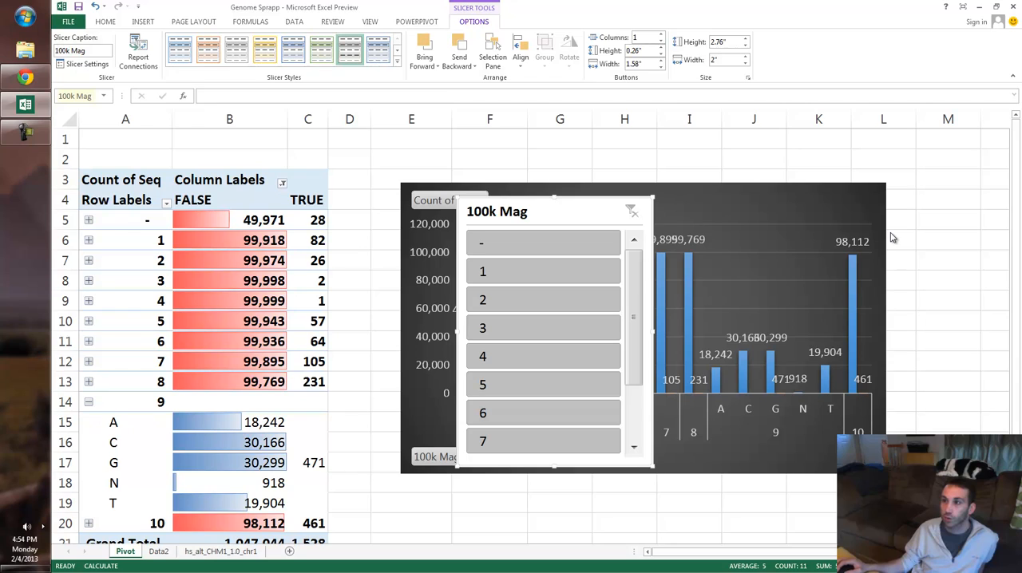
left_click(397, 62)
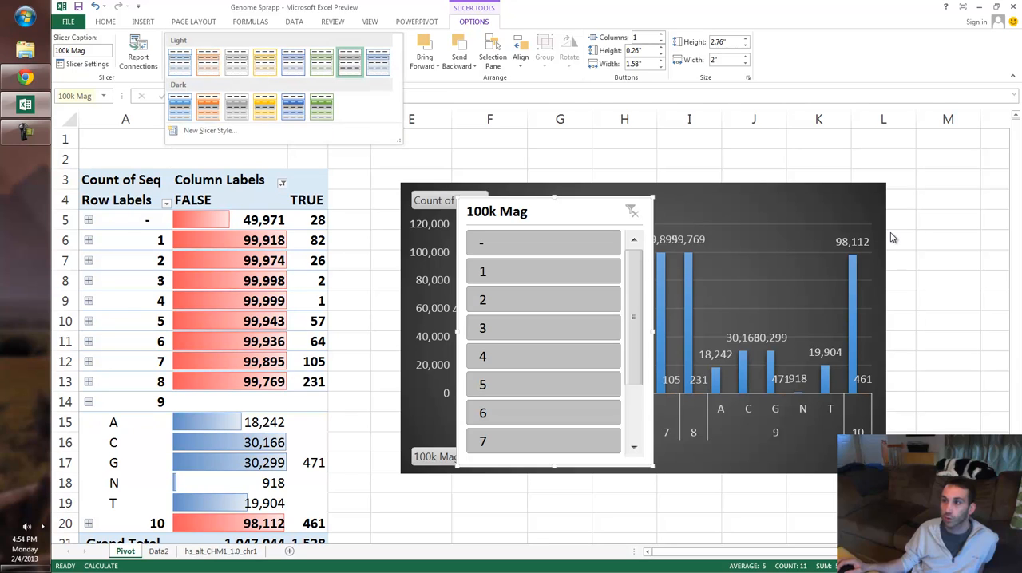
left_click(293, 107)
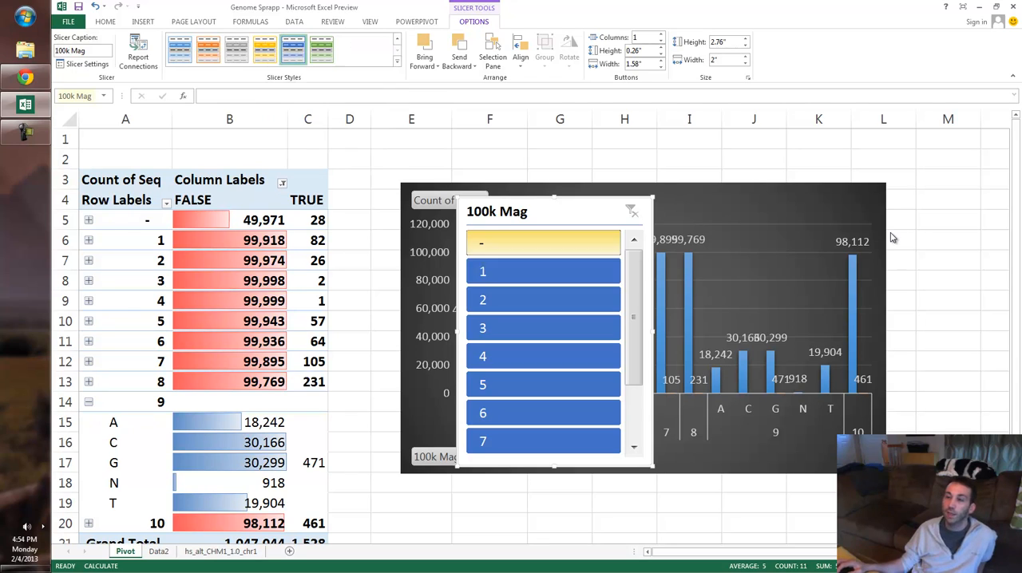
left_click_drag(633, 318, 634, 368)
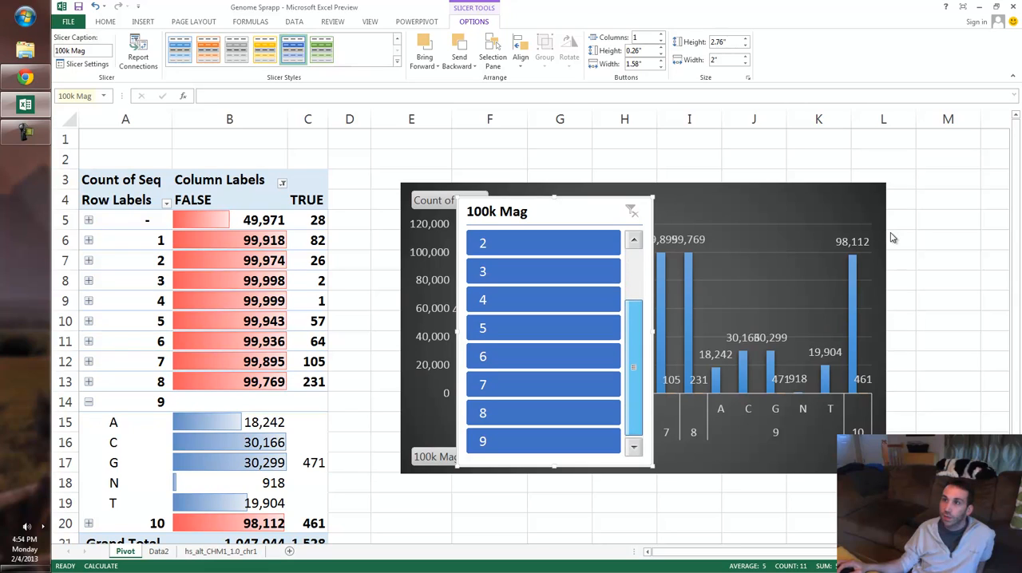
left_click_drag(634, 369, 634, 307)
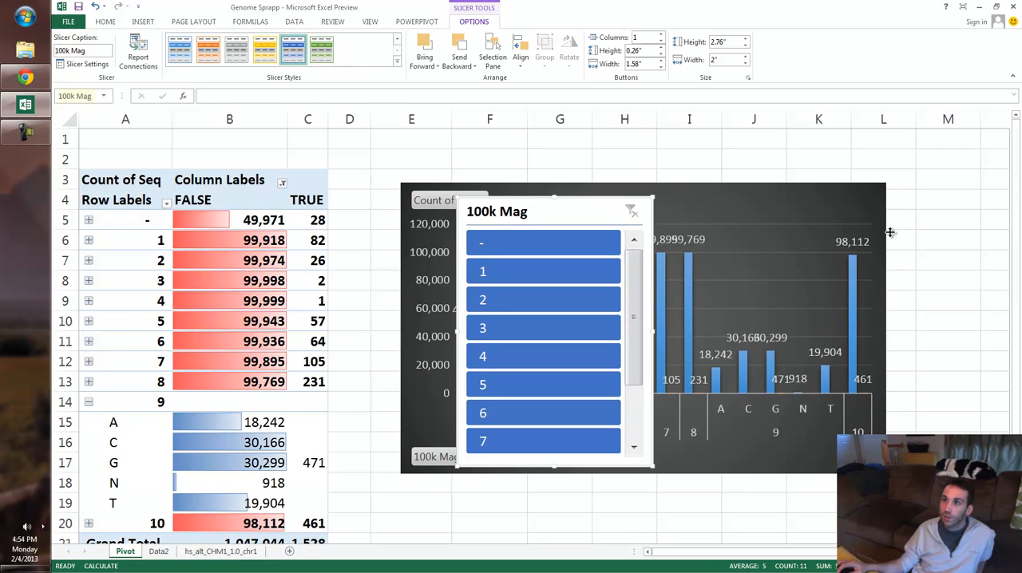
- Collapse the base breakdown of group 9 in the pivot table
left_click(66, 280)
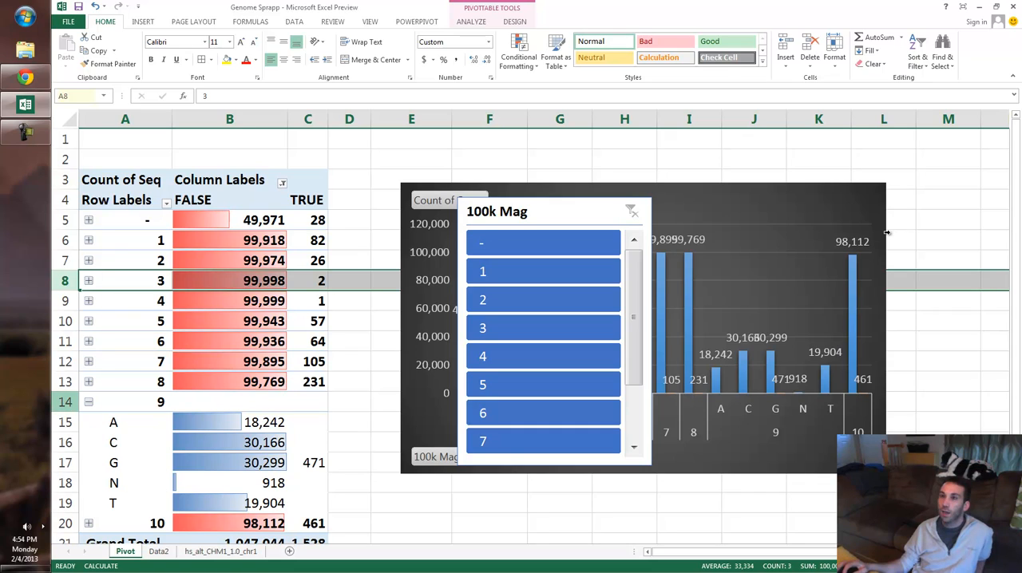
left_click(88, 402)
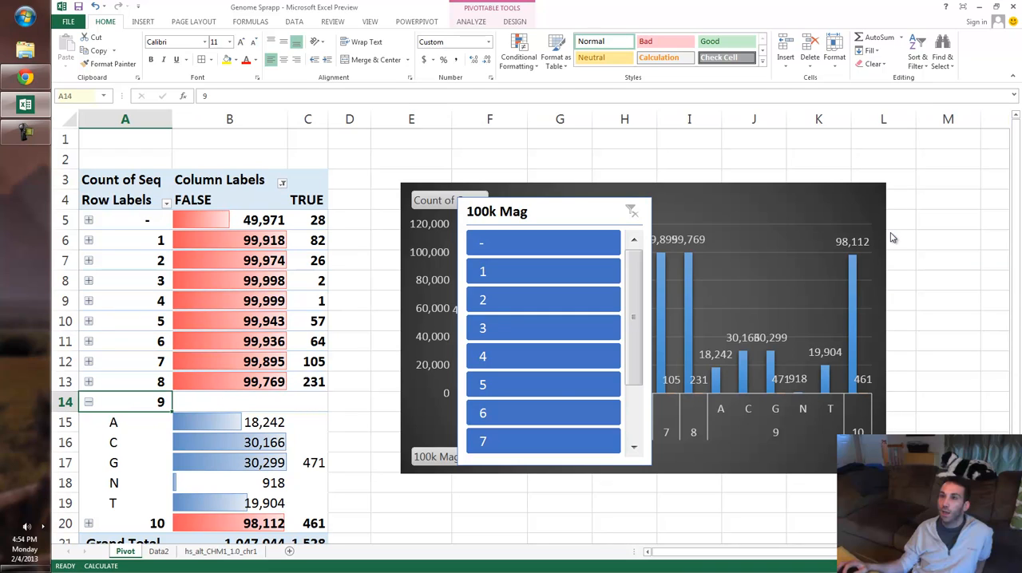
key("Right")
key("Right")
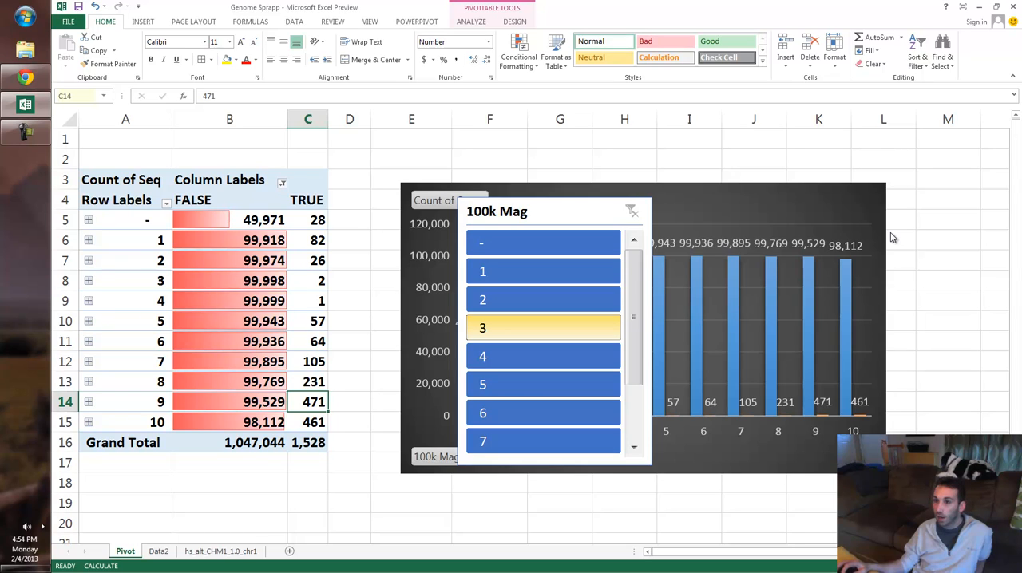
- Filter the pivot table to 100k Mag groups 3 and 9 with the slicer and expand both groups by base
left_click(543, 328, "ctrl")
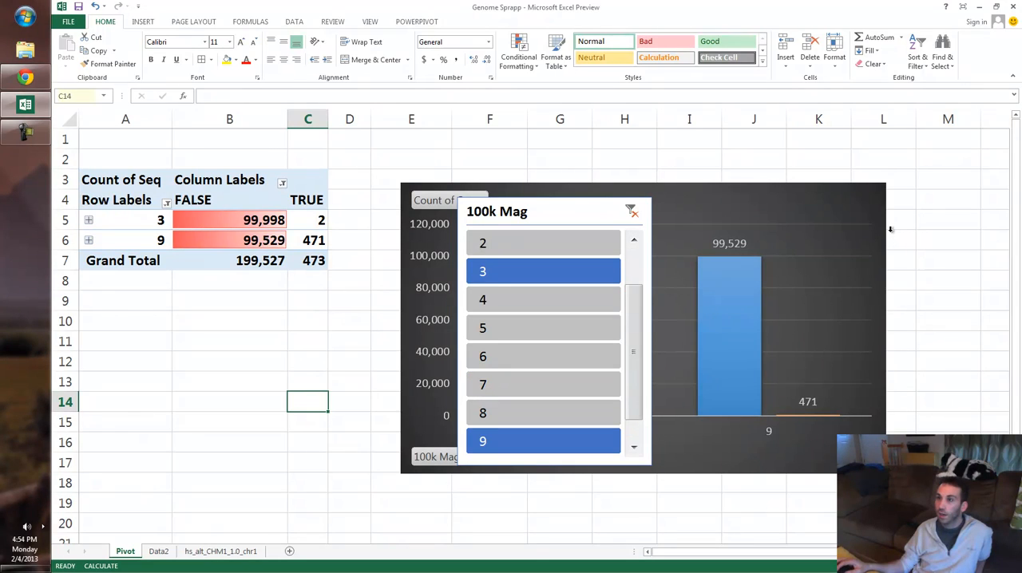
left_click(89, 221)
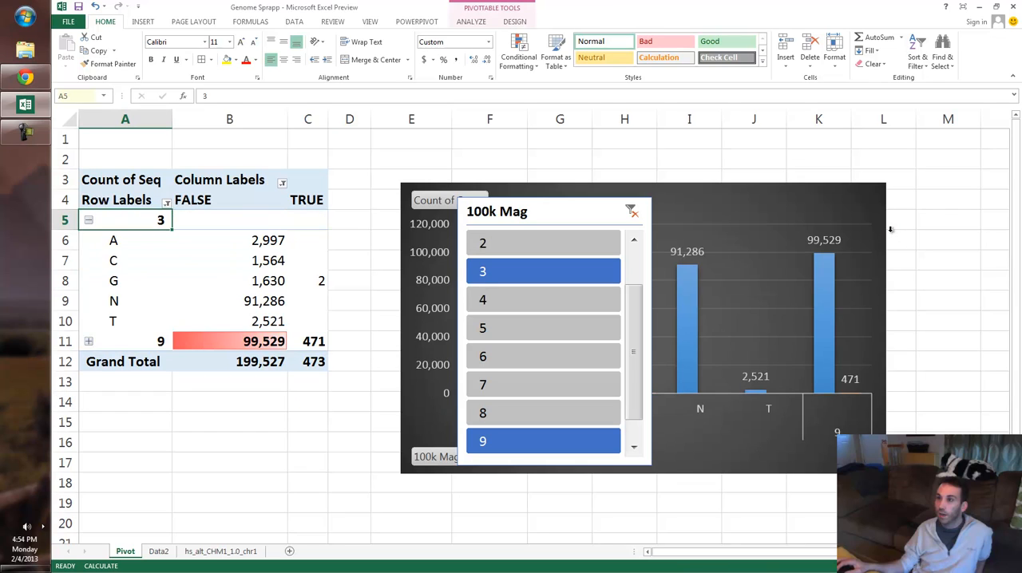
left_click(88, 341)
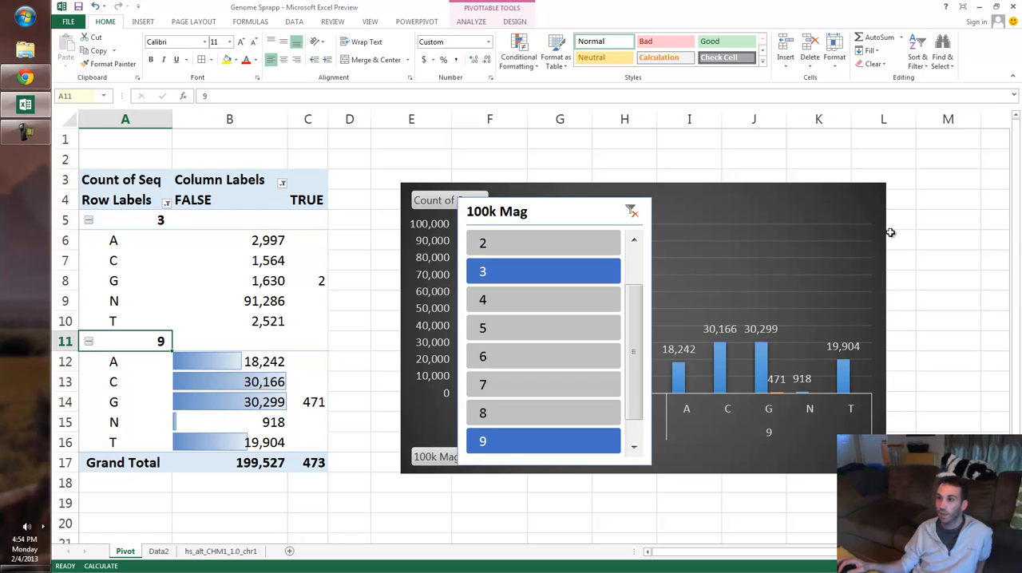
- Move the 100k Mag slicer off the pivot chart to the area beside its right edge
left_click_drag(230, 241, 229, 321)
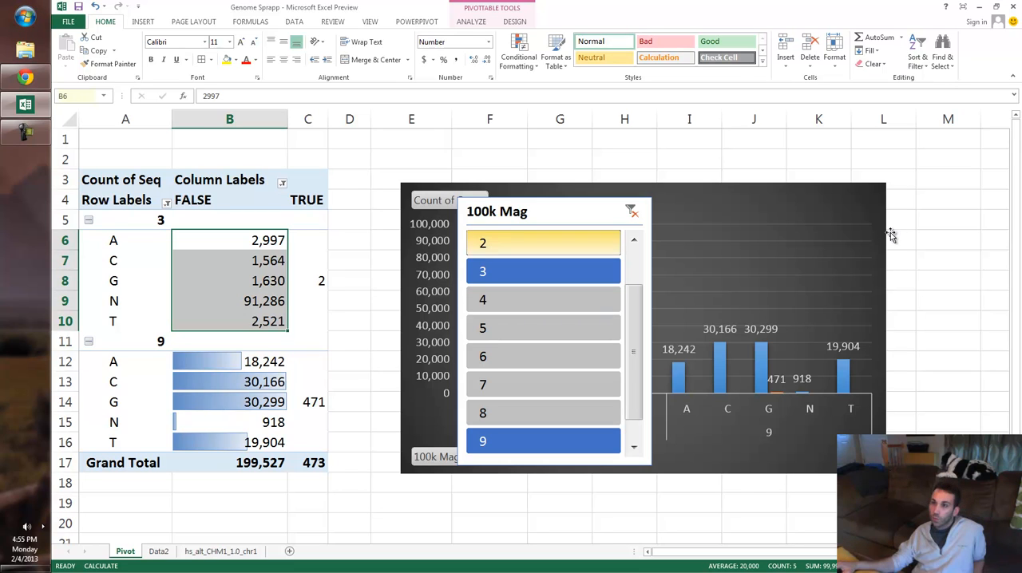
left_click_drag(551, 212, 953, 304)
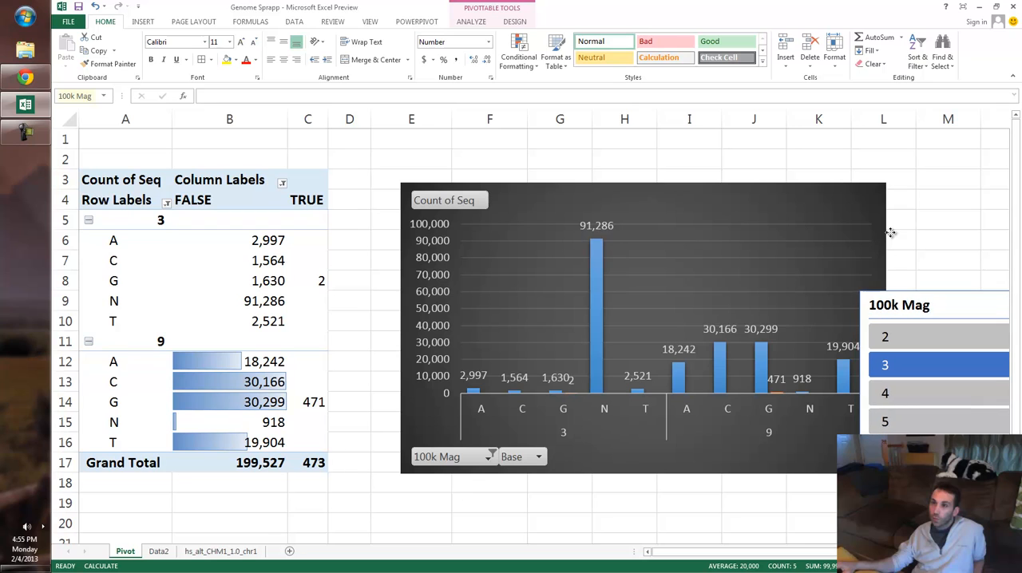
- Shift the pivot chart slightly up and place the 100k Mag slicer over the chart's right half
left_click_drag(890, 232, 890, 233)
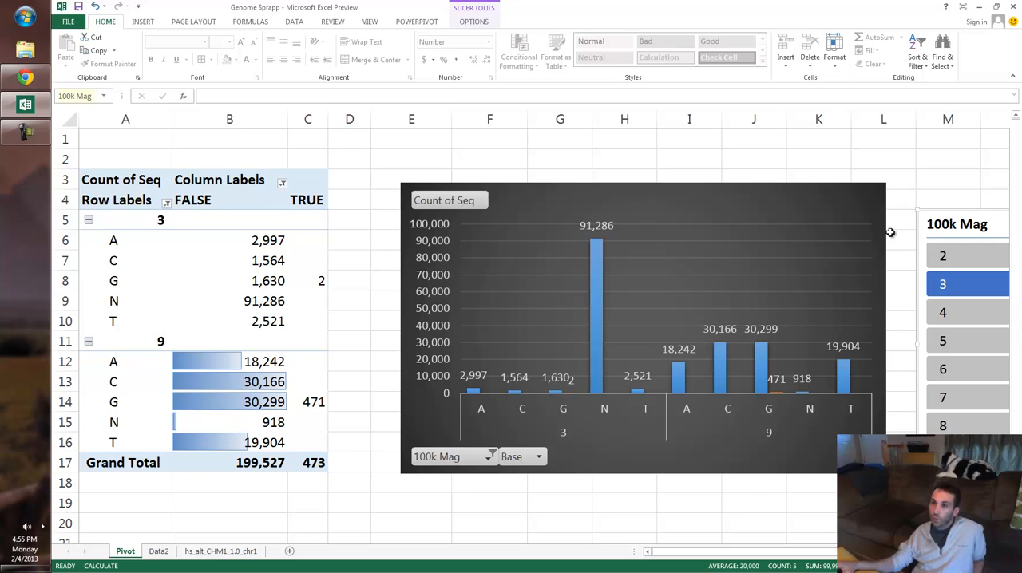
left_click_drag(890, 233, 824, 221)
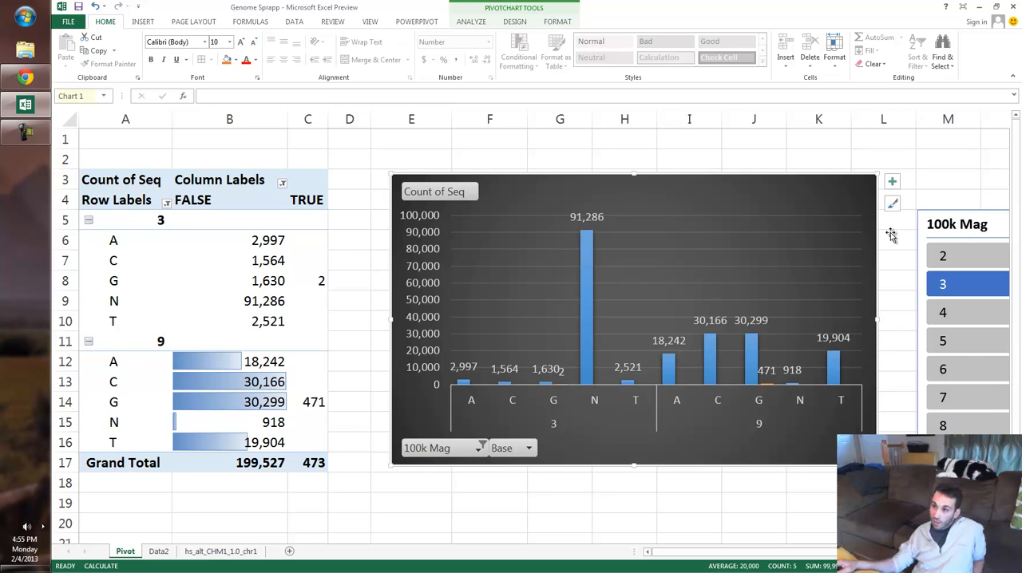
left_click_drag(957, 224, 662, 219)
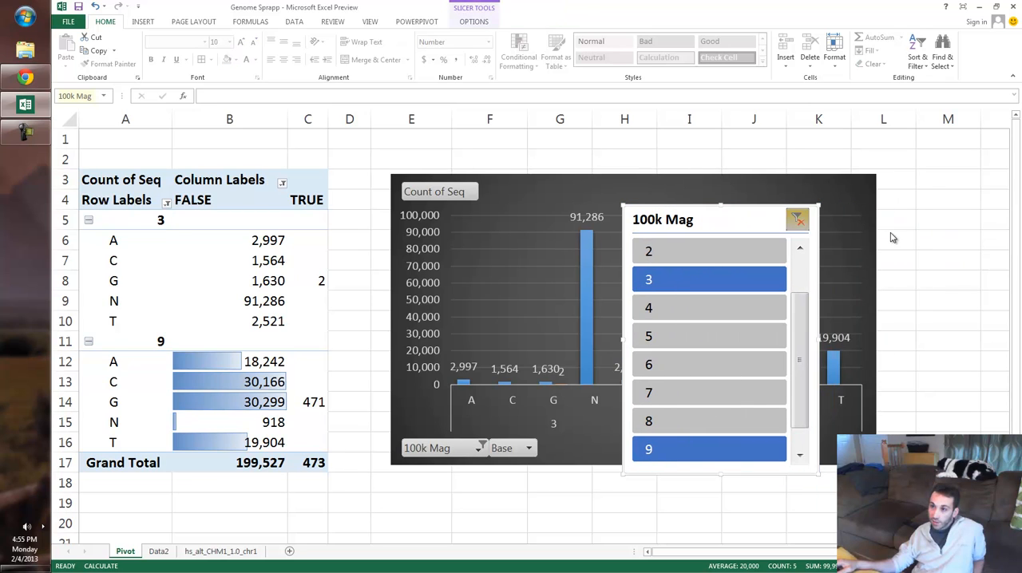
- Clear the 100k Mag slicer's filter and collapse groups 3 and 9 in the pivot table
left_click(797, 220)
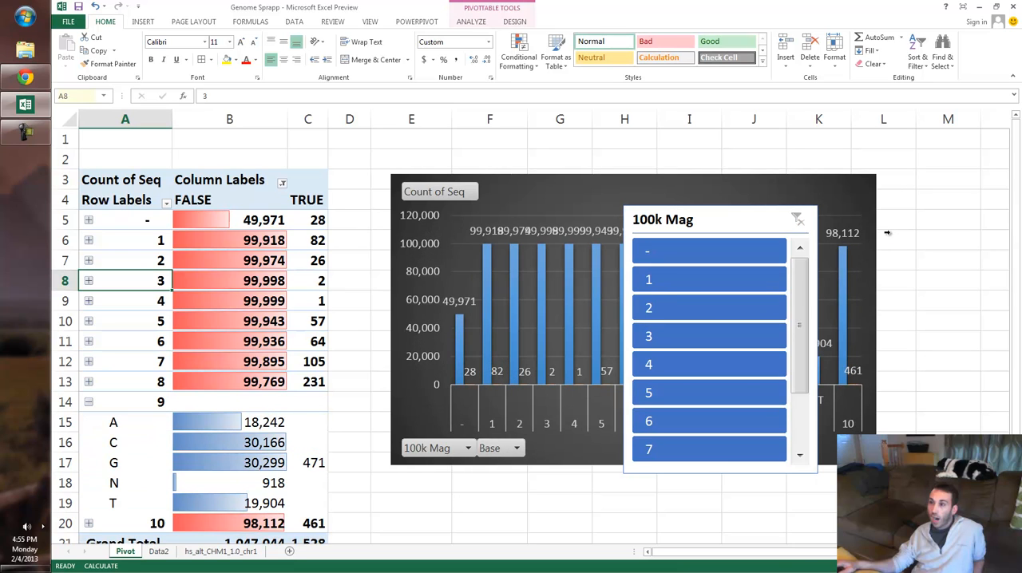
key("ctrl+z")
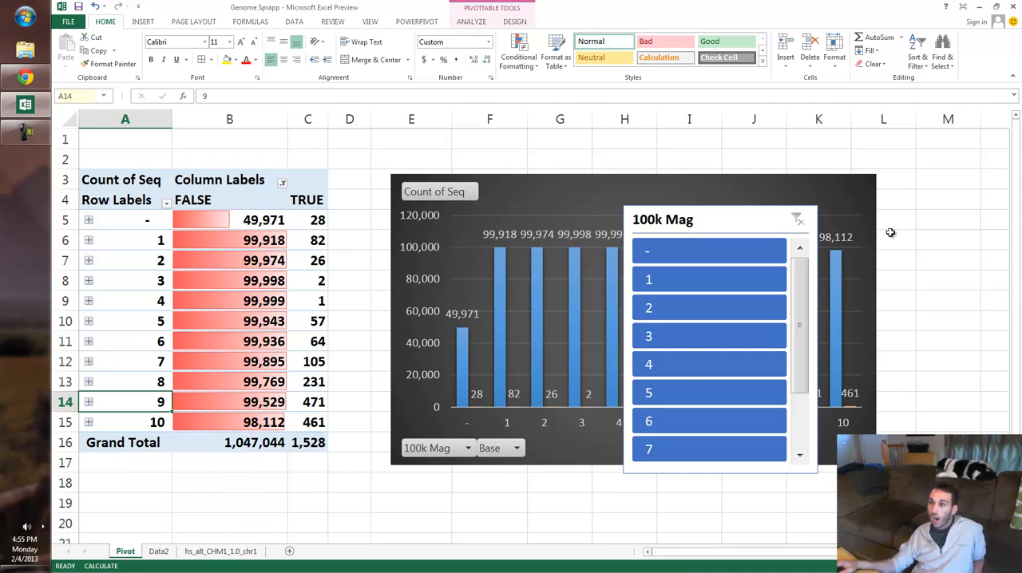
key("ctrl+z")
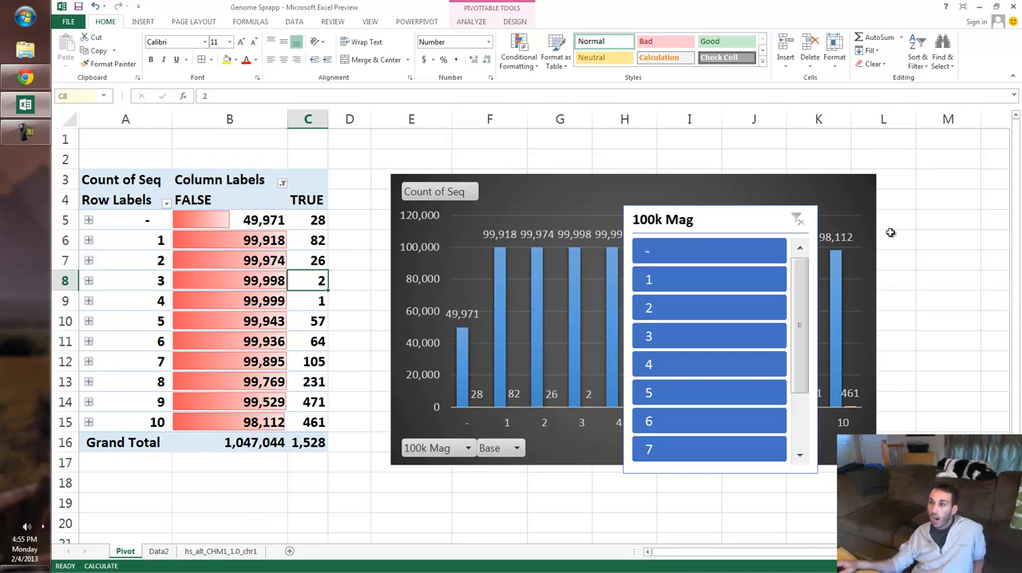
- Insert a Base slicer for the pivot table, apply the yellow slicer style and filter to base N
key("Down")
key("Down")
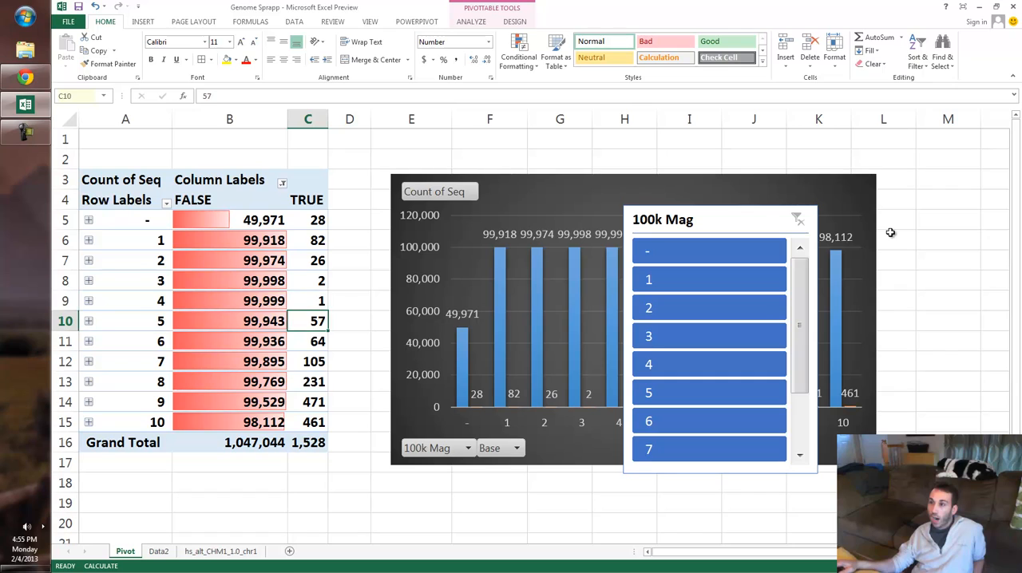
key("Left")
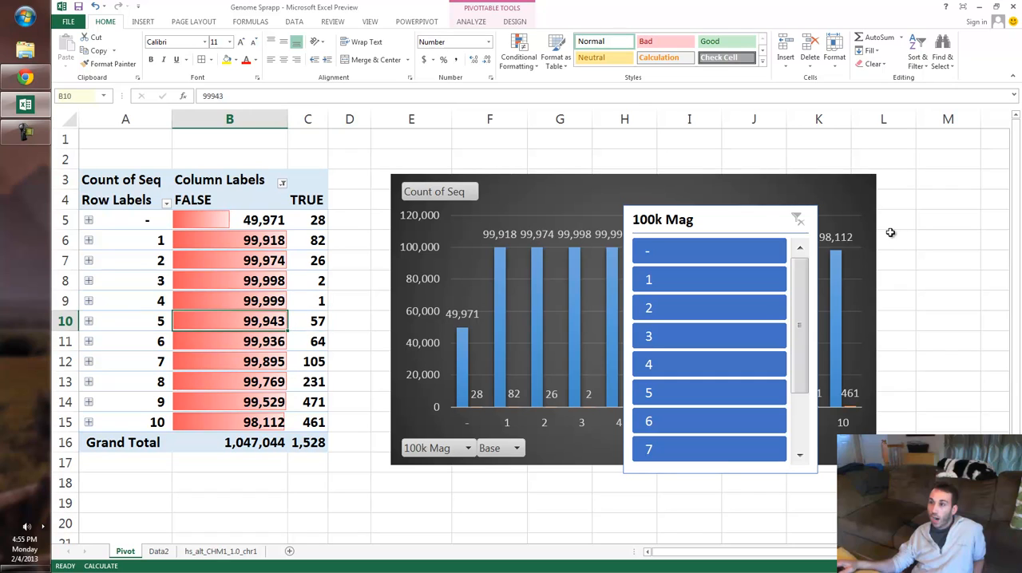
key("alt+j")
key("t")
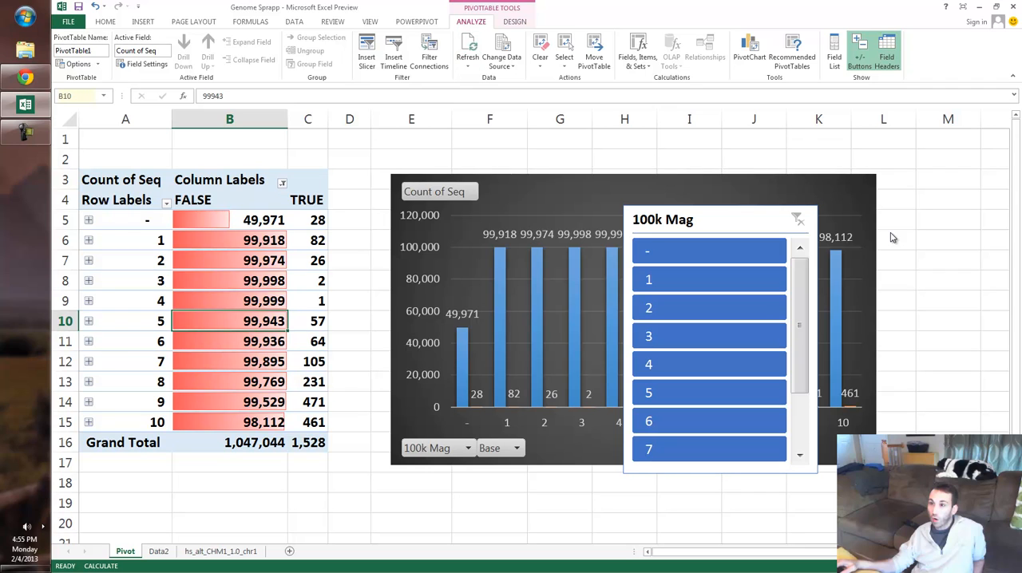
key("s")
key("f")
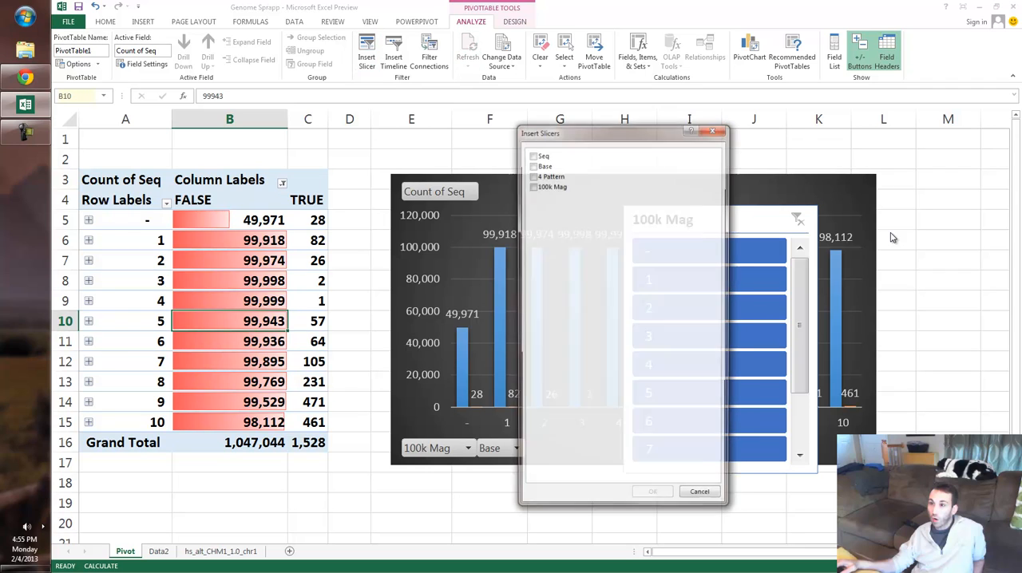
key("Down")
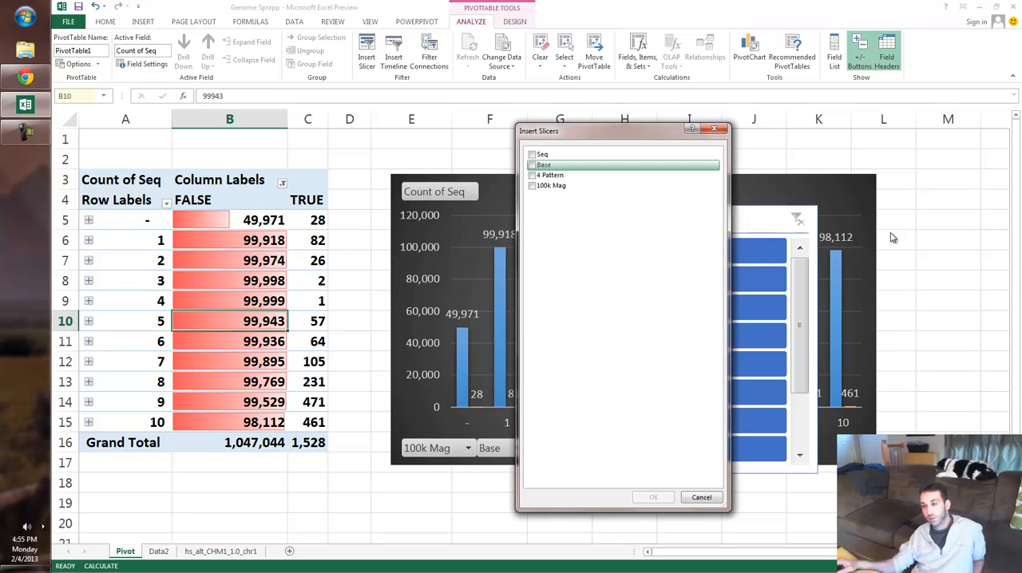
key("space")
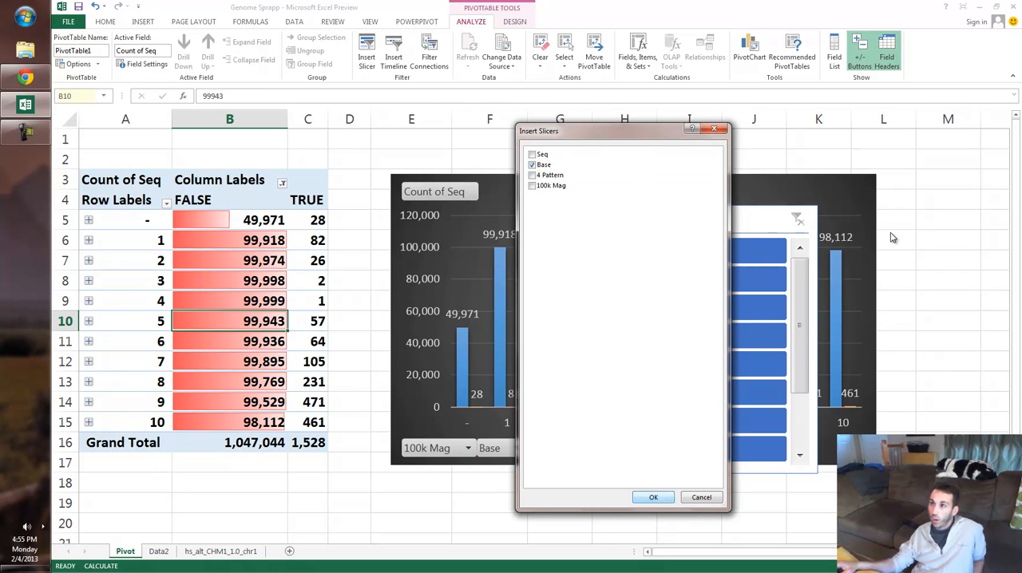
key("Return")
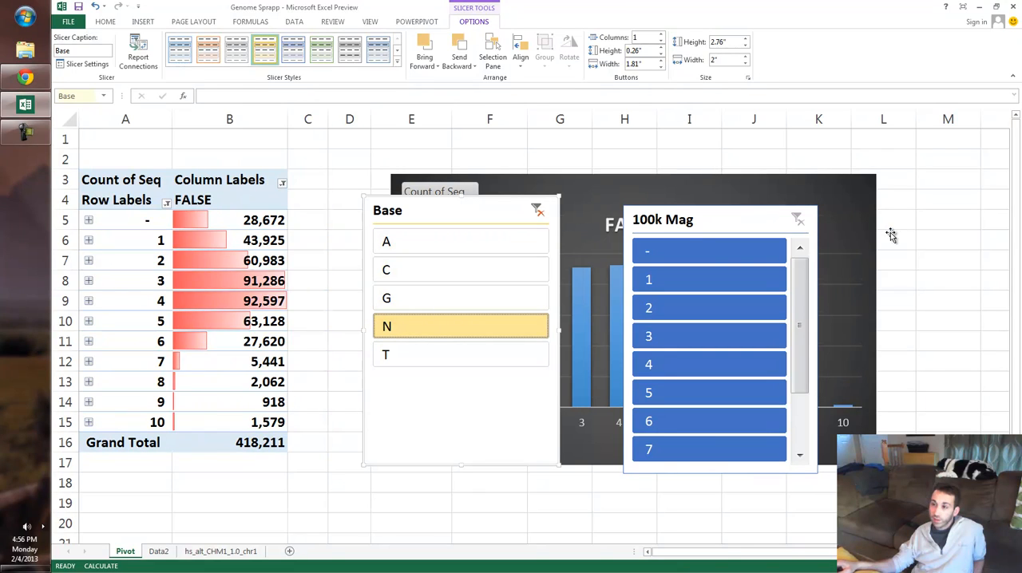
- Move the 100k Mag slicer to the empty cells beside the pivot chart and the Base slicer over the pivot table
left_click_drag(487, 209, 335, 213)
left_click_drag(686, 219, 954, 240)
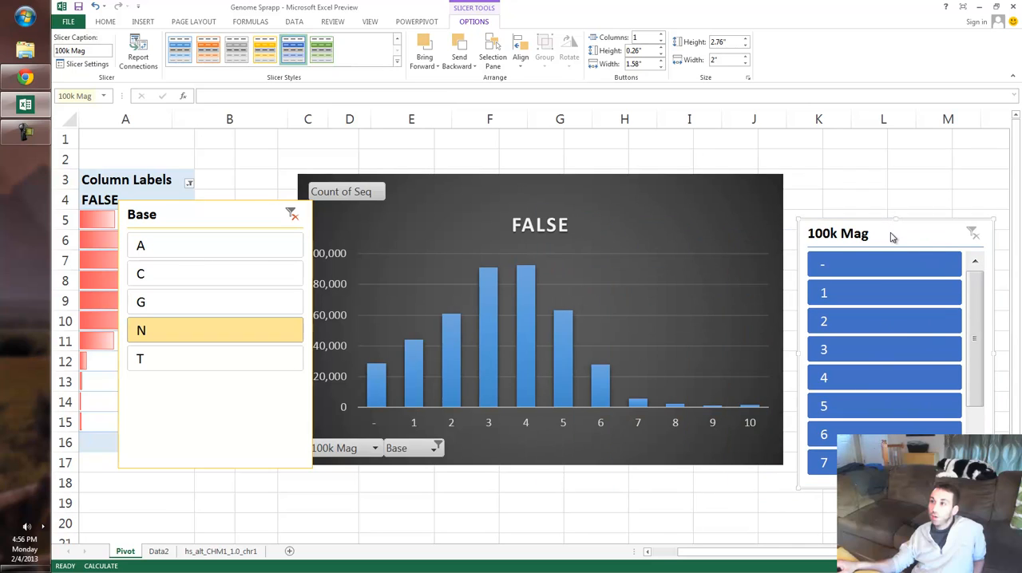
scroll(892, 237, "left", 1)
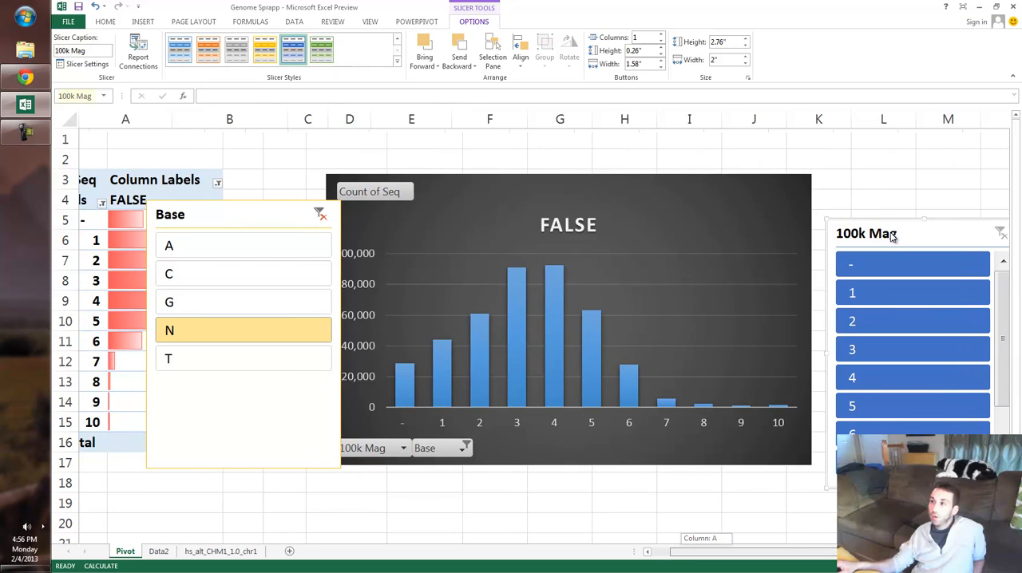
left_click_drag(216, 214, 162, 216)
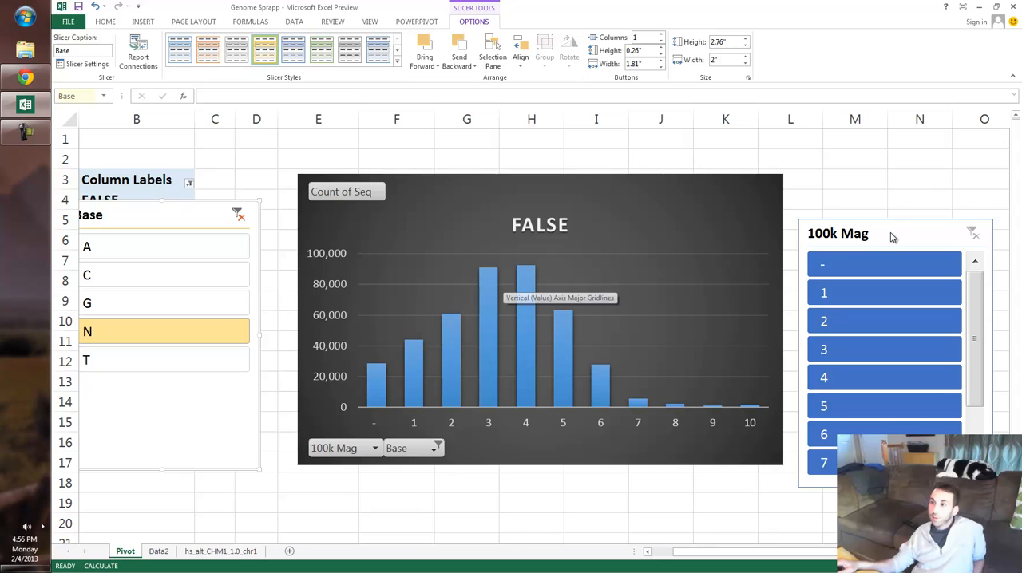
- Move the Base slicer off the pivot table onto the right part of the pivot chart
mouse_move(162, 215)
left_mouse_down()
mouse_move(418, 271)
mouse_move(649, 225)
mouse_move(718, 196)
left_mouse_up()
left_click_drag(810, 551, 788, 552)
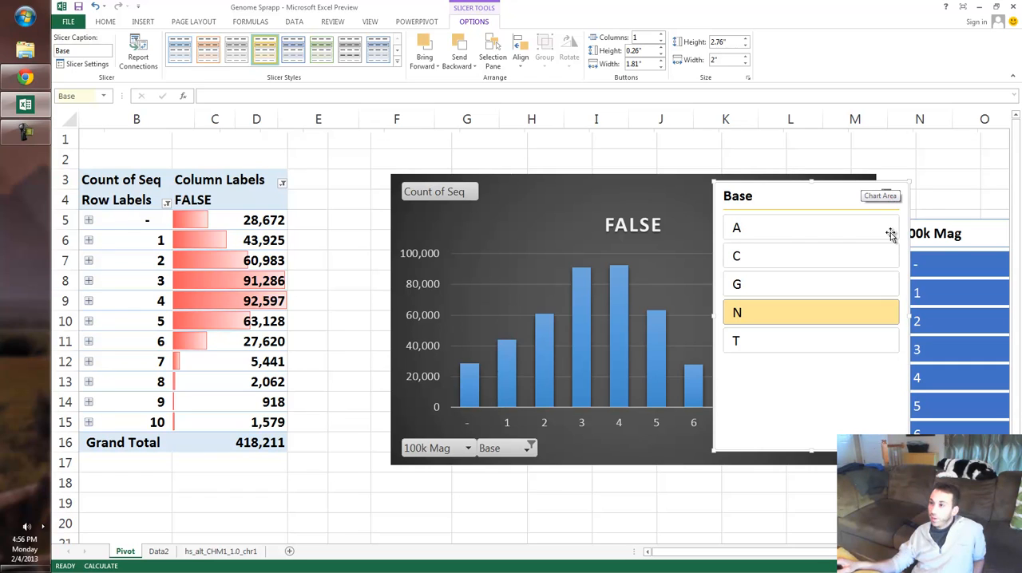
left_click_drag(838, 182, 891, 234)
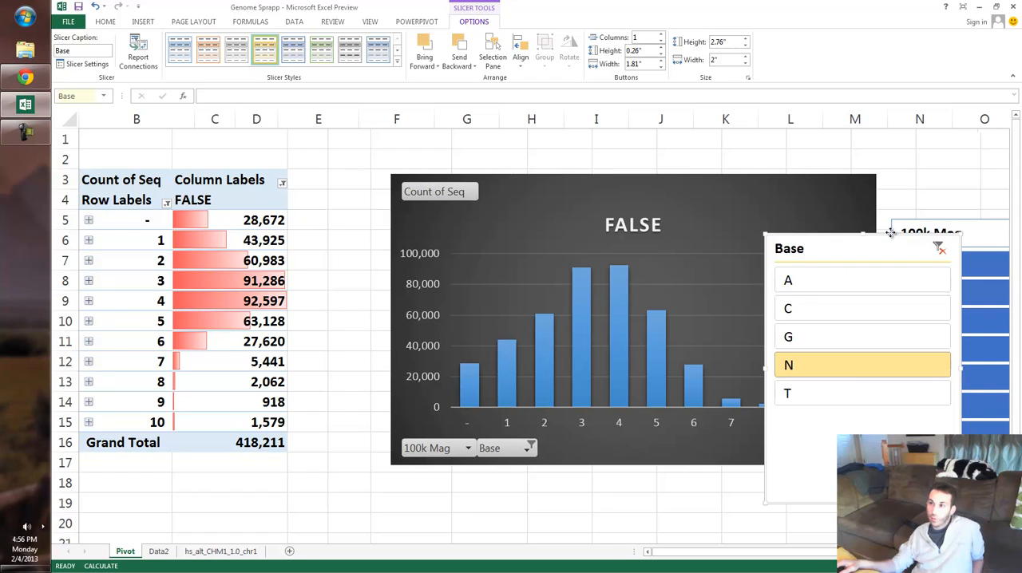
mouse_move(890, 233)
left_mouse_down()
mouse_move(954, 224)
mouse_move(942, 265)
left_mouse_up()
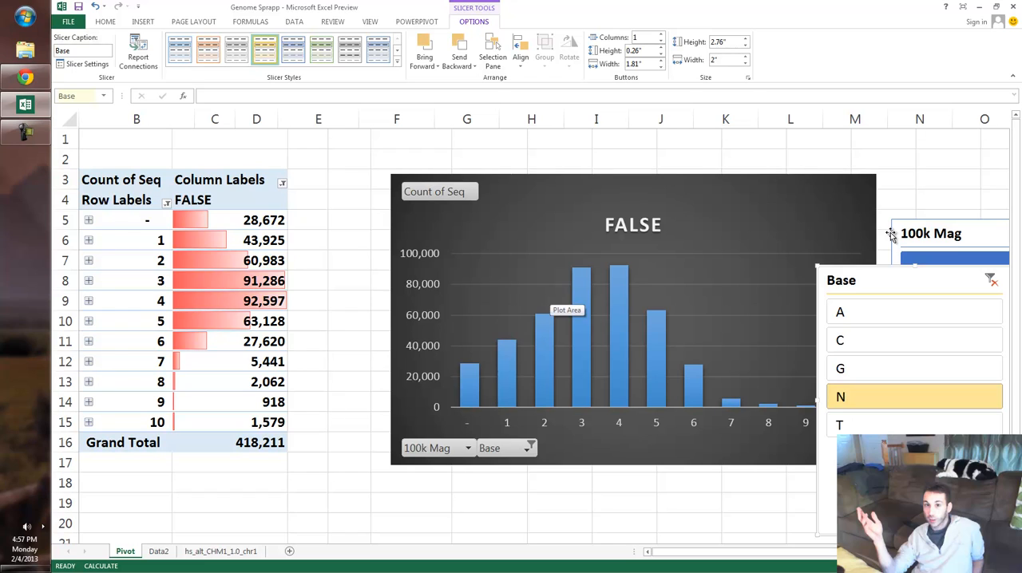
mouse_move(890, 276)
left_mouse_down()
mouse_move(852, 279)
mouse_move(726, 248)
left_mouse_up()
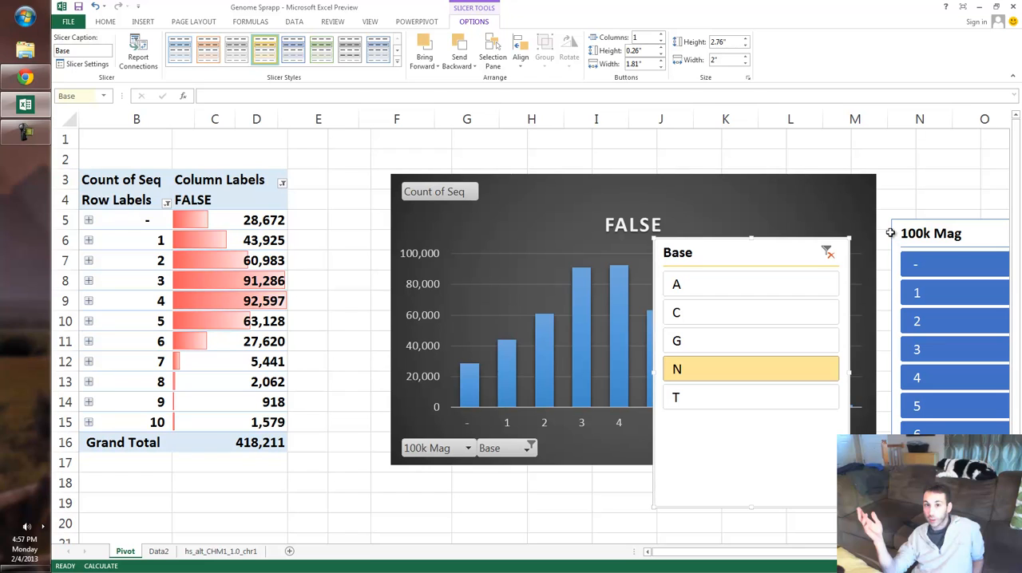
key("F10")
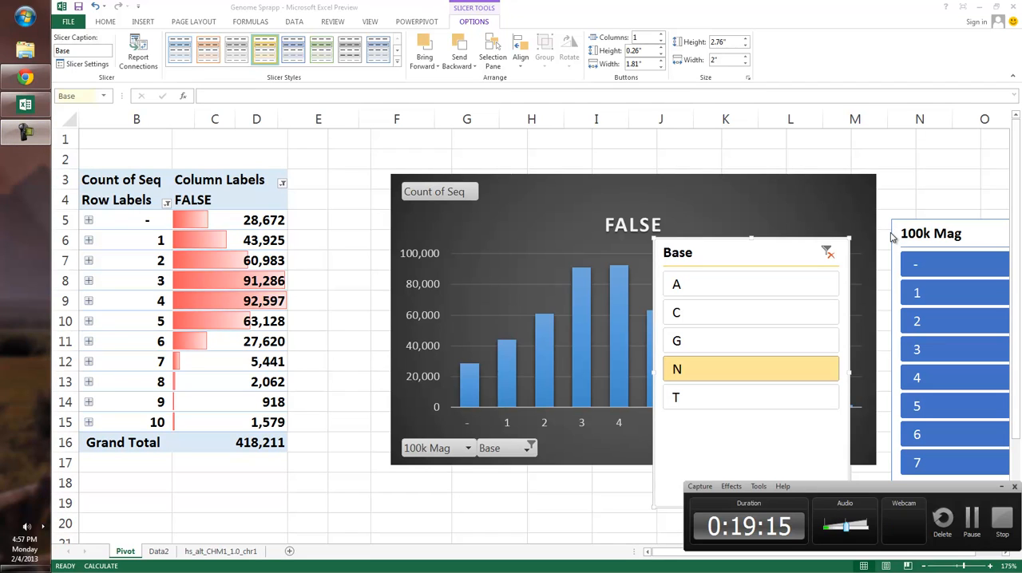